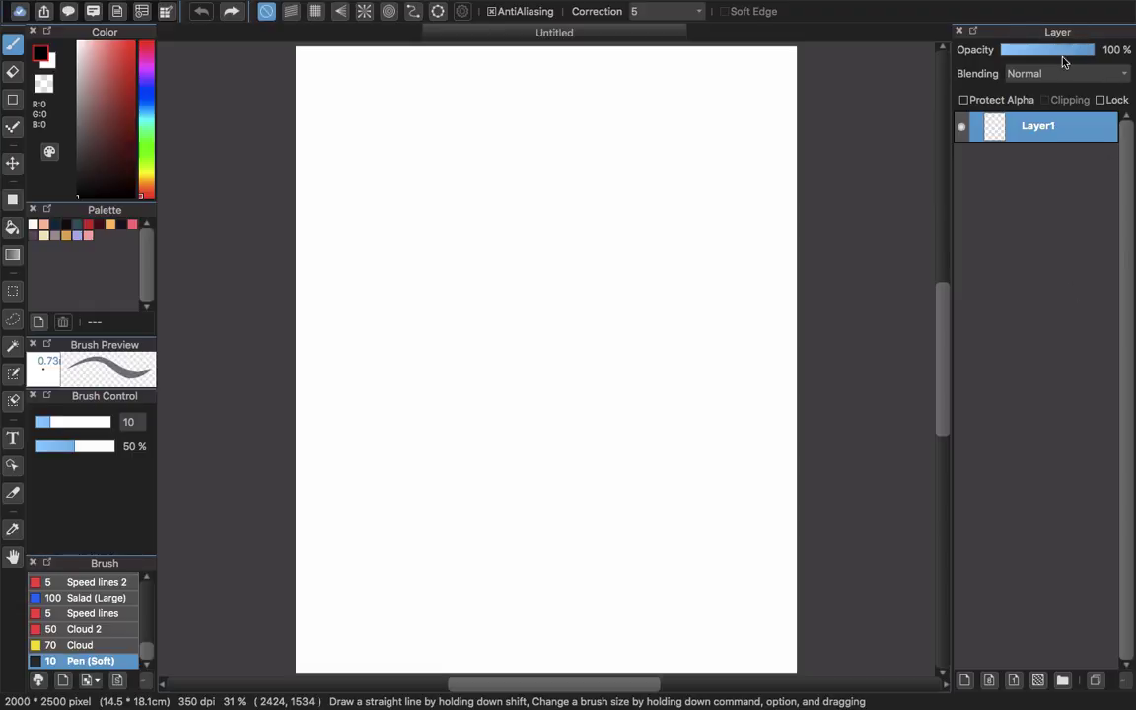
# Hide the layer list panel, then bring it back
pyautogui.click(526, 8)
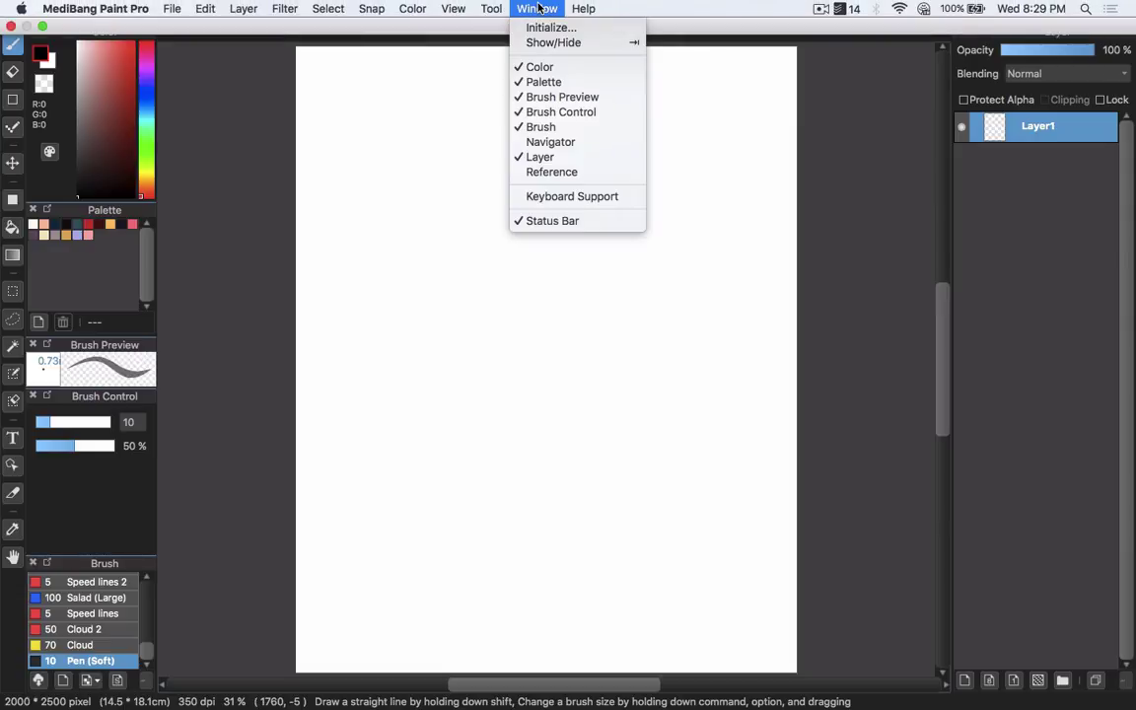
pyautogui.click(556, 157)
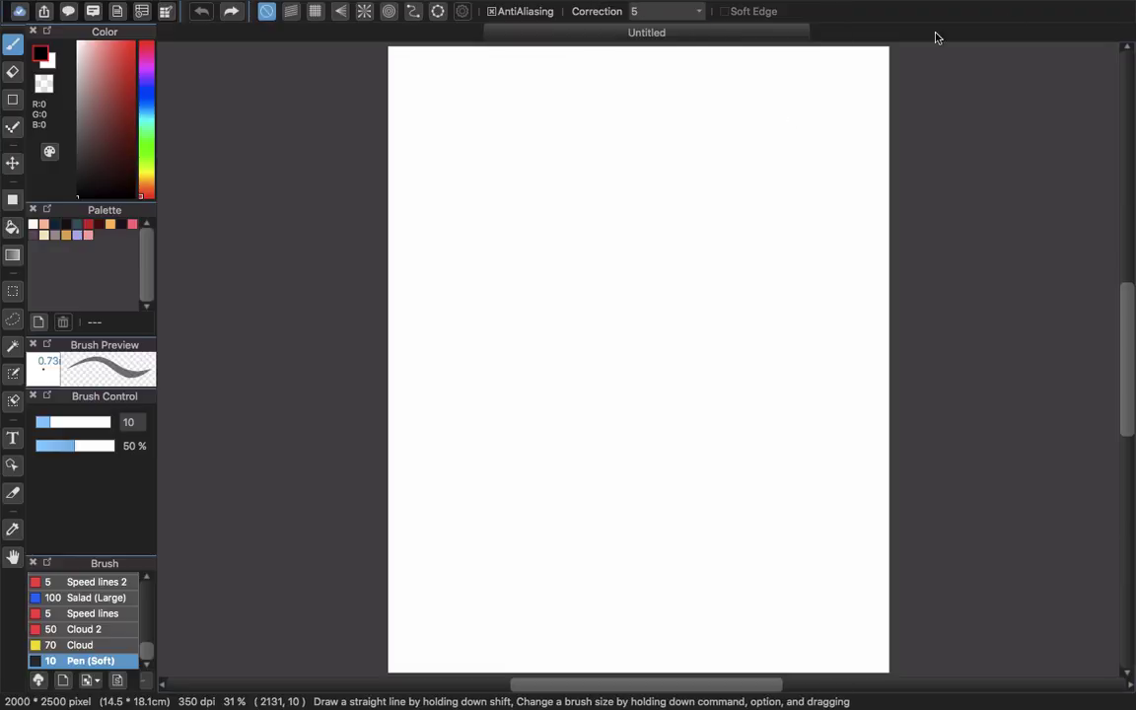
pyautogui.click(528, 9)
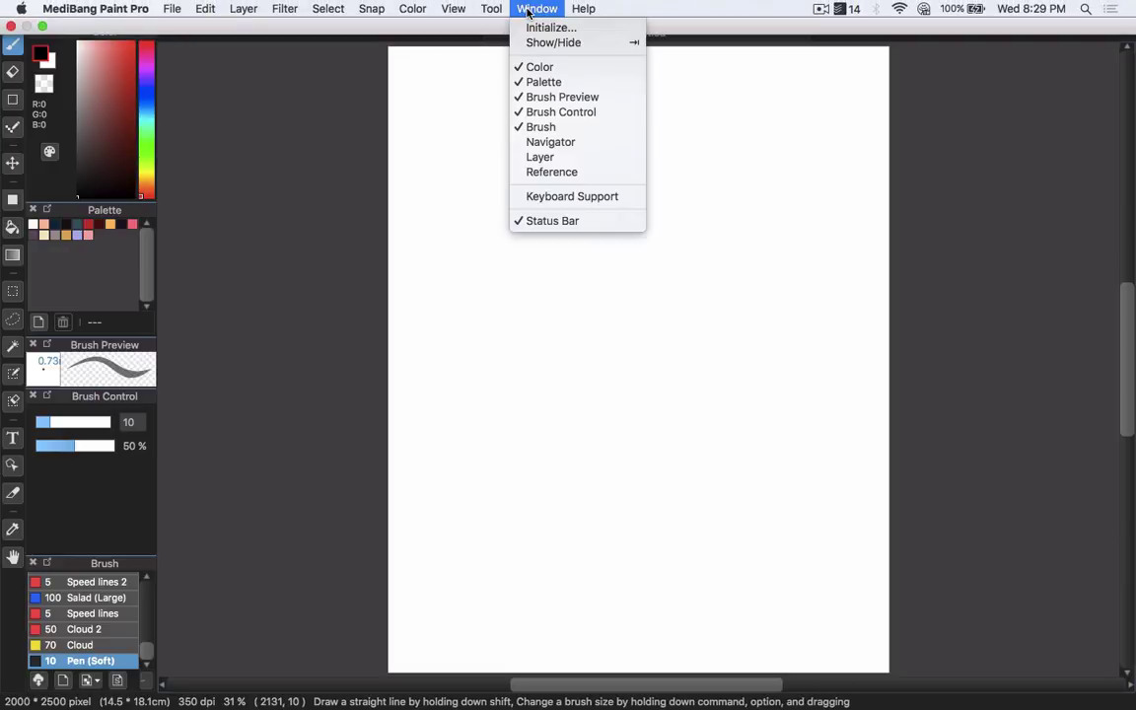
pyautogui.click(553, 161)
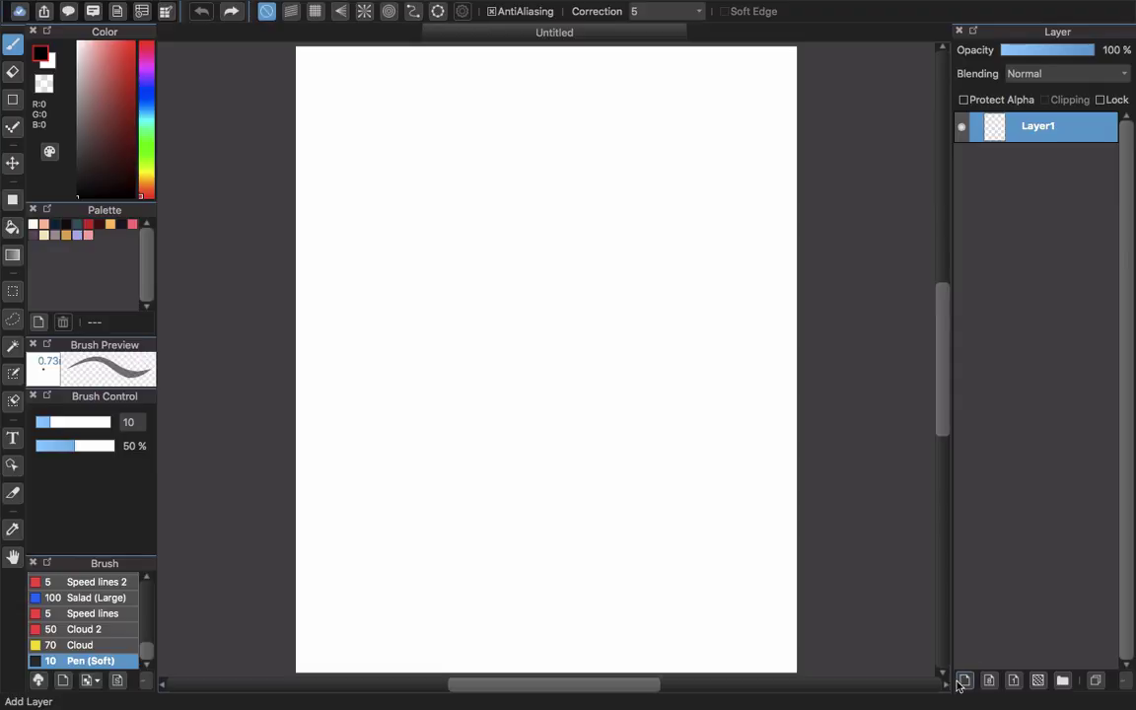
# Add two plain layers, Layer2 and Layer3, above Layer1
pyautogui.click(965, 683)
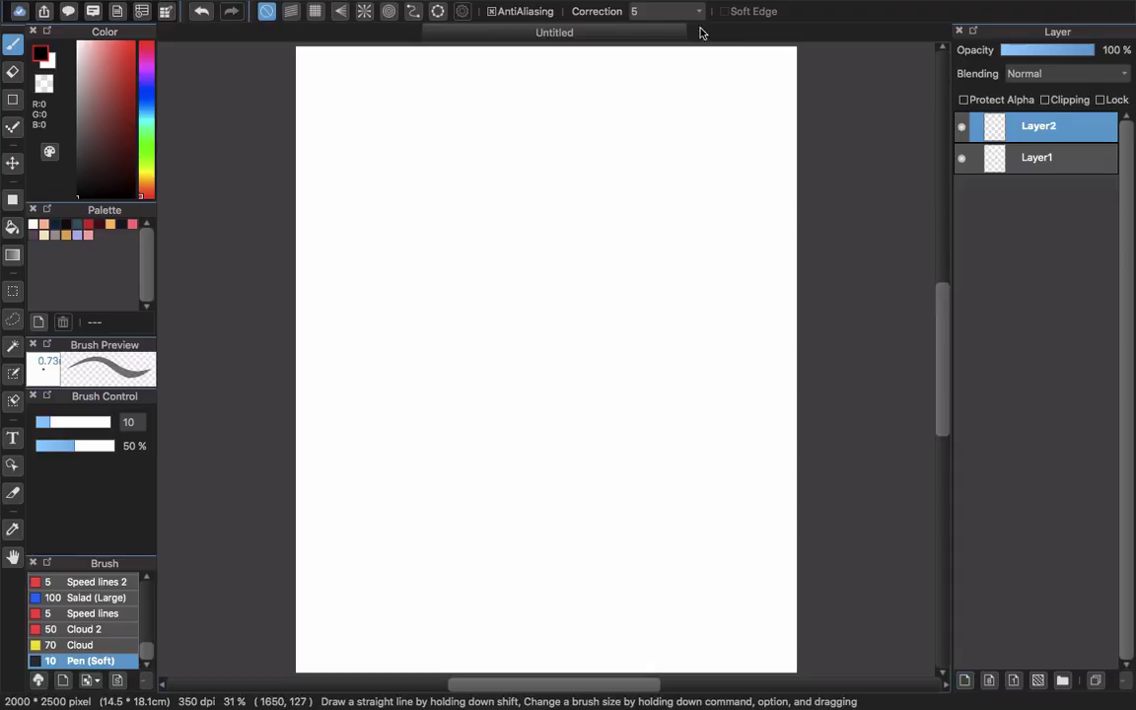
pyautogui.moveTo(388, 5)
pyautogui.click(244, 9)
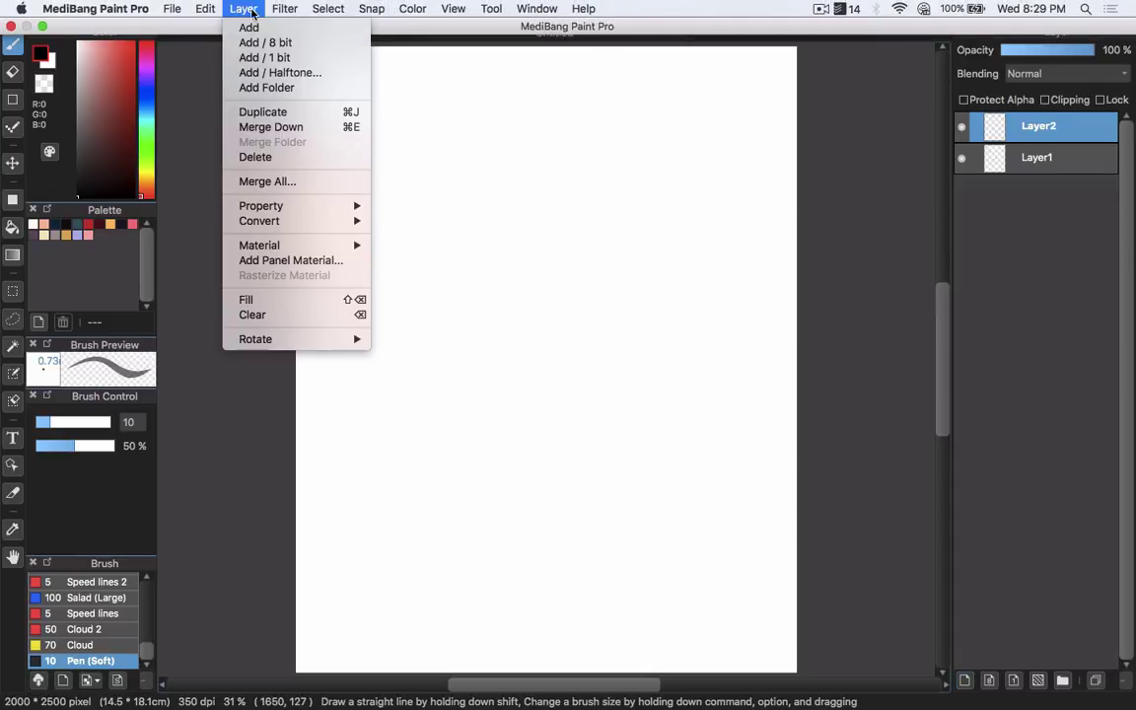
pyautogui.click(259, 33)
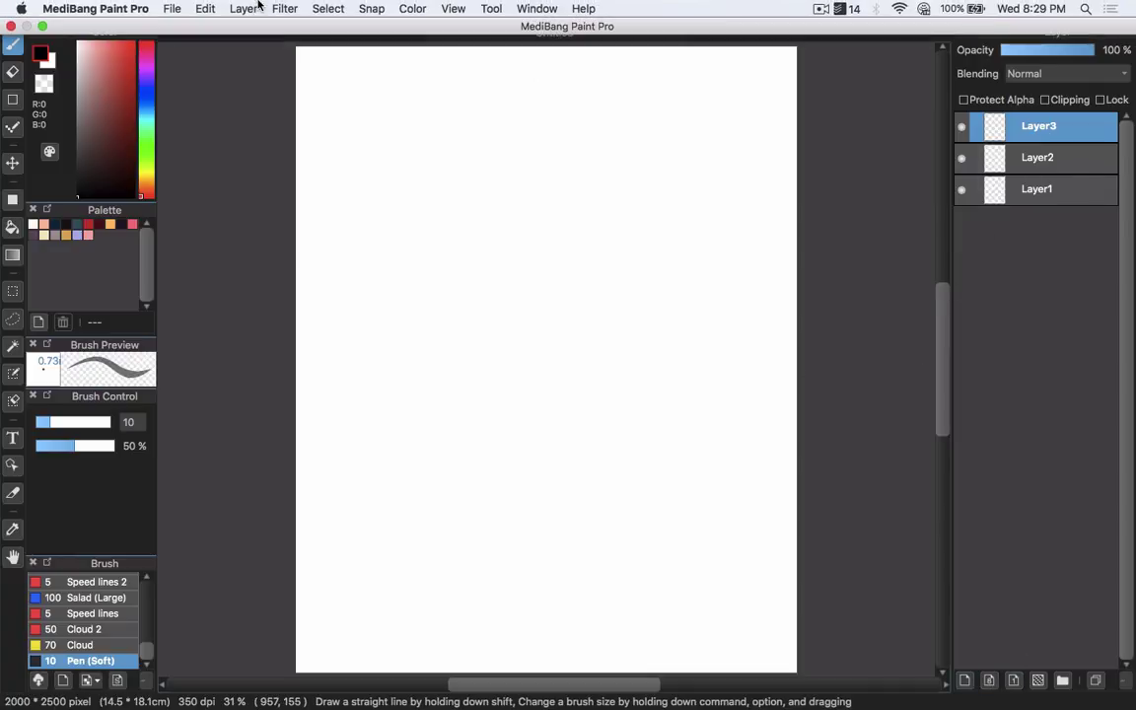
pyautogui.click(249, 9)
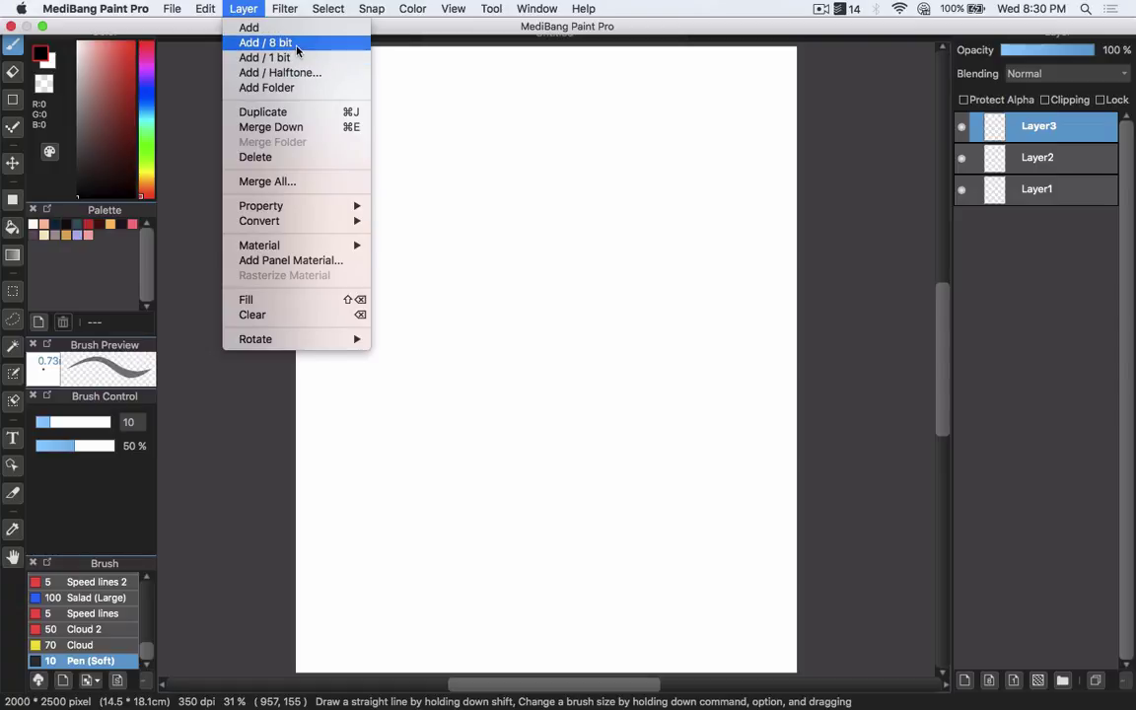
pyautogui.click(996, 388)
# Select Layer1, Layer2 and Layer3 in turn, ending with Layer2 as the working layer
pyautogui.click(1056, 195)
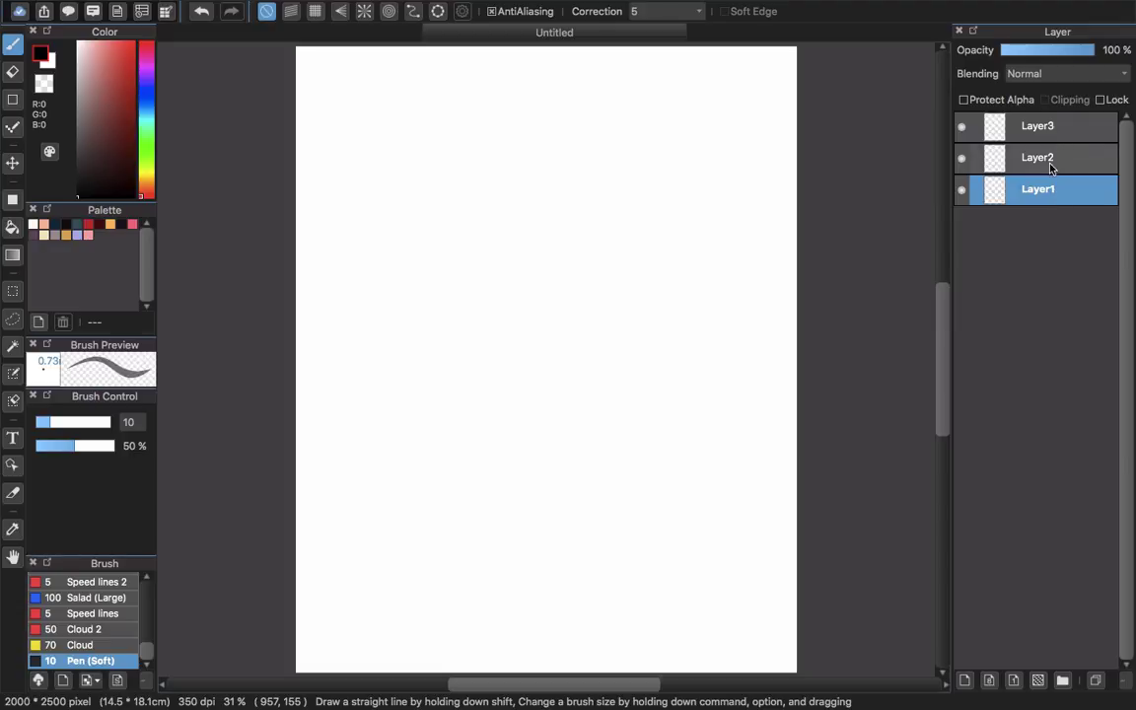
pyautogui.click(1052, 165)
pyautogui.click(1057, 127)
pyautogui.click(1058, 158)
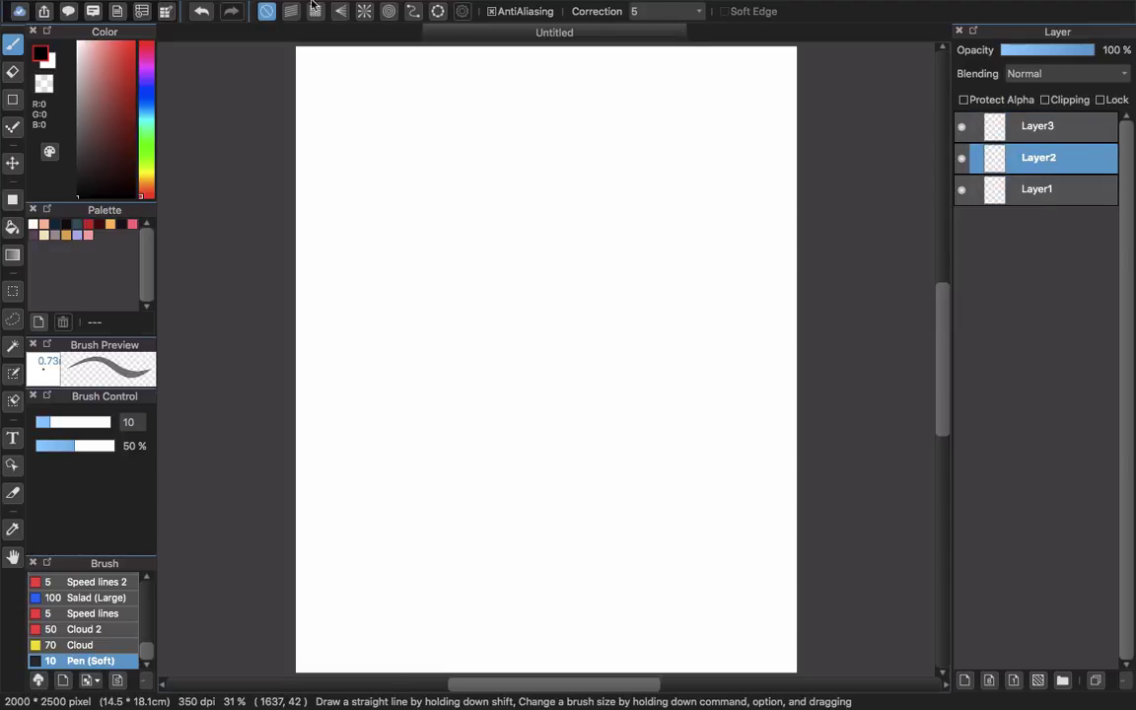
pyautogui.click(268, 10)
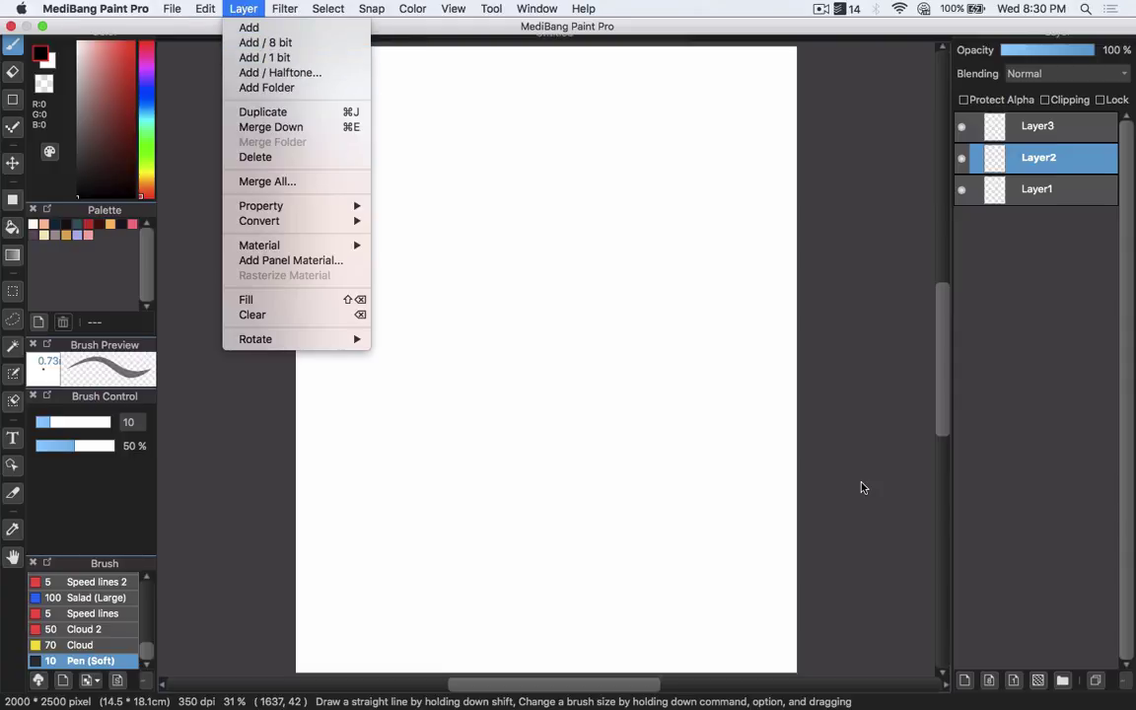
# Add an 8-bit Layer4 above Layer2 and set a size-206 brush in red
pyautogui.click(991, 691)
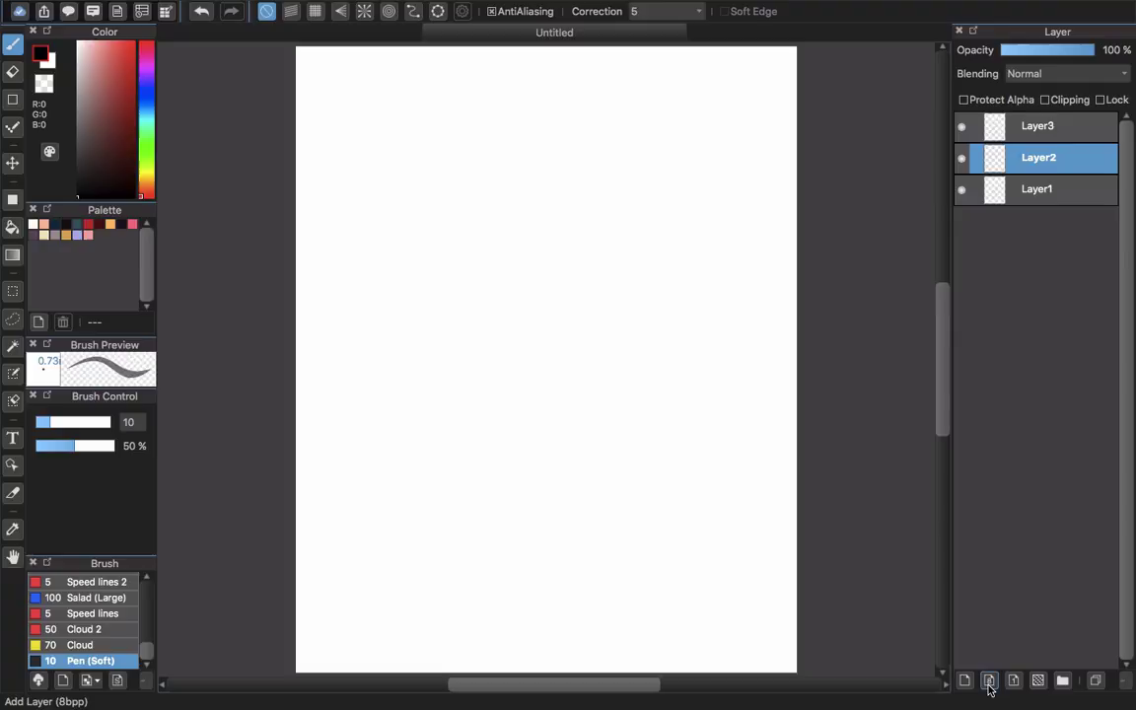
pyautogui.click(990, 683)
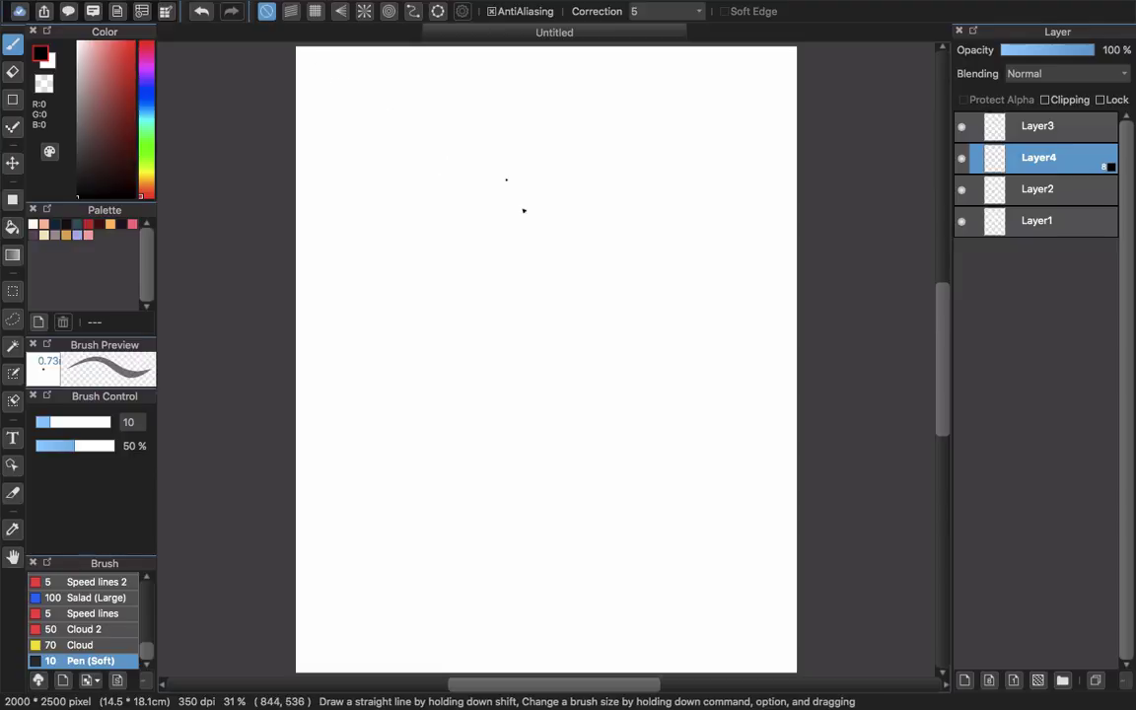
pyautogui.keyDown('alt'); pyautogui.click(523, 260); pyautogui.keyUp('alt')
pyautogui.moveTo(573, 284); pyautogui.dragTo(629, 289)
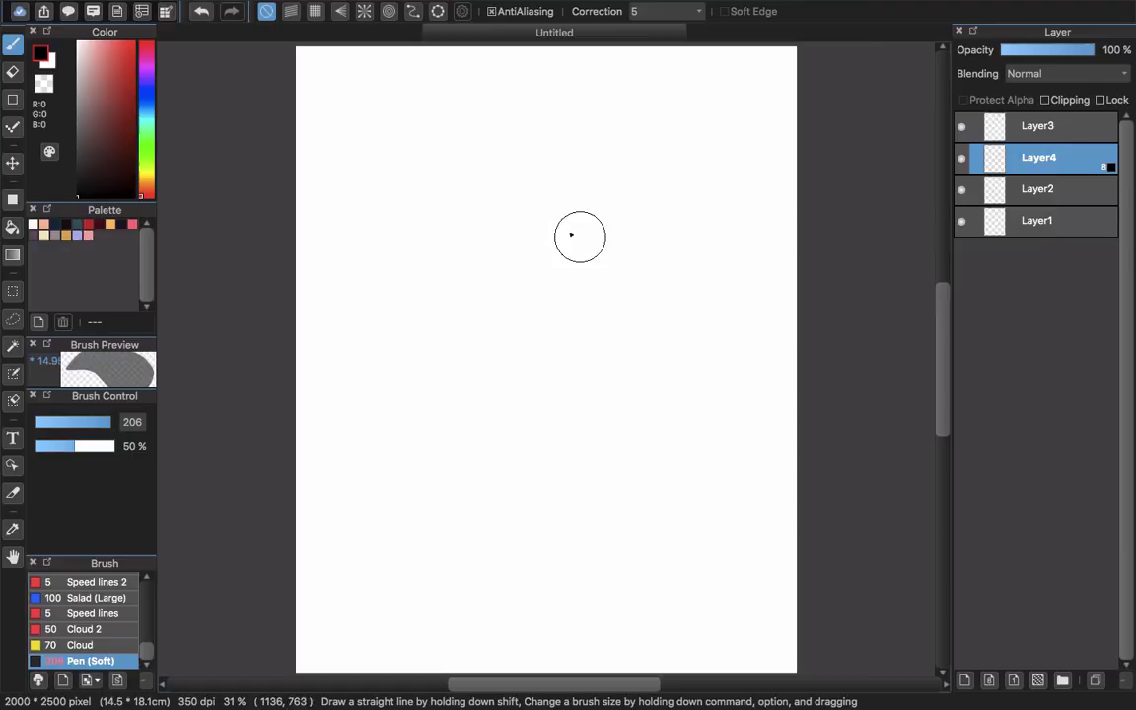
pyautogui.click(127, 75)
pyautogui.click(134, 75)
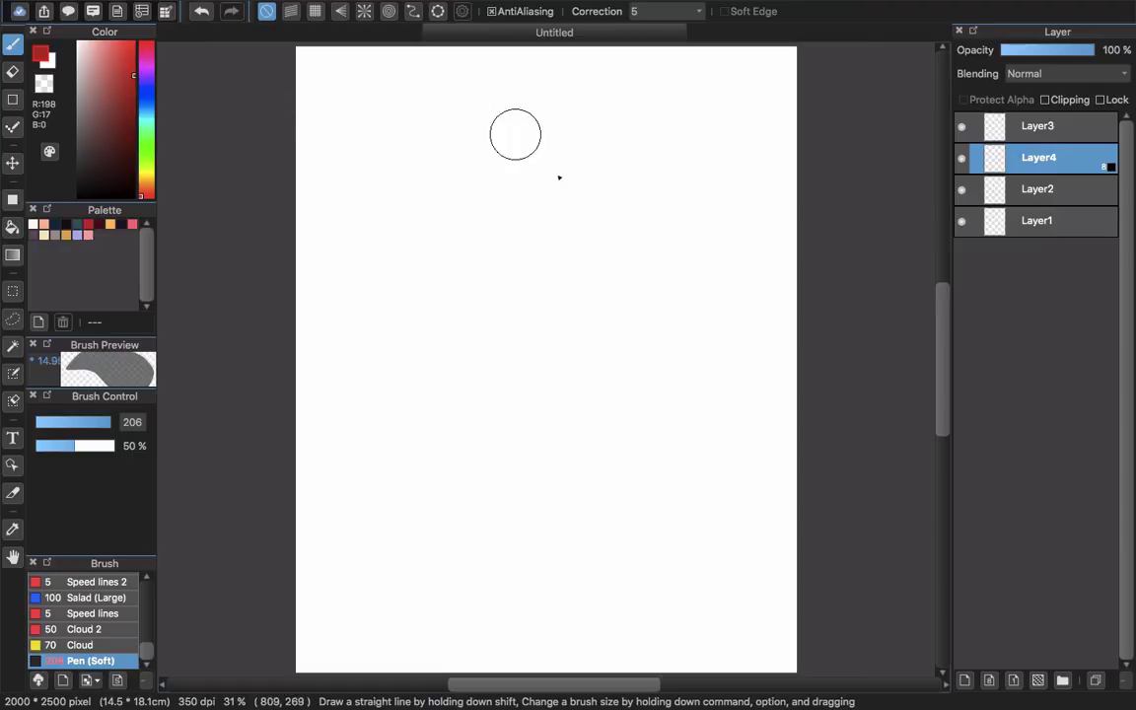
# Paint a soft grey diagonal stroke and a thick black Pen stroke beside it
pyautogui.moveTo(623, 193); pyautogui.dragTo(547, 314)
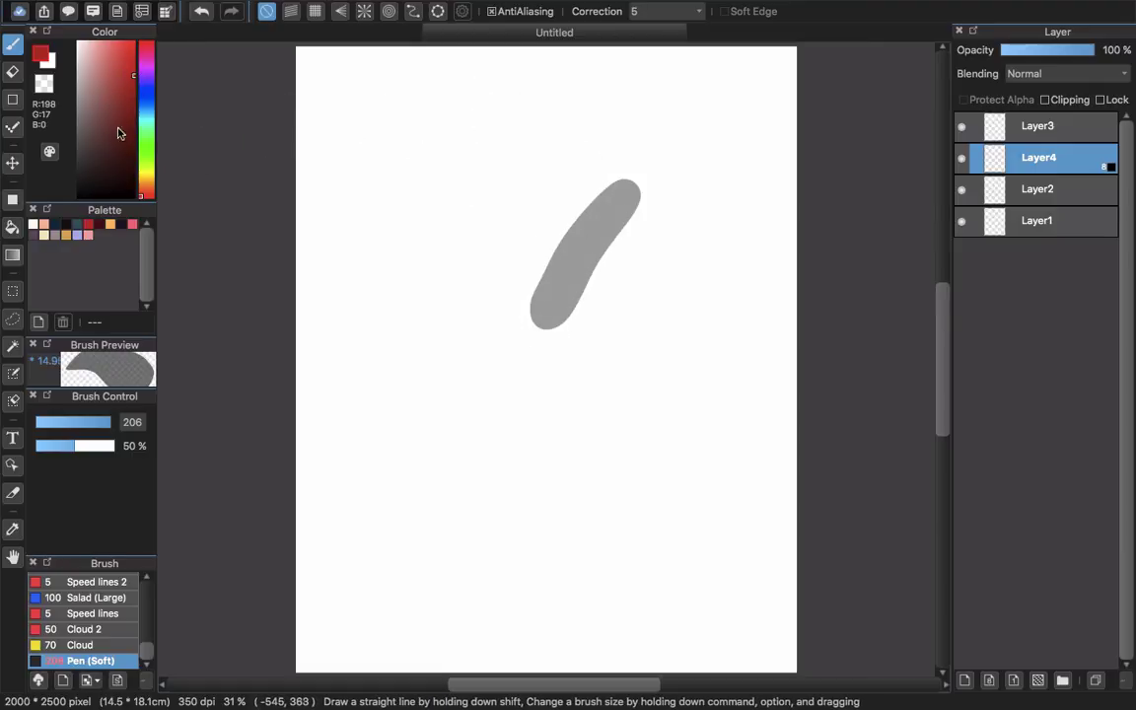
pyautogui.moveTo(123, 138); pyautogui.dragTo(136, 196)
pyautogui.moveTo(572, 317)
pyautogui.mouseDown()
pyautogui.moveTo(628, 204)
pyautogui.moveTo(659, 179)
pyautogui.mouseUp()
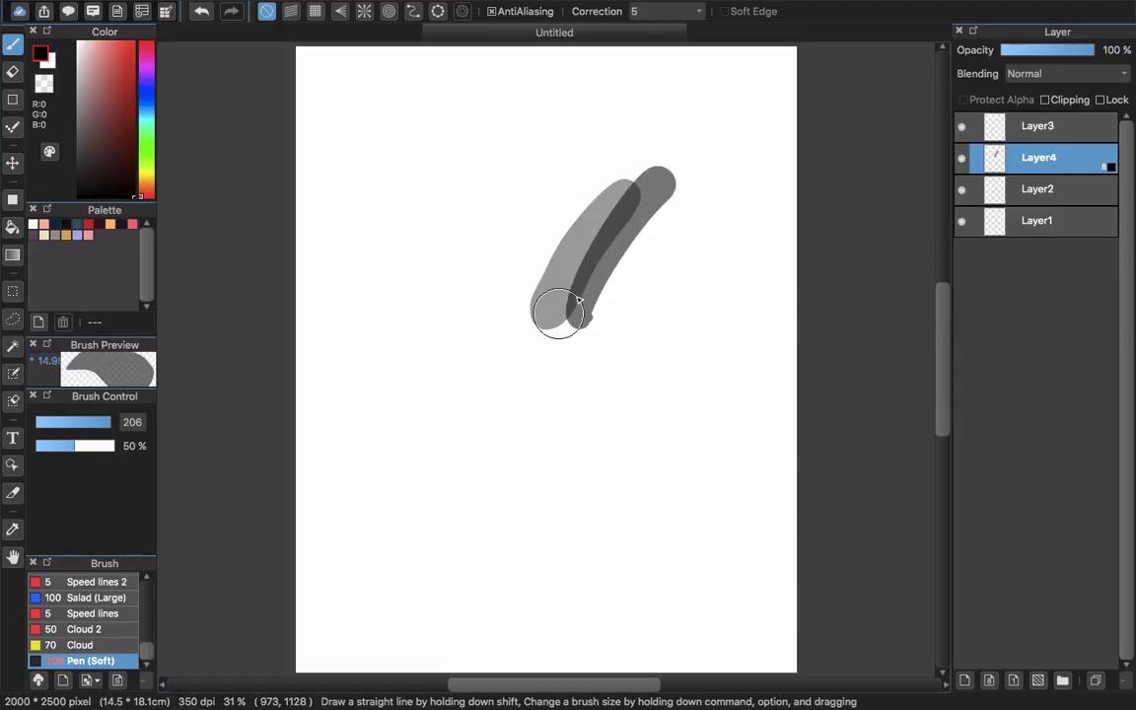
pyautogui.press('super+z')
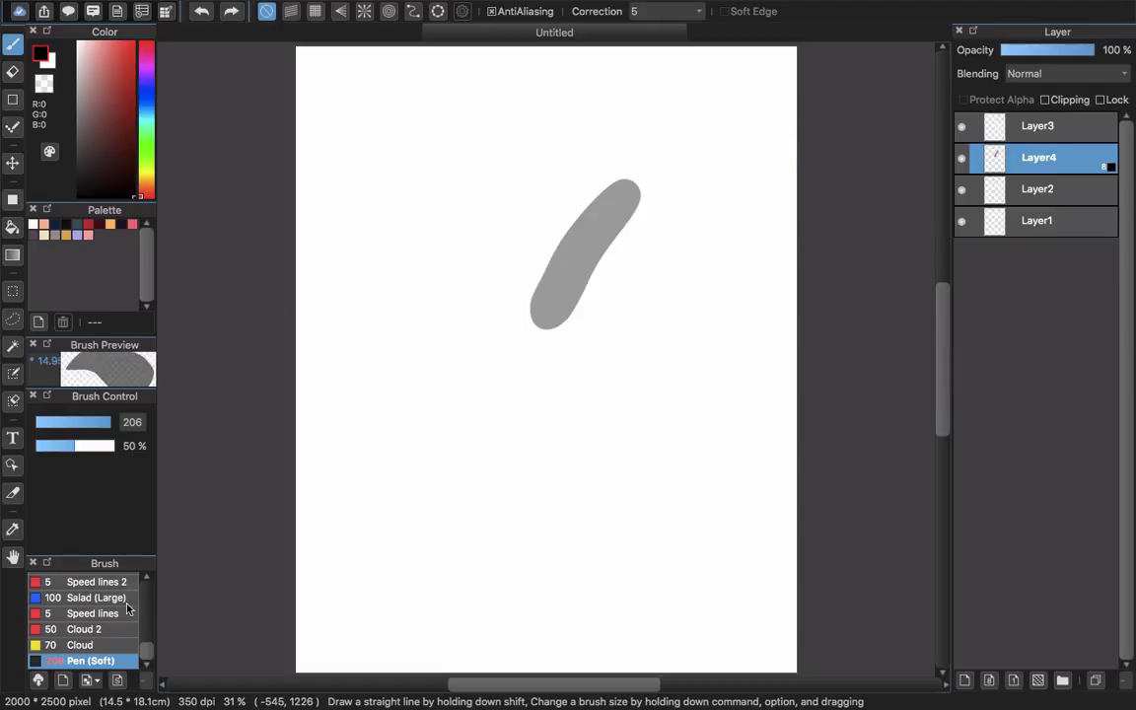
pyautogui.moveTo(147, 652); pyautogui.dragTo(147, 598)
pyautogui.click(84, 595)
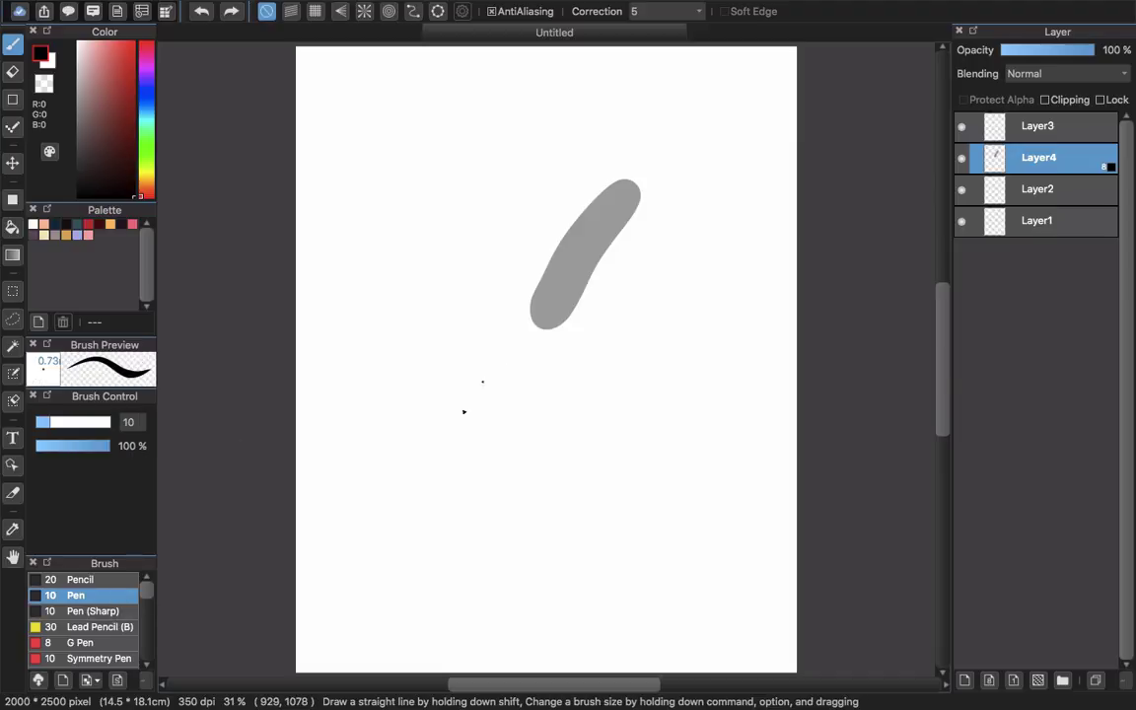
pyautogui.moveTo(552, 363); pyautogui.dragTo(675, 241)
pyautogui.moveTo(570, 325); pyautogui.dragTo(663, 201)
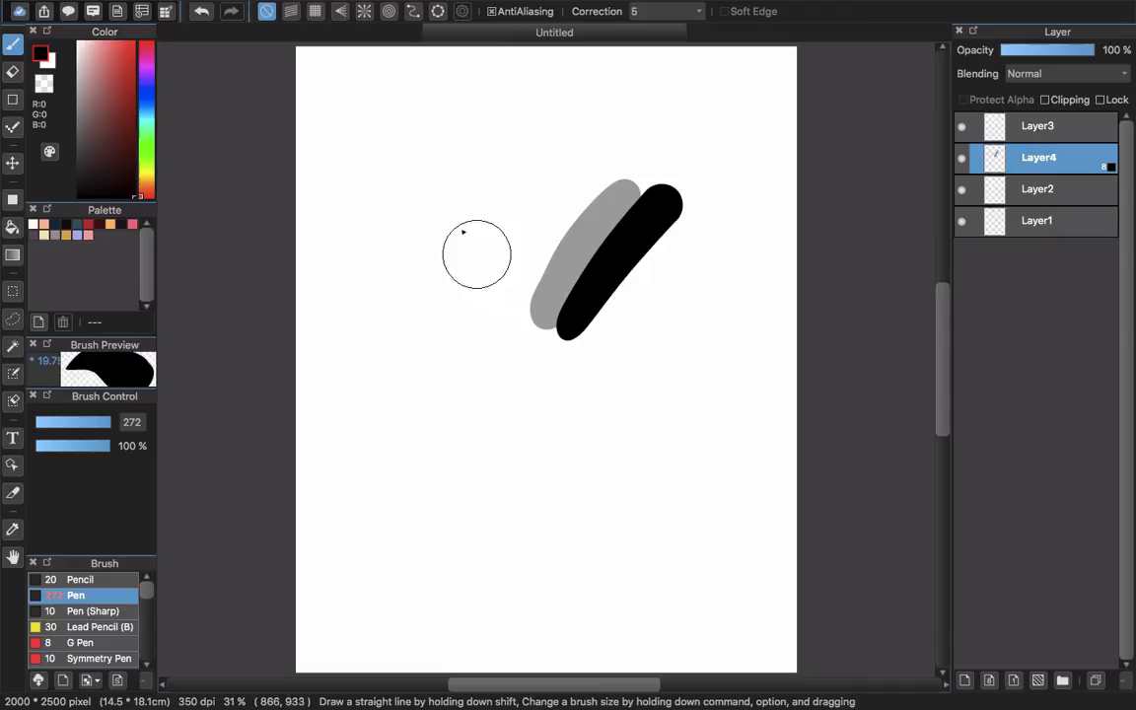
# Paint a pale pink stroke above the grey one, then paint white over parts of the strokes
pyautogui.click(80, 45)
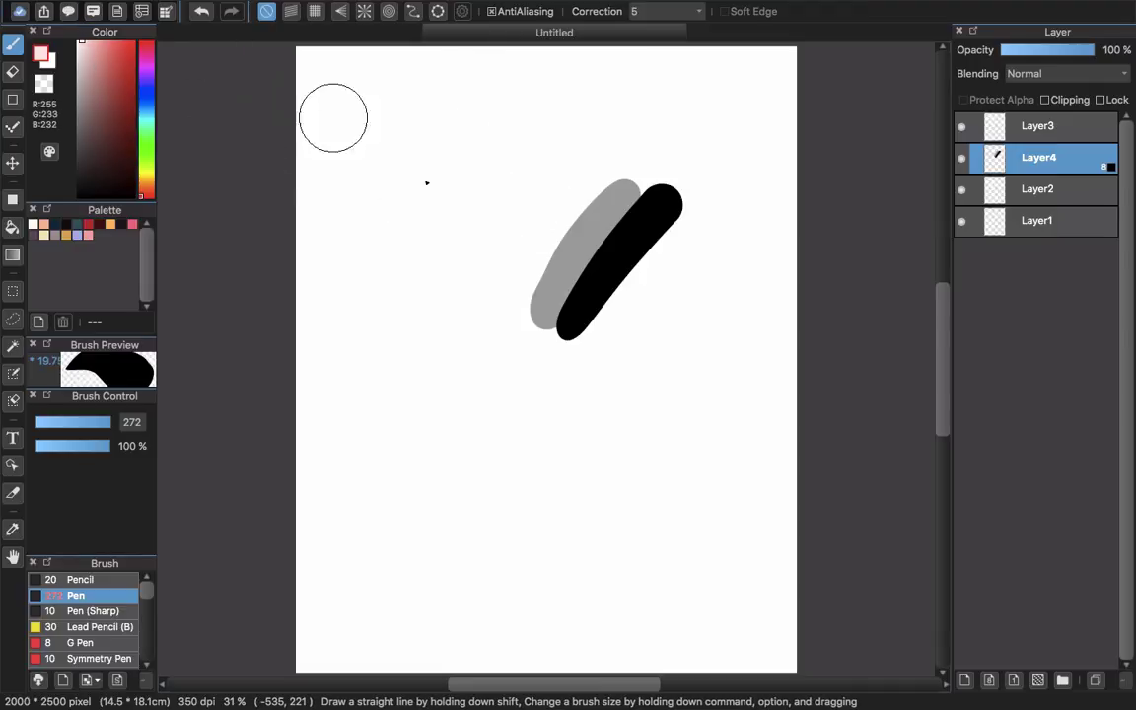
pyautogui.moveTo(537, 253); pyautogui.dragTo(604, 164)
pyautogui.click(85, 38)
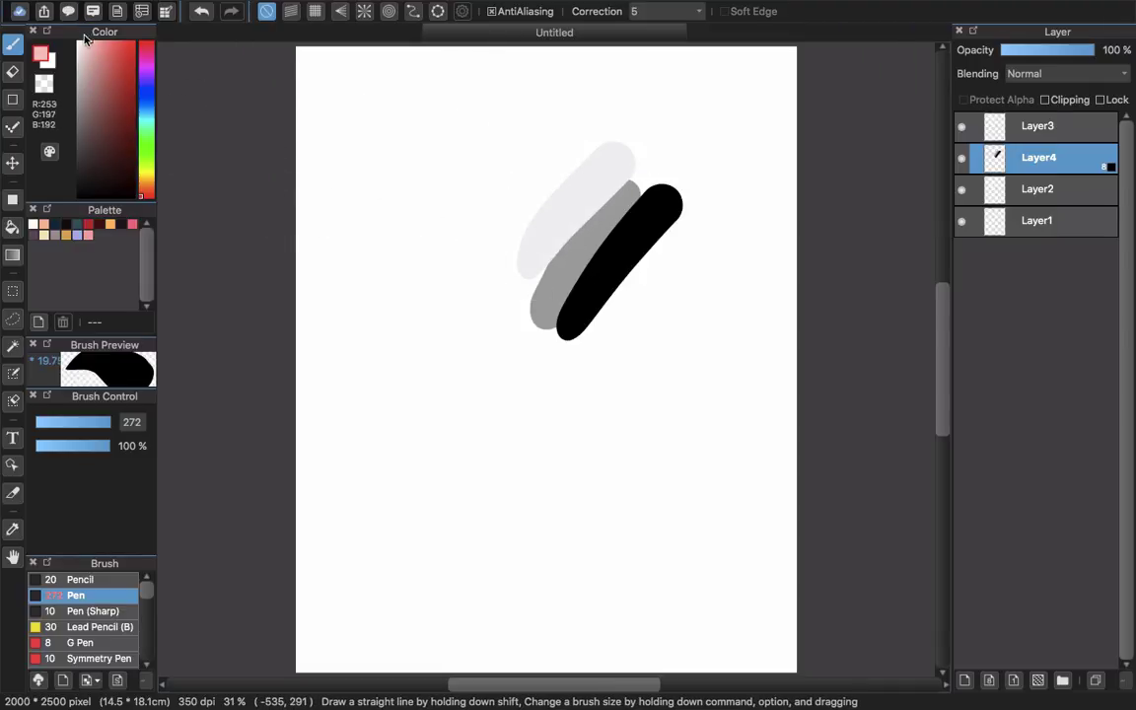
pyautogui.moveTo(545, 190); pyautogui.dragTo(598, 145)
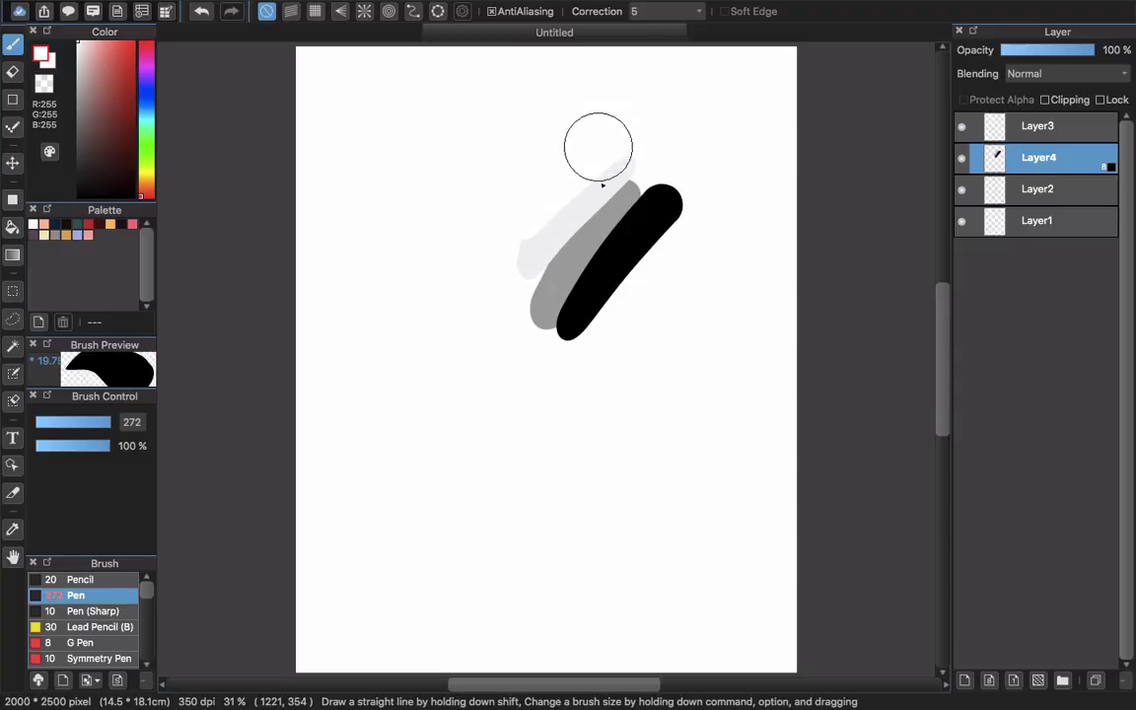
pyautogui.moveTo(593, 239)
pyautogui.mouseDown()
pyautogui.moveTo(571, 255)
pyautogui.moveTo(582, 278)
pyautogui.mouseUp()
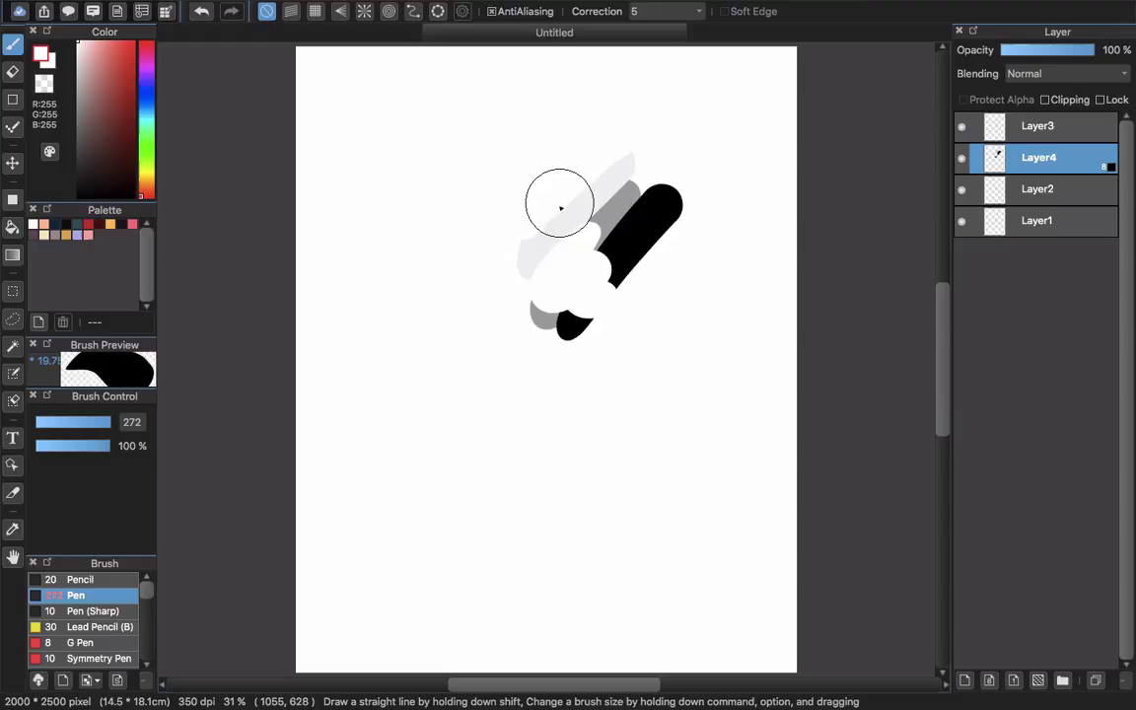
# Add a new layer, undoing the extra Layer6, and paint a dark dot and long stroke
pyautogui.doubleClick(1014, 684)
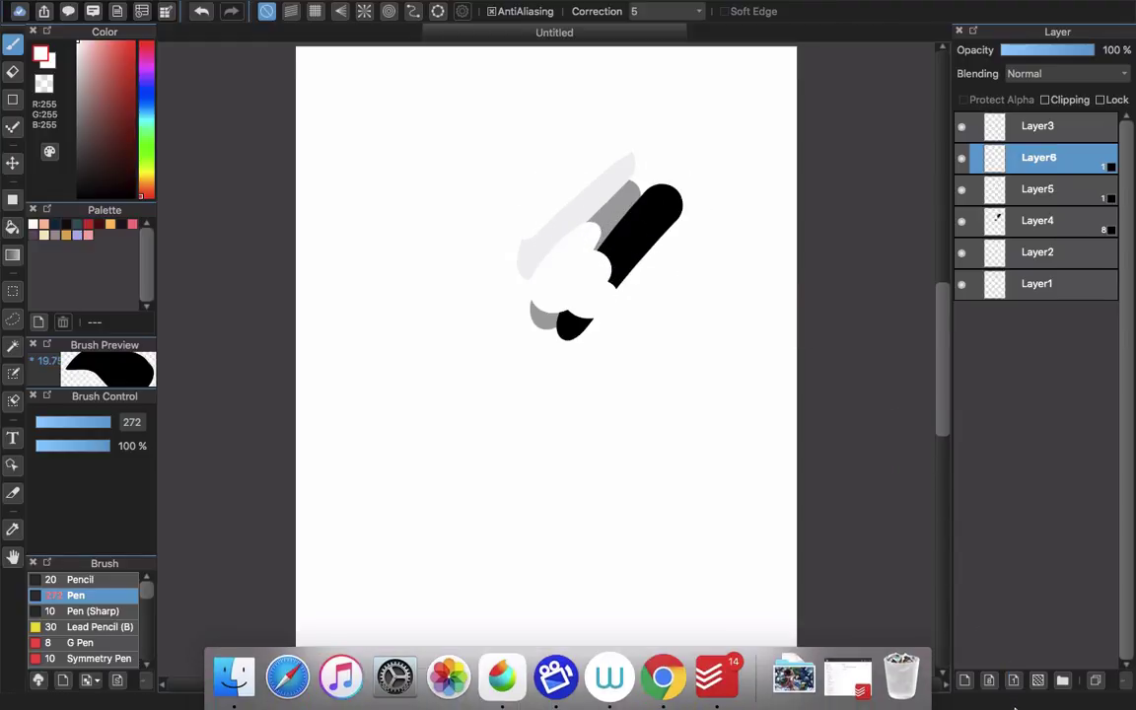
pyautogui.press('super+z')
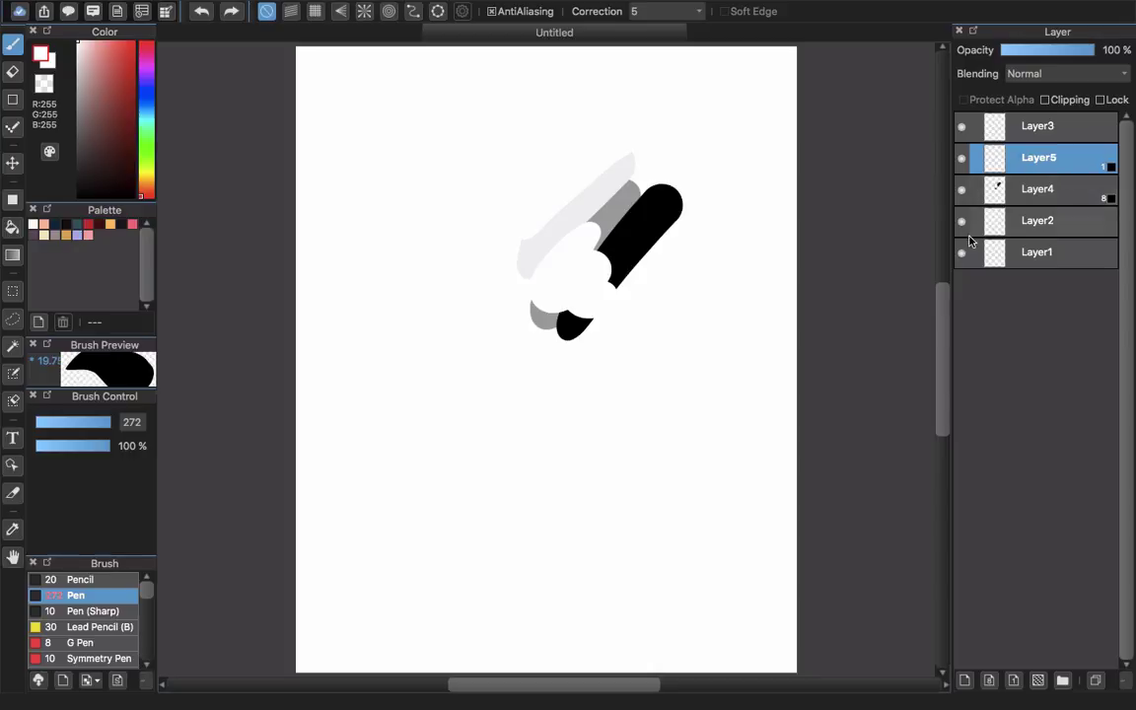
pyautogui.click(114, 102)
pyautogui.click(134, 121)
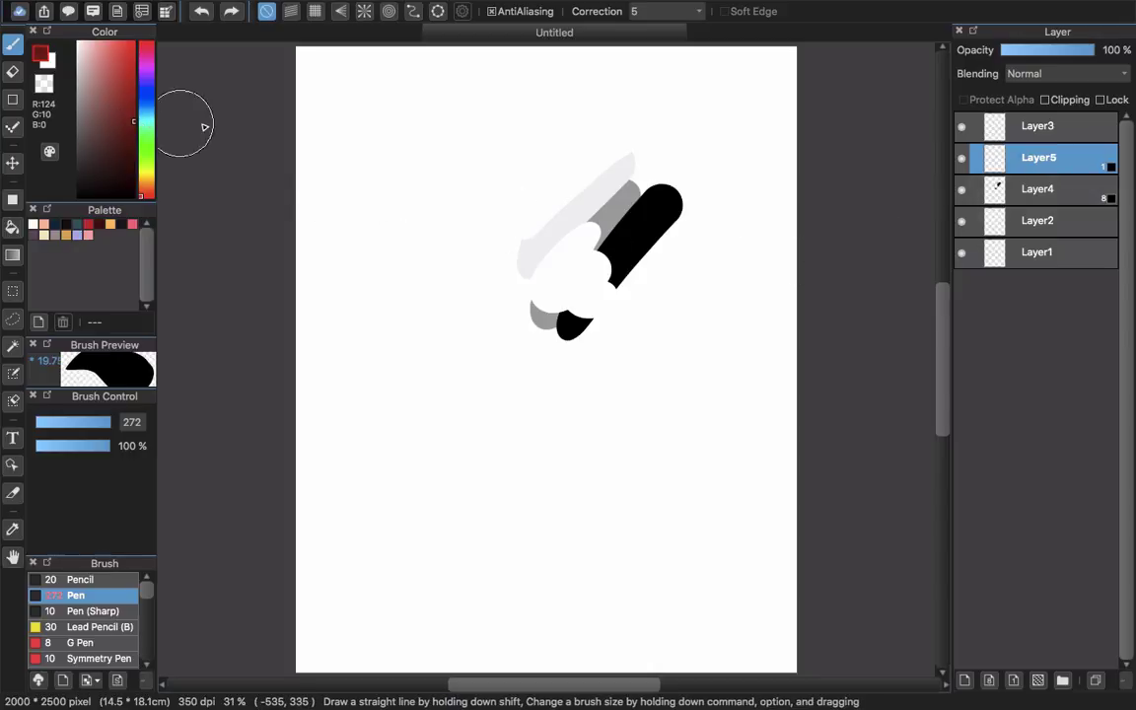
pyautogui.click(478, 219)
pyautogui.moveTo(476, 223); pyautogui.dragTo(564, 102)
# Paint a joining stroke in bright red, then undo the recent strokes
pyautogui.click(123, 42)
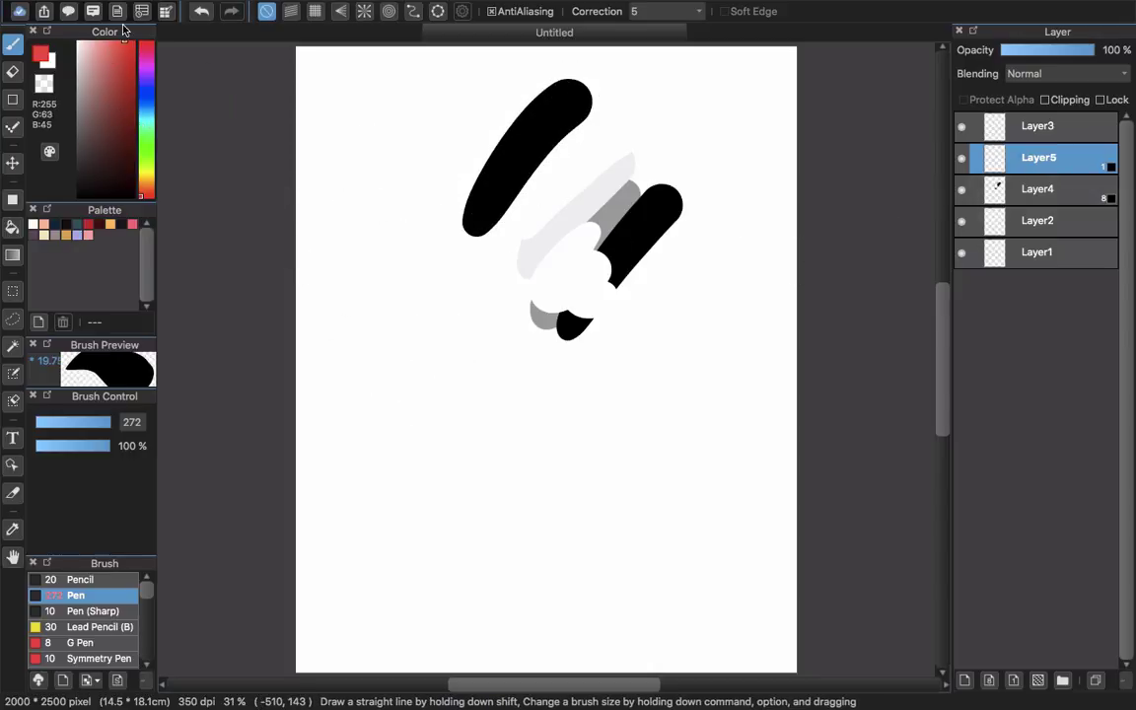
pyautogui.moveTo(409, 192)
pyautogui.mouseDown()
pyautogui.moveTo(520, 121)
pyautogui.moveTo(464, 108)
pyautogui.mouseUp()
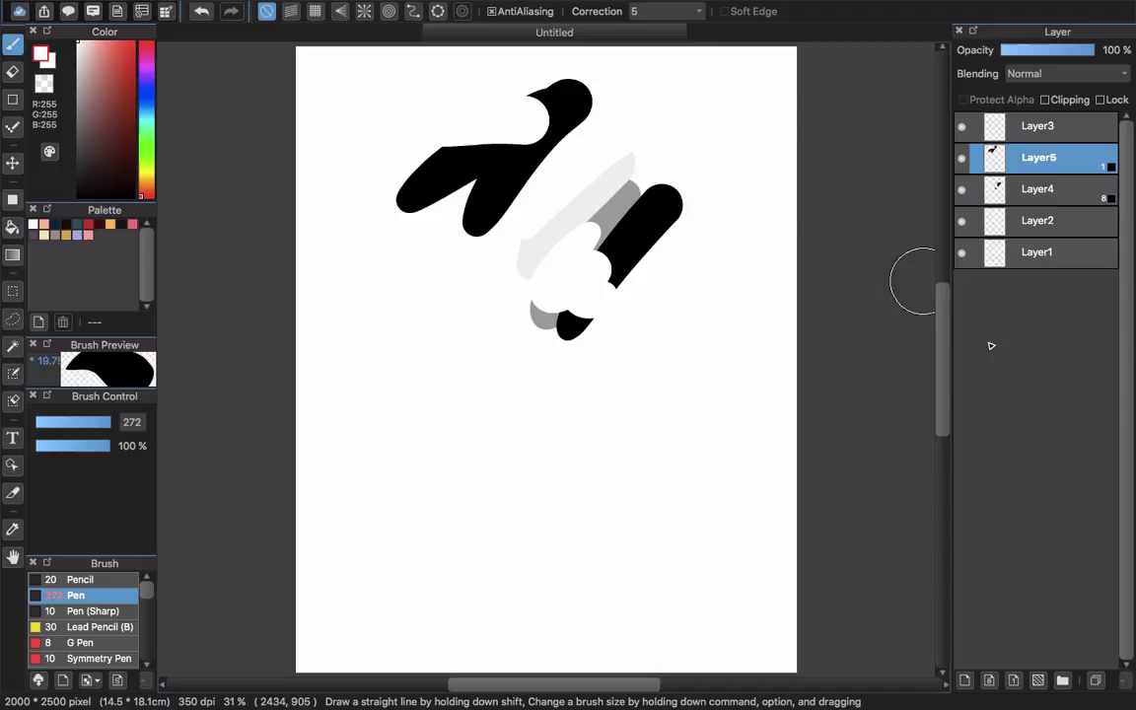
pyautogui.press('super+z')
pyautogui.press('super+z')
pyautogui.press('super+z')
pyautogui.press('super+z')
pyautogui.press('super+z')
pyautogui.press('super+z')
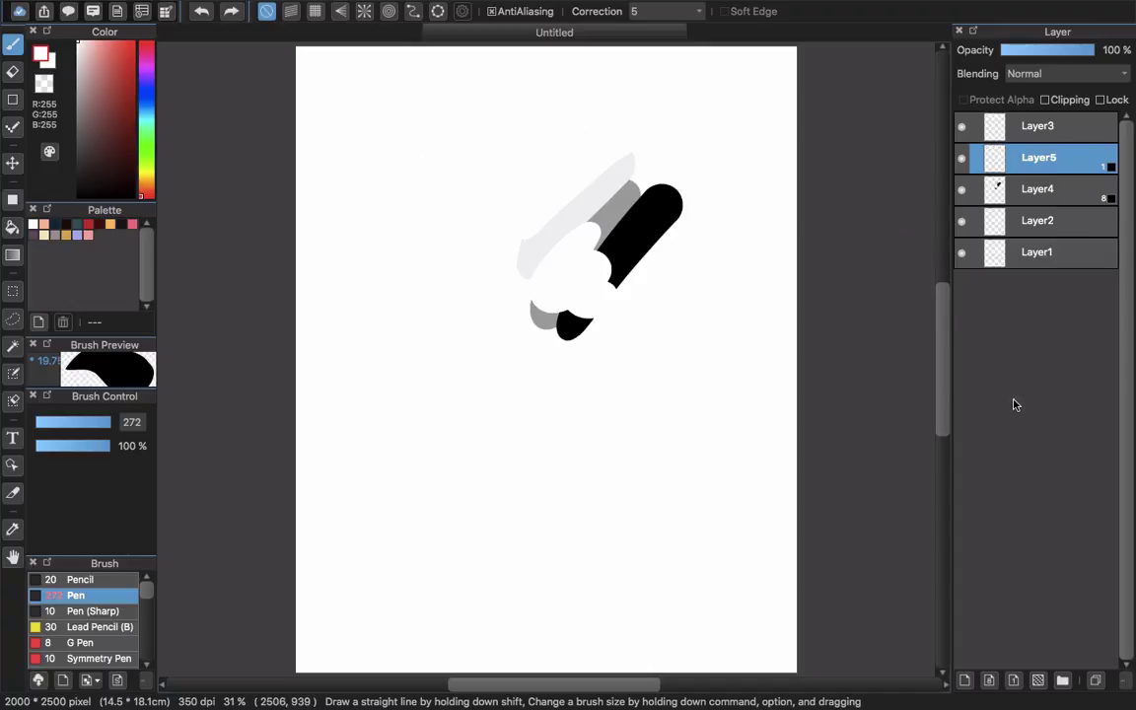
pyautogui.press('super+z')
pyautogui.press('super+z')
pyautogui.press('super+z')
pyautogui.press('super+z')
pyautogui.press('super+z')
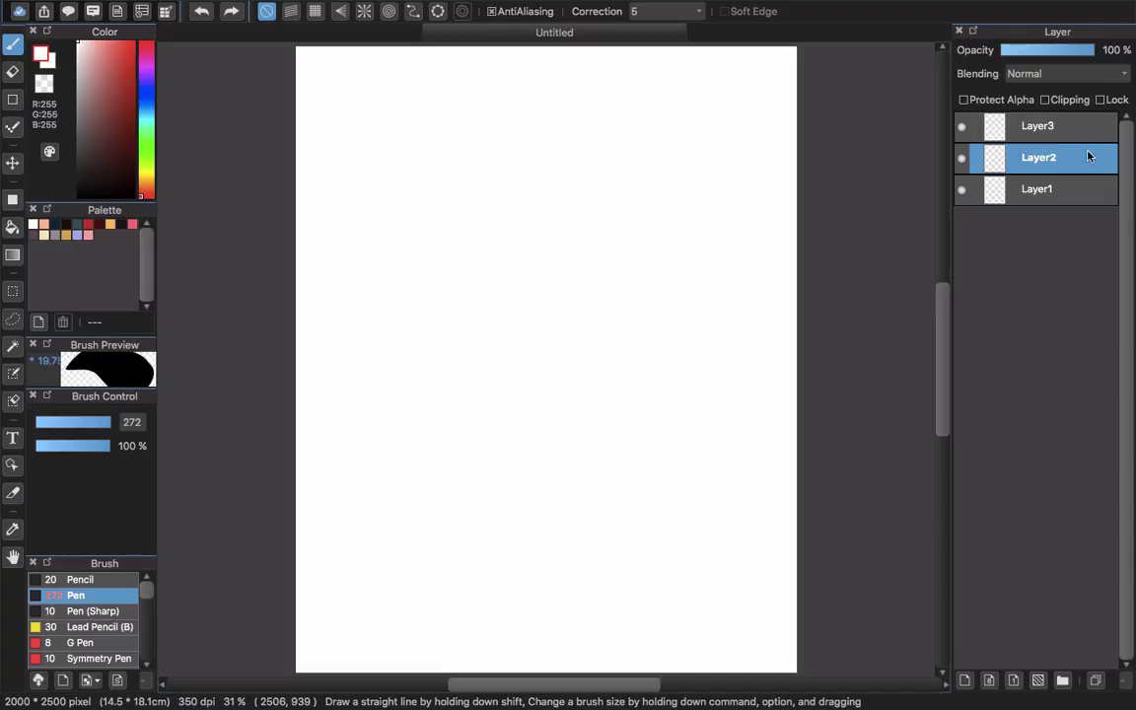
# Paint three dark red test strokes, then undo them to leave the canvas blank
pyautogui.moveTo(94, 84); pyautogui.dragTo(134, 85)
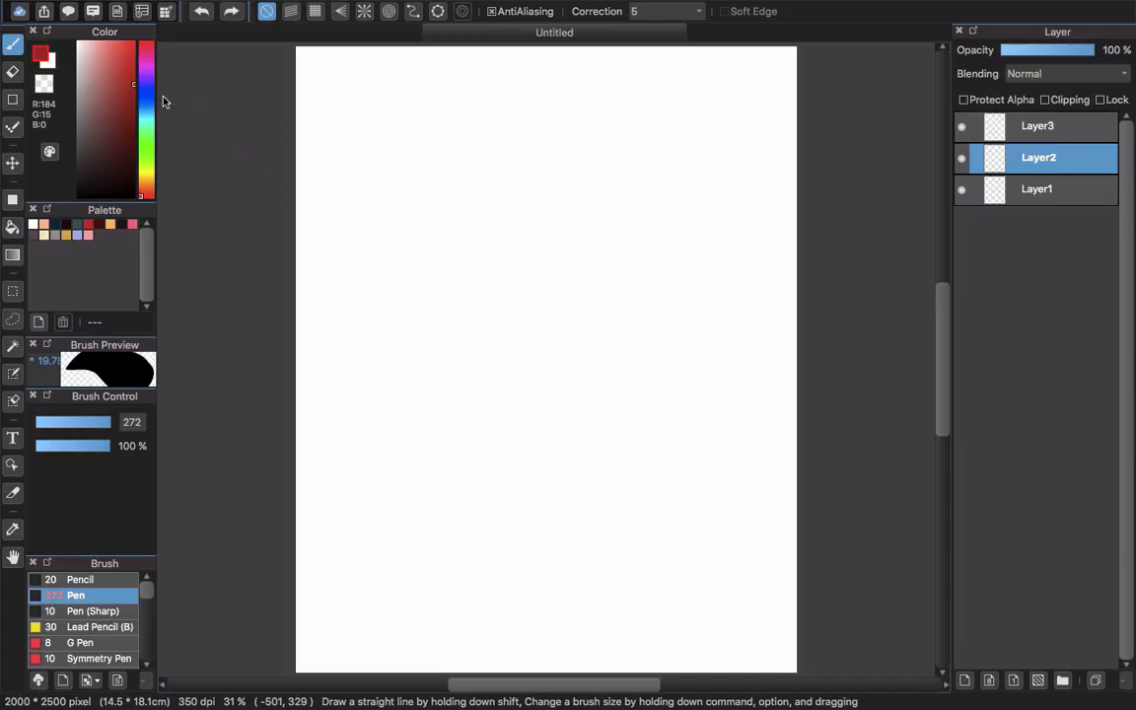
pyautogui.moveTo(539, 302); pyautogui.dragTo(687, 204)
pyautogui.moveTo(553, 358); pyautogui.dragTo(678, 305)
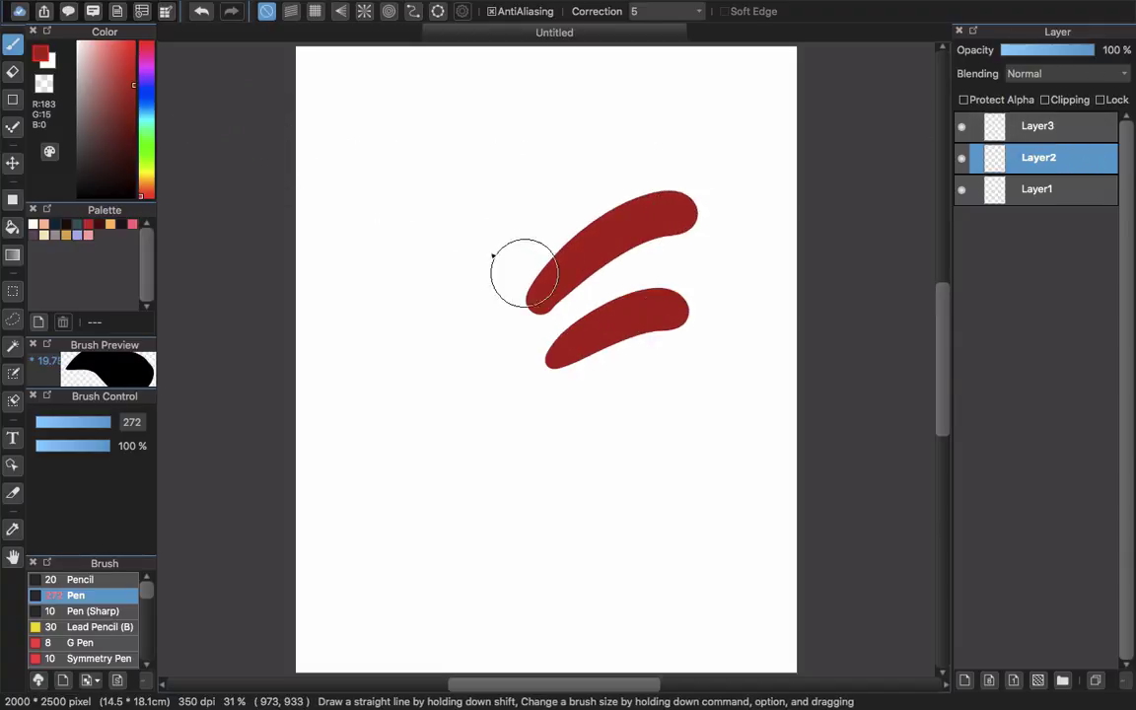
pyautogui.moveTo(480, 237)
pyautogui.mouseDown()
pyautogui.moveTo(547, 208)
pyautogui.moveTo(619, 209)
pyautogui.moveTo(682, 263)
pyautogui.moveTo(584, 323)
pyautogui.moveTo(601, 286)
pyautogui.mouseUp()
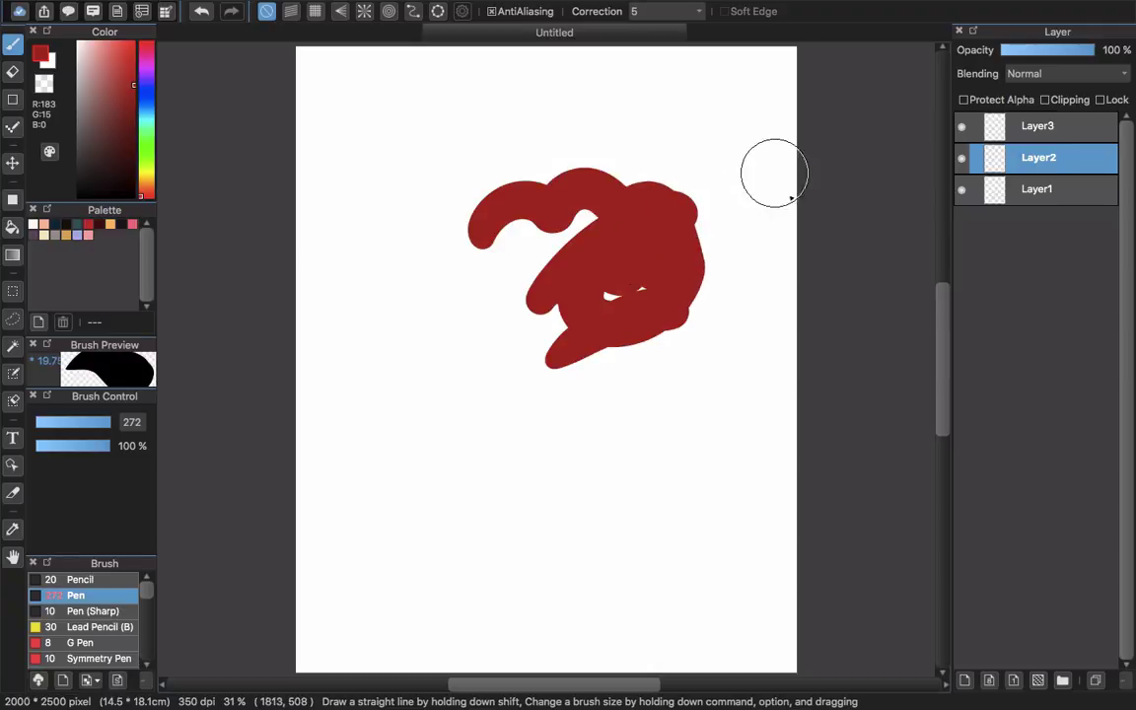
pyautogui.press('super+z')
pyautogui.press('super+z')
pyautogui.press('super+z')
pyautogui.press('super+z')
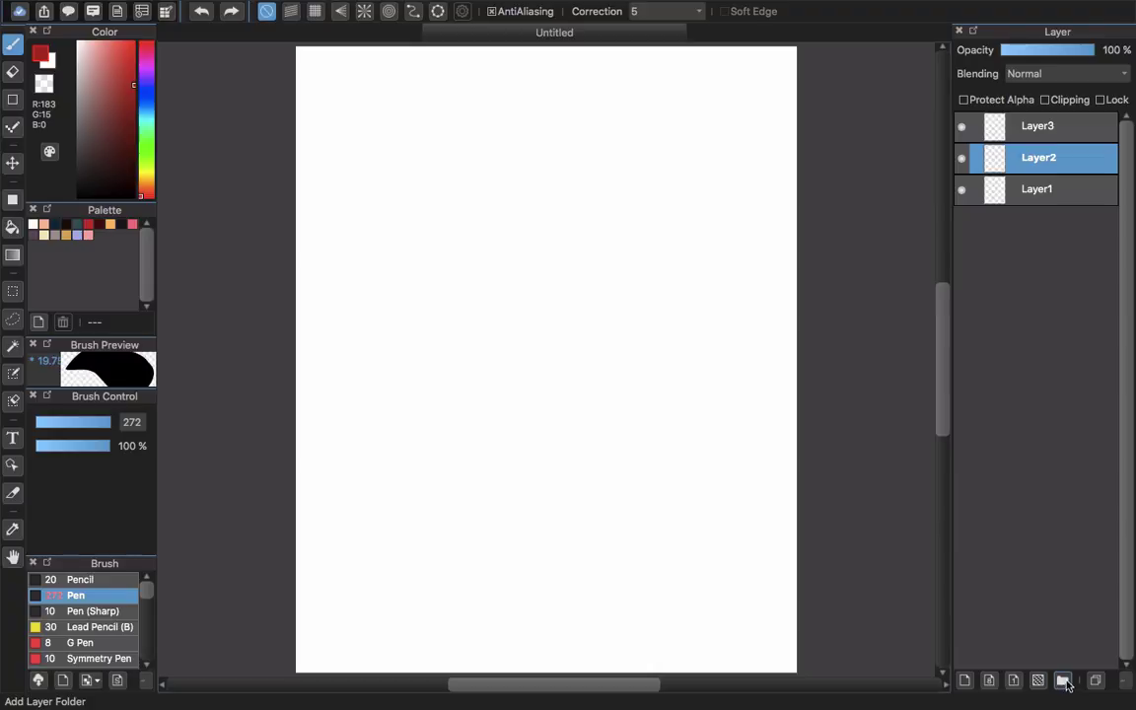
# Add a new Folder4 and move Layer3, Layer2 and Layer1 into it
pyautogui.moveTo(280, 6)
pyautogui.click(244, 10)
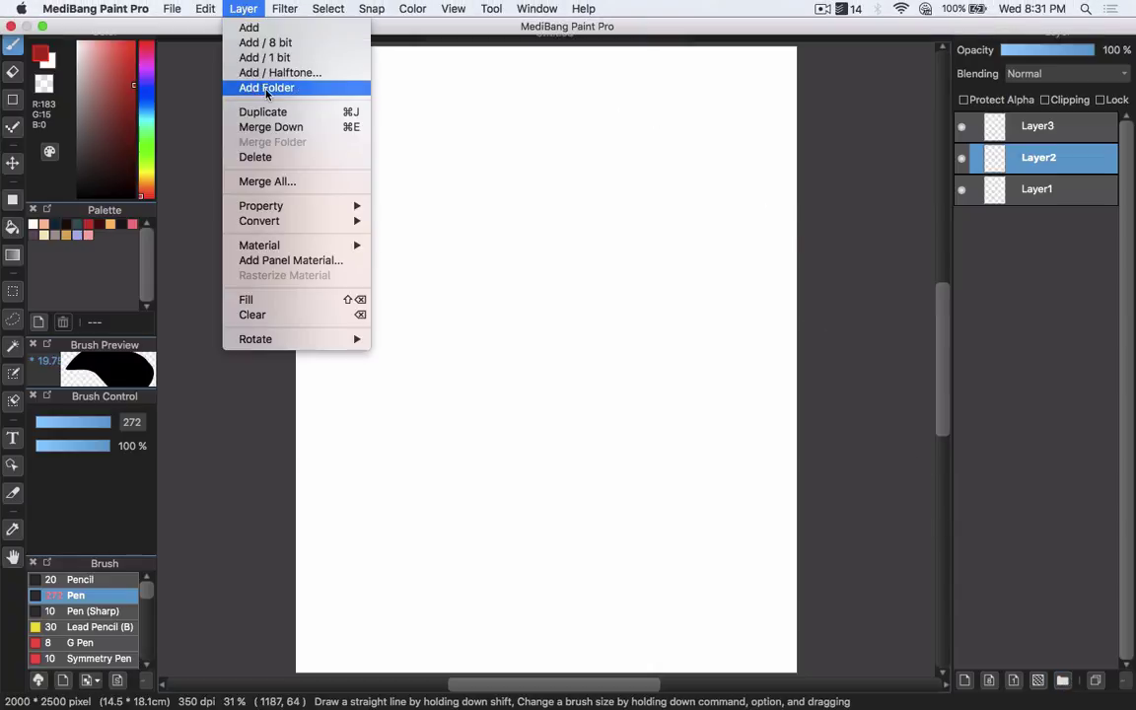
pyautogui.click(266, 89)
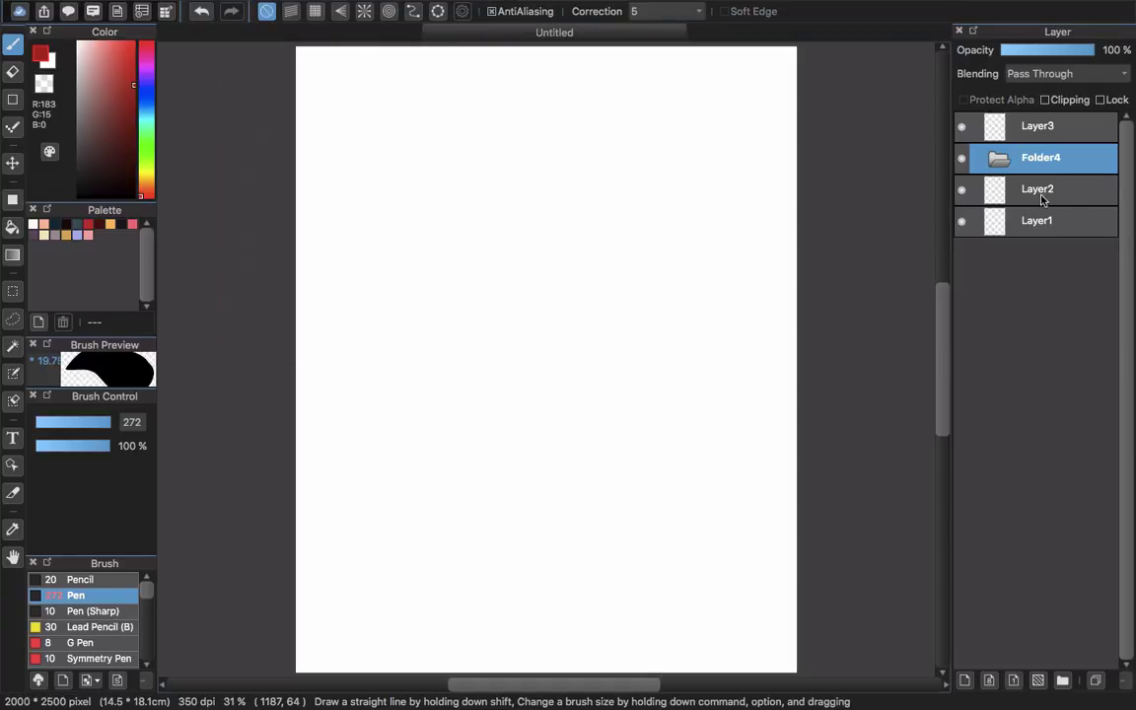
pyautogui.click(1074, 138)
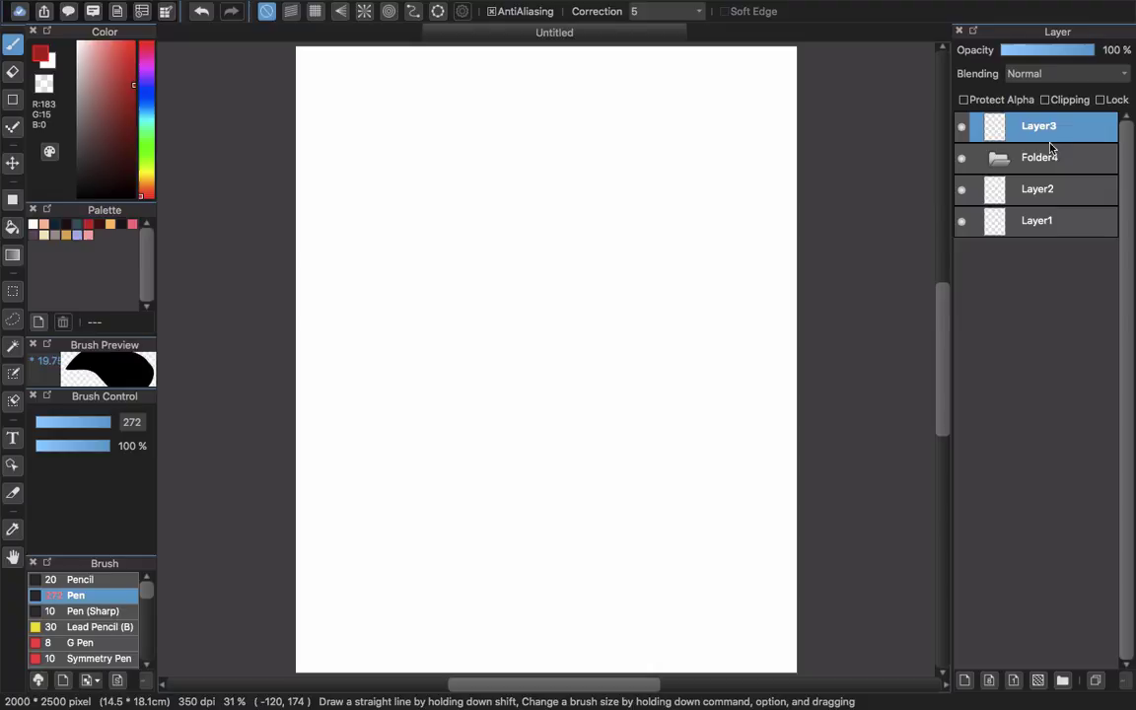
pyautogui.moveTo(1061, 136)
pyautogui.mouseDown()
pyautogui.moveTo(1055, 178)
pyautogui.moveTo(1065, 148)
pyautogui.mouseUp()
pyautogui.moveTo(1057, 219); pyautogui.dragTo(1078, 170)
# Collapse and expand Folder4 to check its contents, then select Layer3
pyautogui.click(1001, 130)
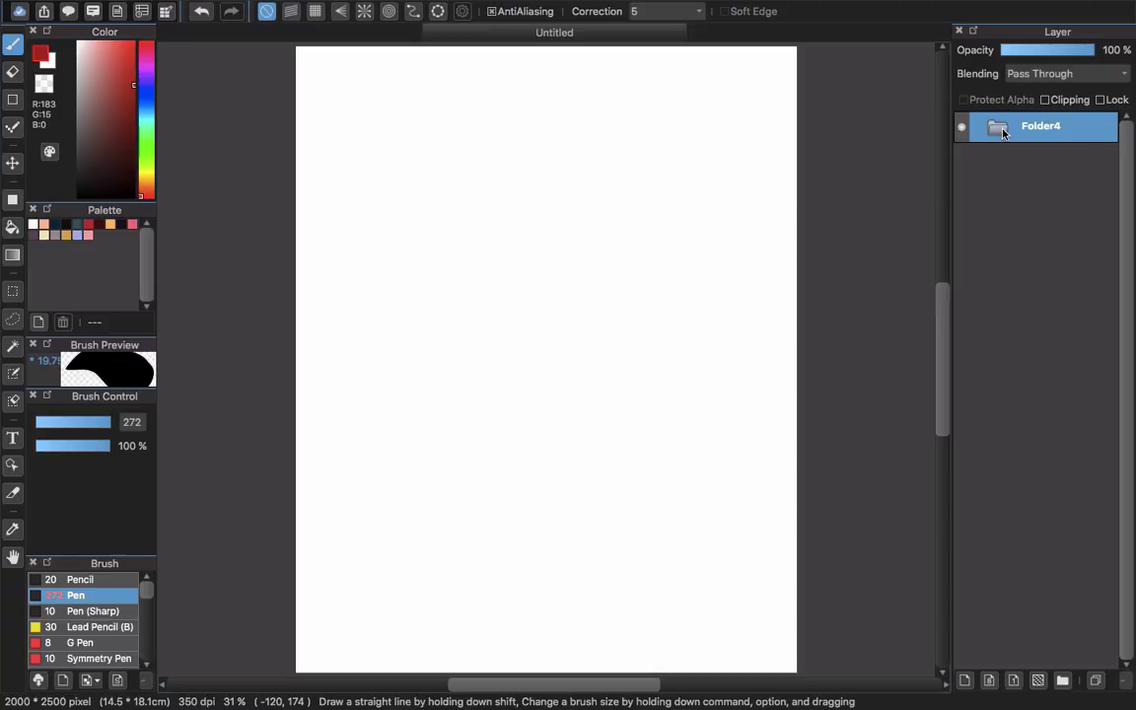
pyautogui.click(998, 126)
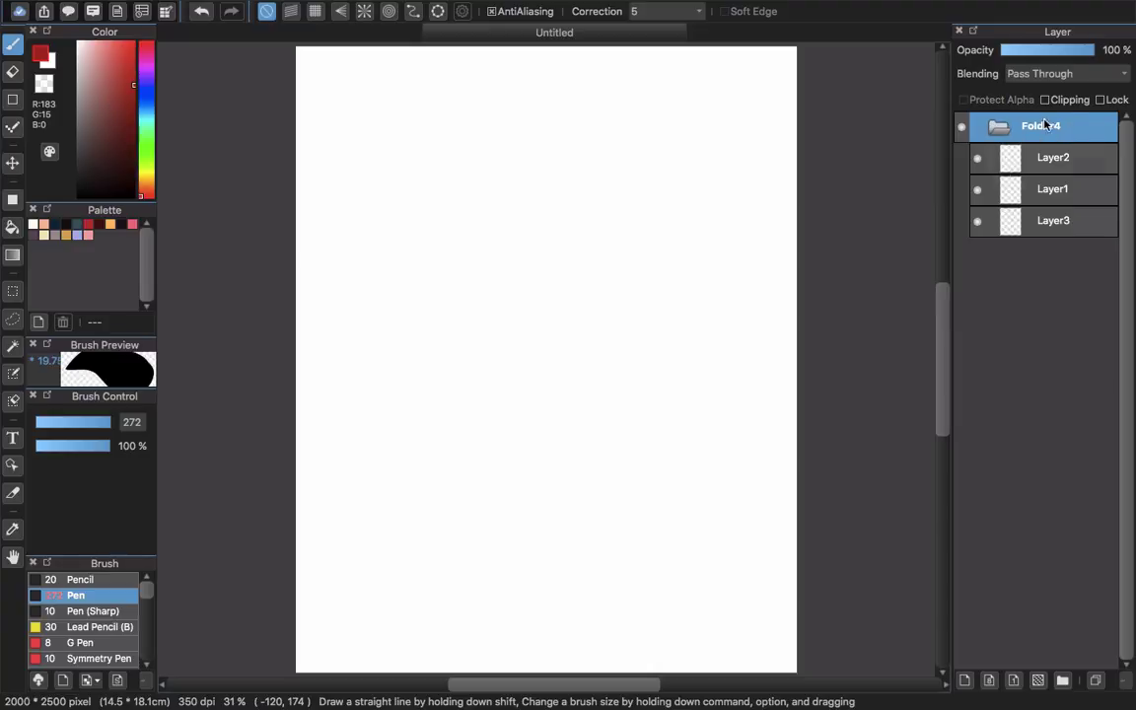
pyautogui.click(999, 130)
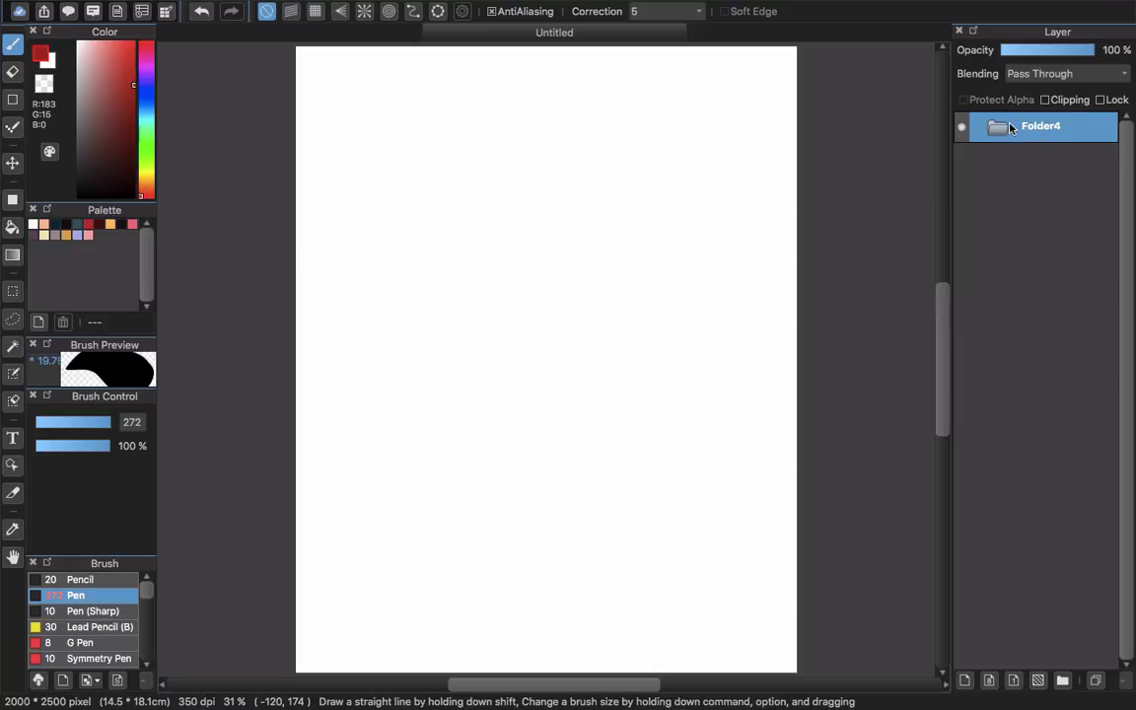
pyautogui.click(998, 131)
pyautogui.click(1065, 218)
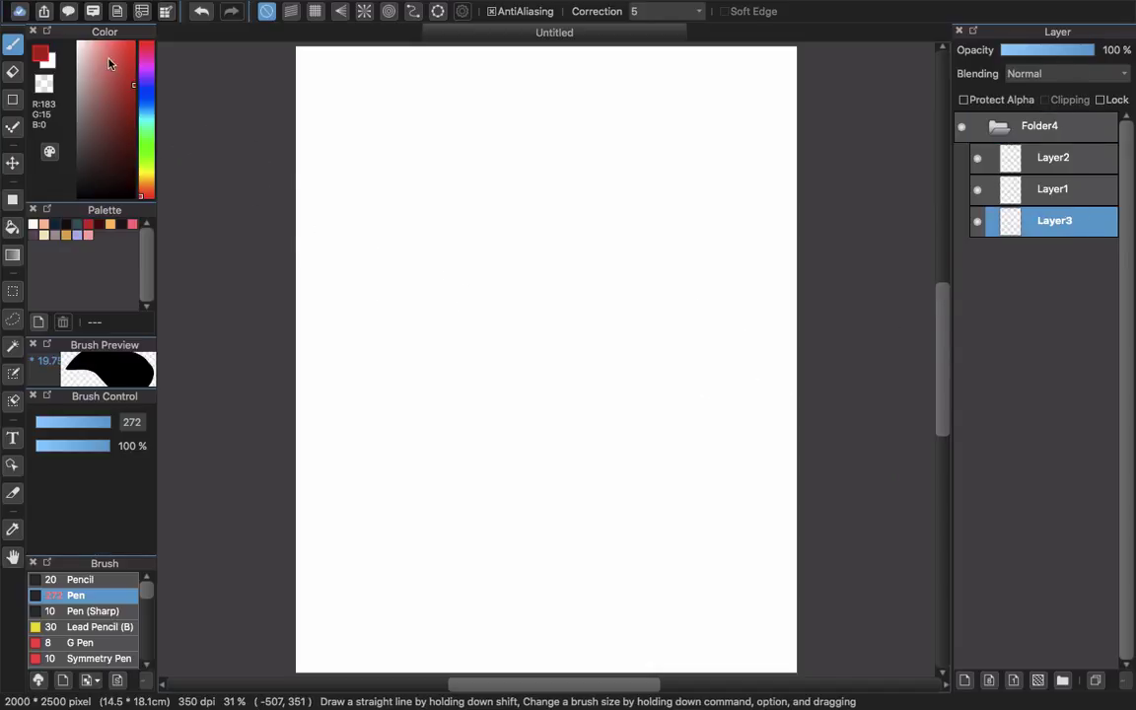
# Paint a red ellipse on Layer3, a light blue one on Layer1, and a dark blue one on Layer2
pyautogui.moveTo(104, 54); pyautogui.dragTo(150, 55)
pyautogui.moveTo(623, 332)
pyautogui.mouseDown()
pyautogui.moveTo(587, 407)
pyautogui.moveTo(578, 335)
pyautogui.moveTo(613, 338)
pyautogui.moveTo(612, 358)
pyautogui.moveTo(647, 360)
pyautogui.mouseUp()
pyautogui.click(1006, 190)
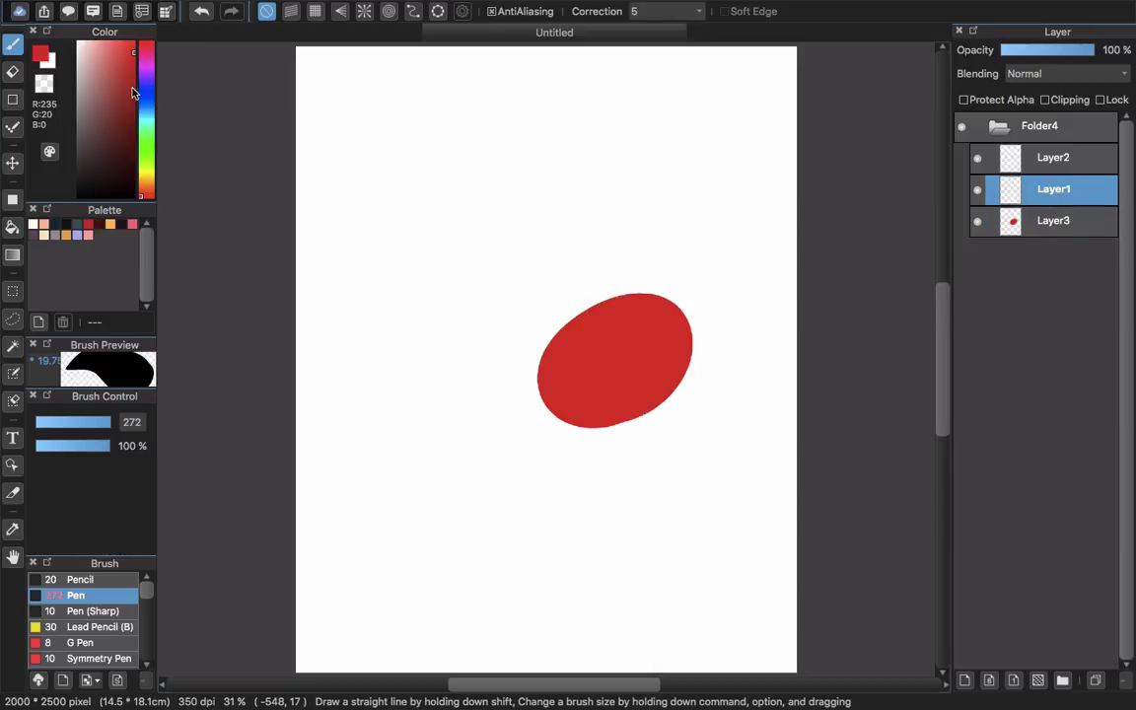
pyautogui.click(140, 113)
pyautogui.moveTo(583, 291)
pyautogui.mouseDown()
pyautogui.moveTo(573, 363)
pyautogui.moveTo(578, 324)
pyautogui.moveTo(537, 326)
pyautogui.mouseUp()
pyautogui.click(1062, 168)
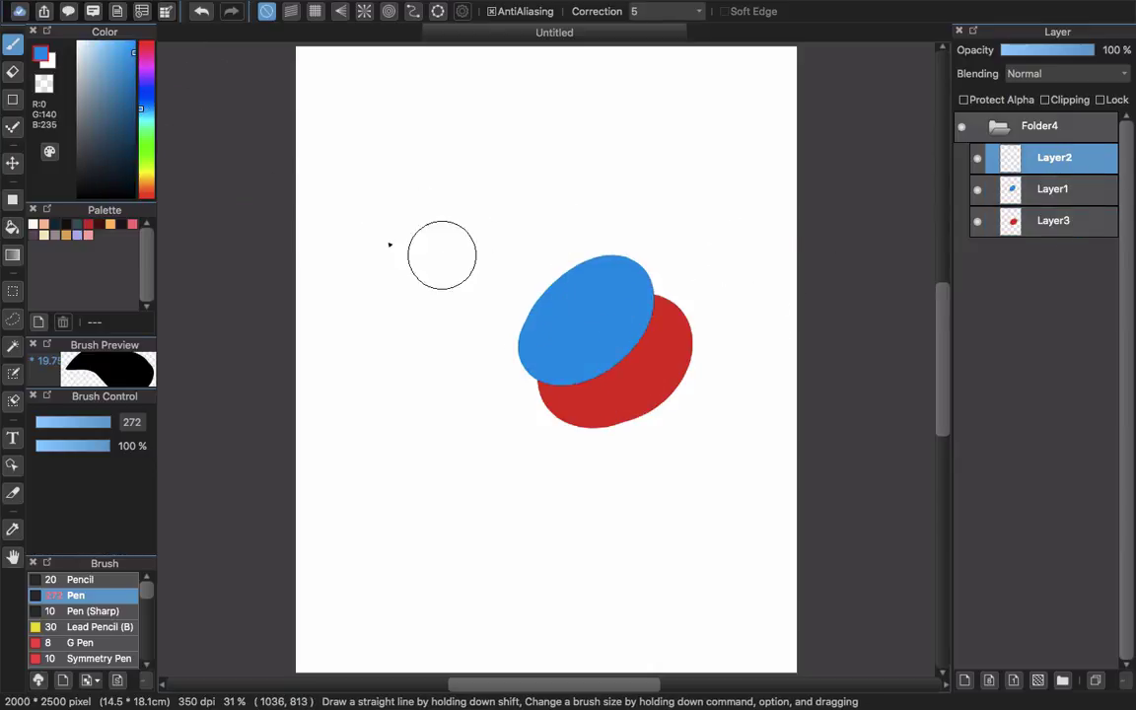
pyautogui.click(141, 87)
pyautogui.click(600, 253)
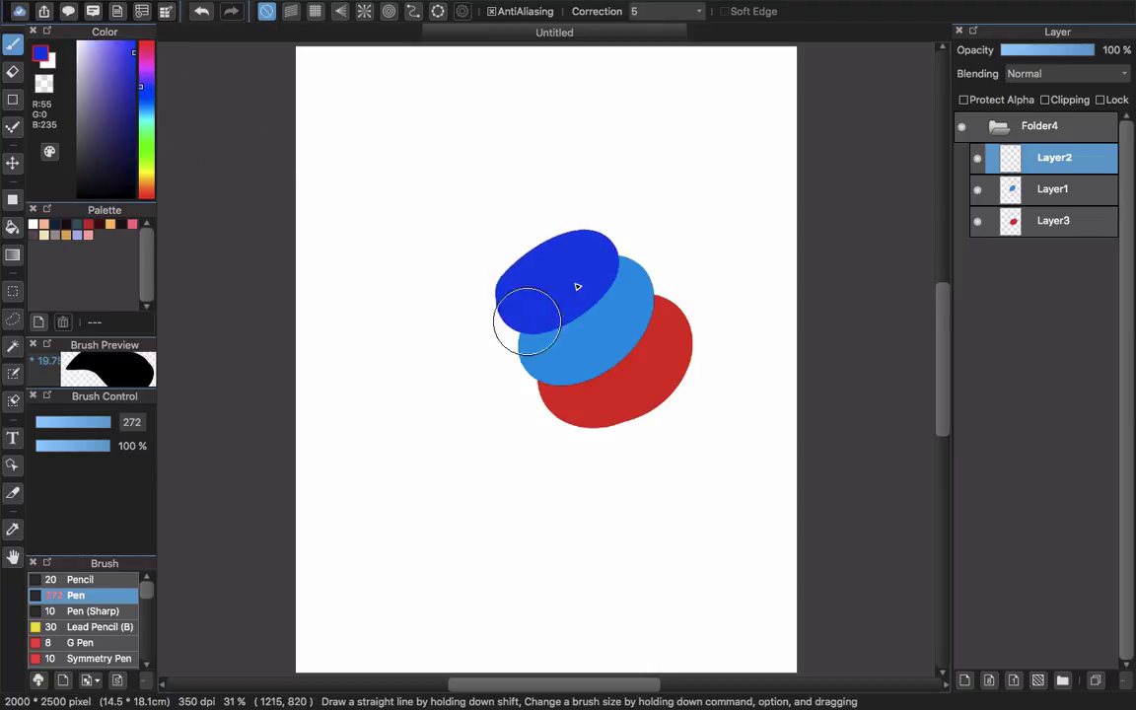
# Move Folder4's three ellipses together up and left, cancelling a trial resize
pyautogui.click(998, 126)
pyautogui.press('v')
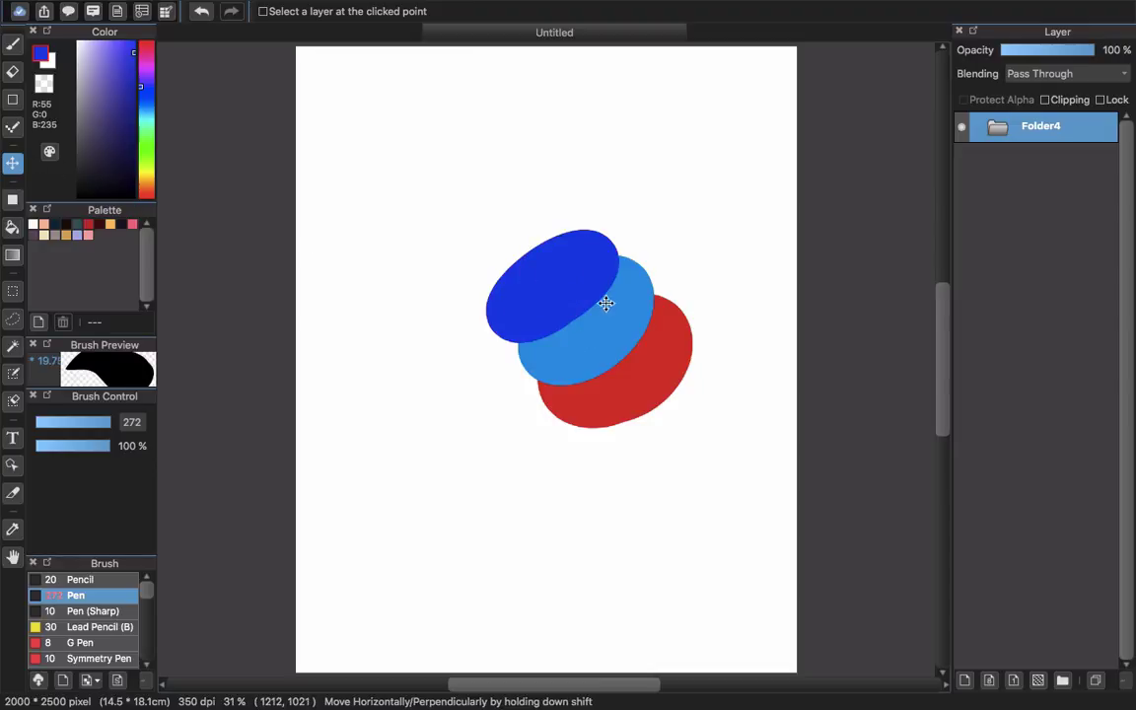
pyautogui.moveTo(605, 304); pyautogui.dragTo(530, 240)
pyautogui.hotkey('ctrl', 't')
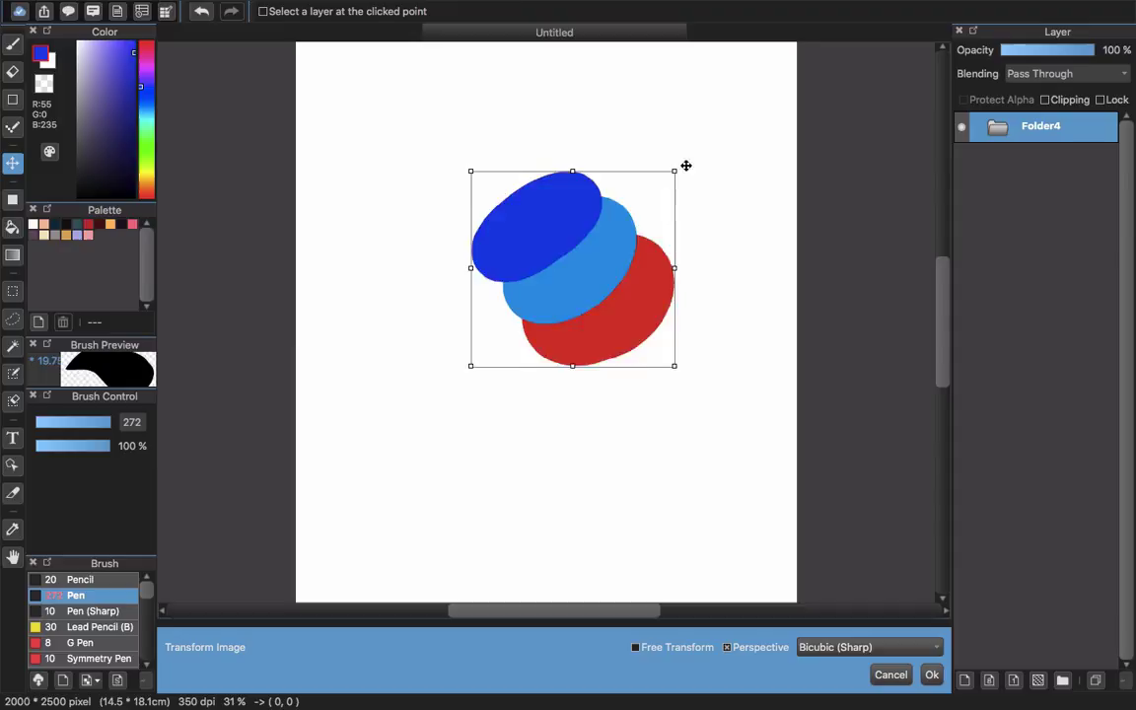
pyautogui.moveTo(685, 166)
pyautogui.mouseDown()
pyautogui.moveTo(766, 157)
pyautogui.moveTo(560, 223)
pyautogui.moveTo(777, 166)
pyautogui.moveTo(679, 178)
pyautogui.mouseUp()
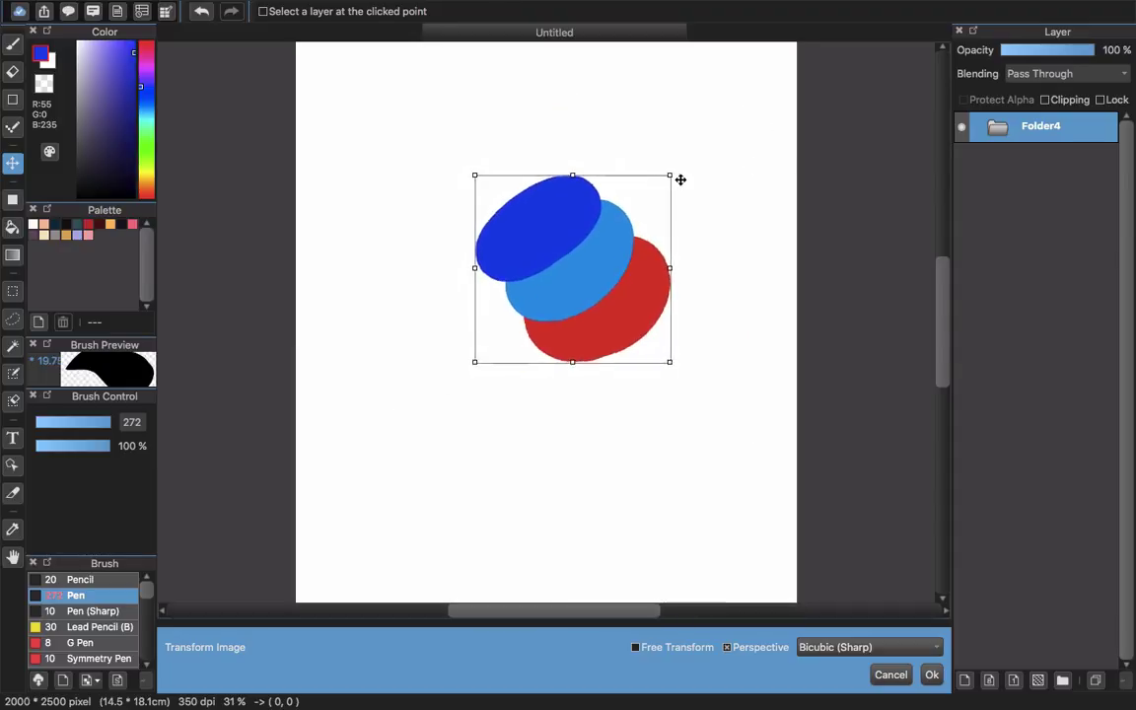
pyautogui.click(892, 674)
# Reorder Folder4's layers to Layer3, Layer2, Layer1 so the red ellipse sits on top
pyautogui.click(998, 129)
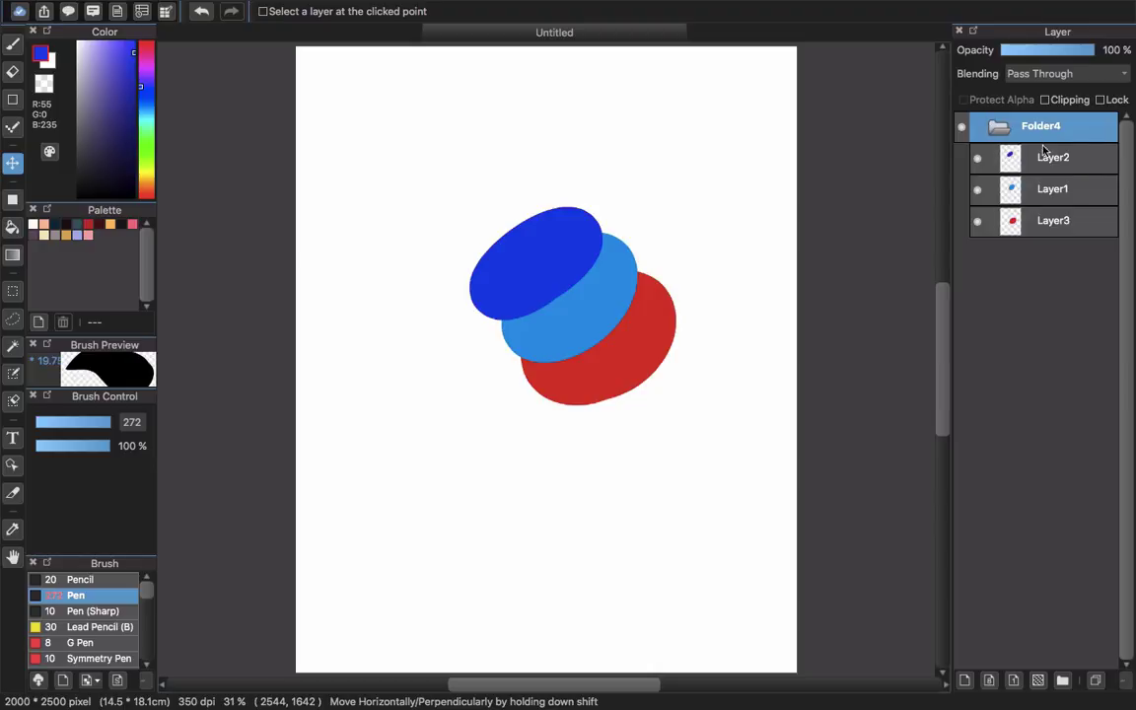
pyautogui.click(1046, 161)
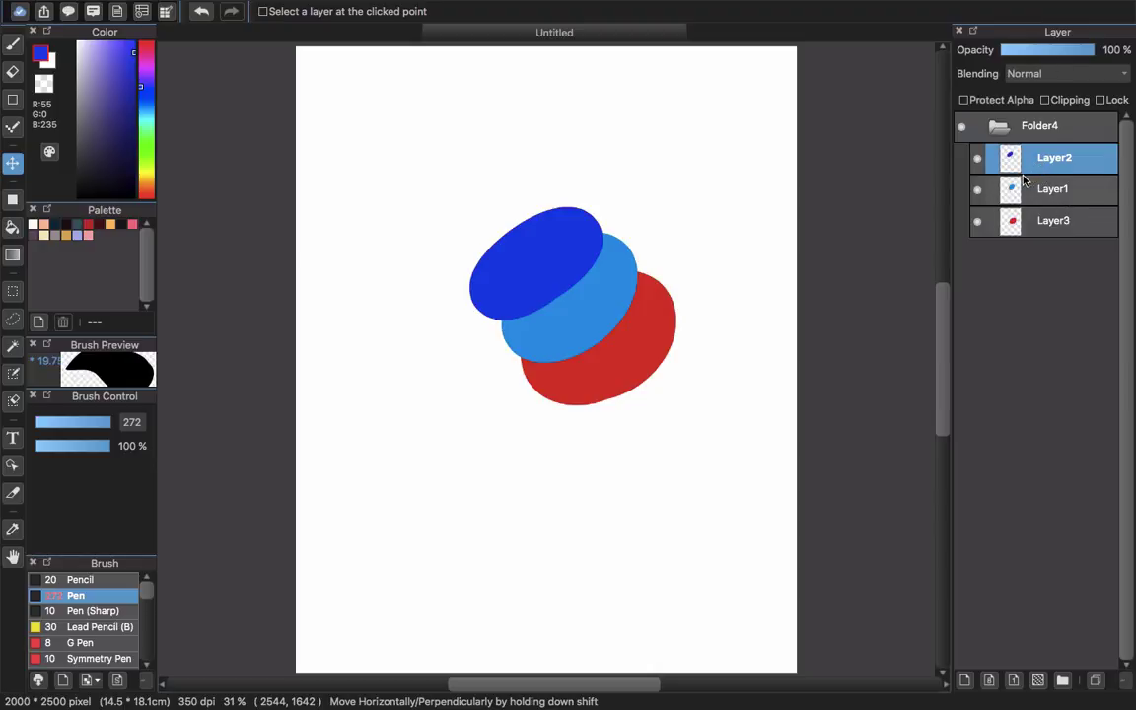
pyautogui.moveTo(1070, 168); pyautogui.dragTo(1074, 215)
pyautogui.click(1077, 164)
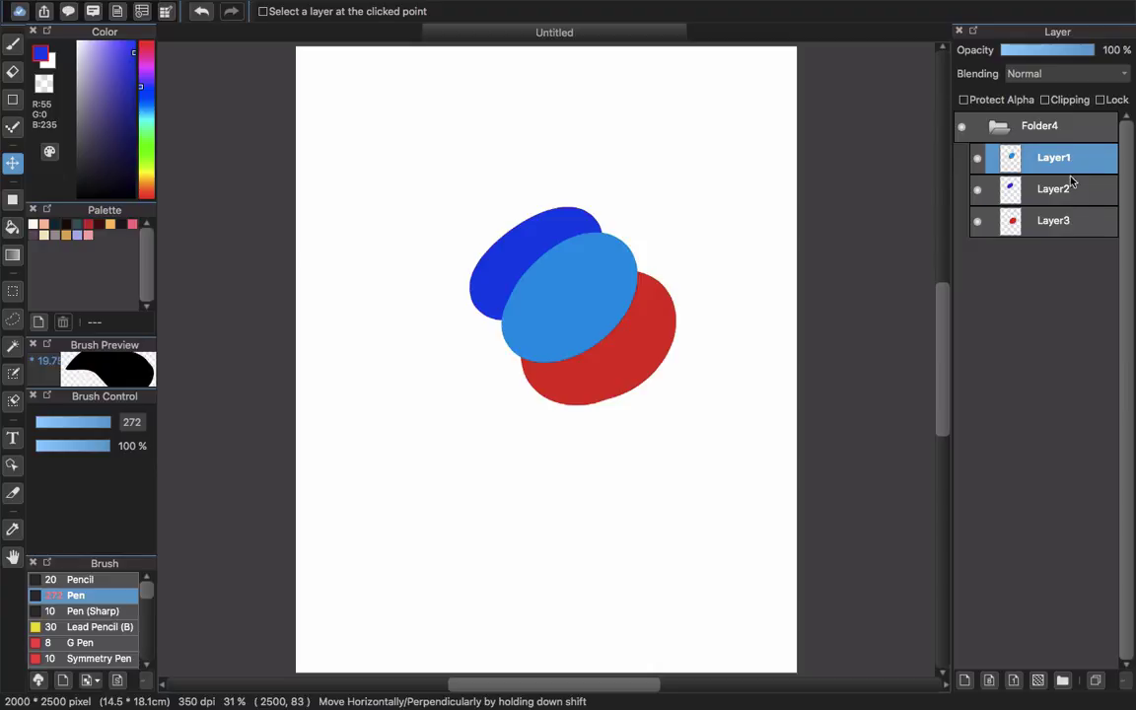
pyautogui.moveTo(1055, 164)
pyautogui.mouseDown()
pyautogui.moveTo(1057, 237)
pyautogui.moveTo(1067, 170)
pyautogui.mouseUp()
pyautogui.moveTo(977, 221); pyautogui.dragTo(1060, 148)
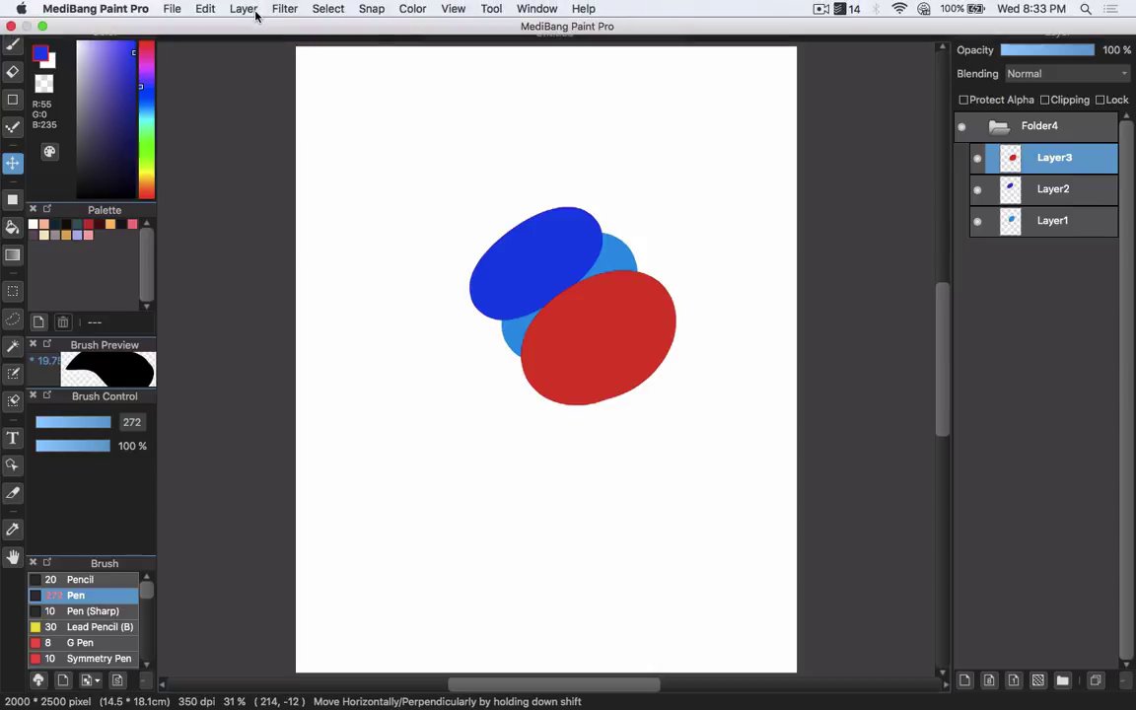
pyautogui.click(252, 10)
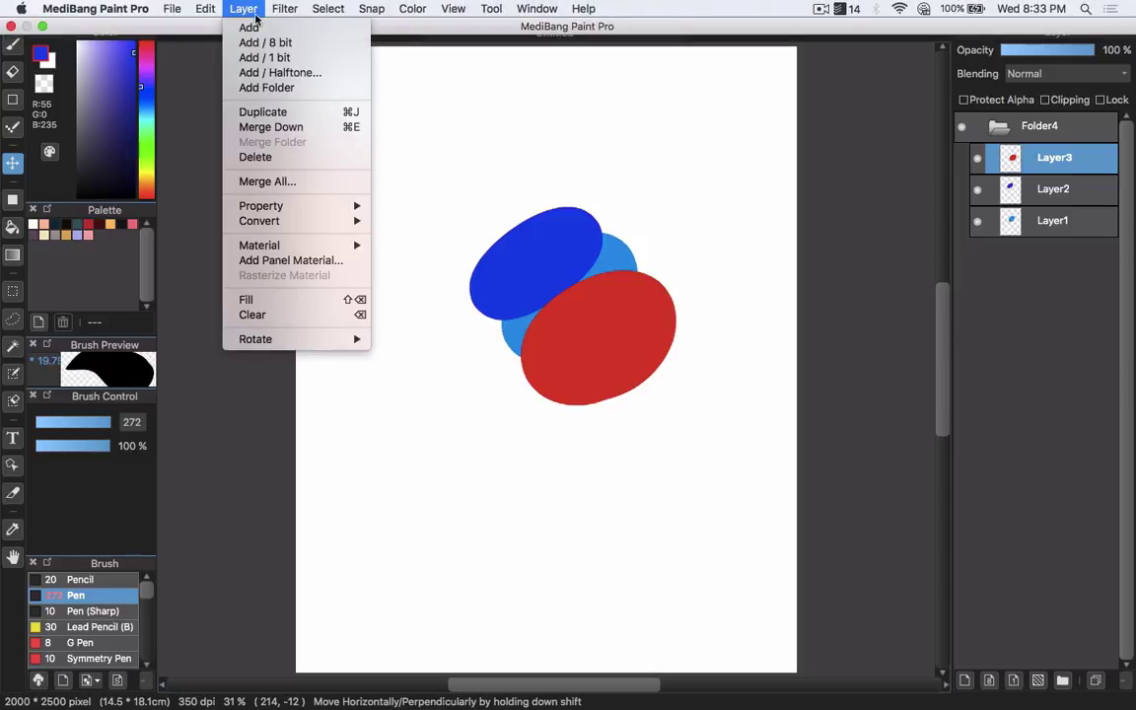
pyautogui.click(271, 112)
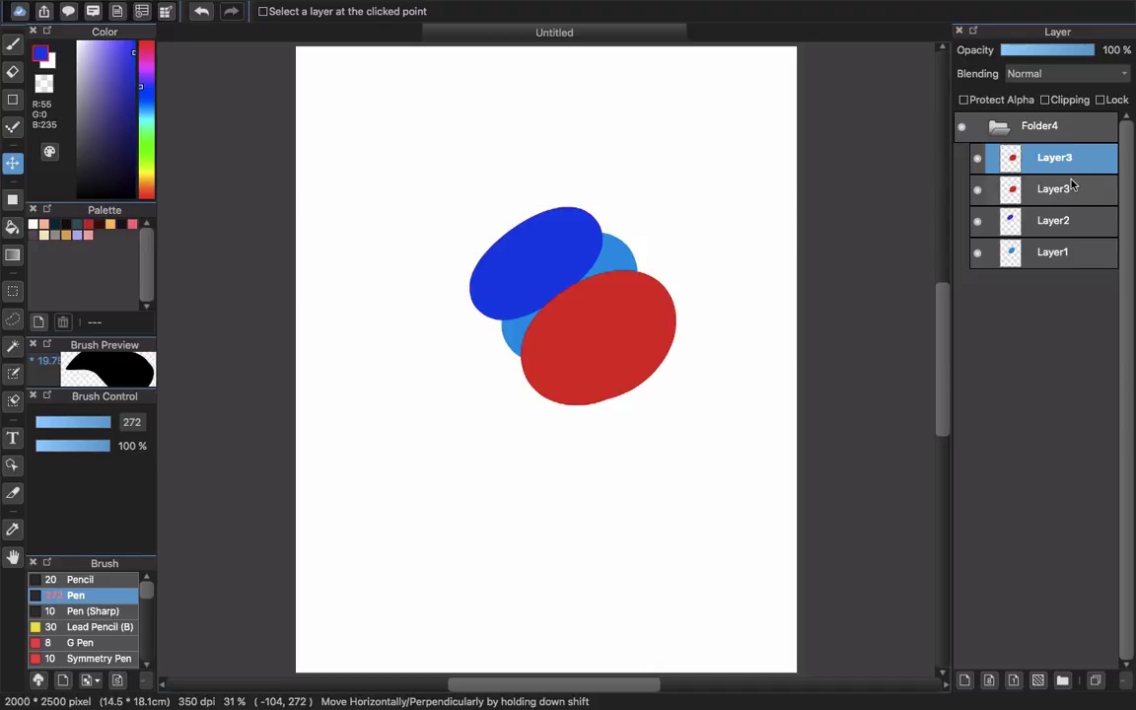
pyautogui.moveTo(1065, 189)
pyautogui.mouseDown()
pyautogui.moveTo(1064, 163)
pyautogui.moveTo(1070, 185)
pyautogui.mouseUp()
pyautogui.click(1074, 188)
pyautogui.click(1070, 159)
pyautogui.moveTo(609, 333); pyautogui.dragTo(600, 525)
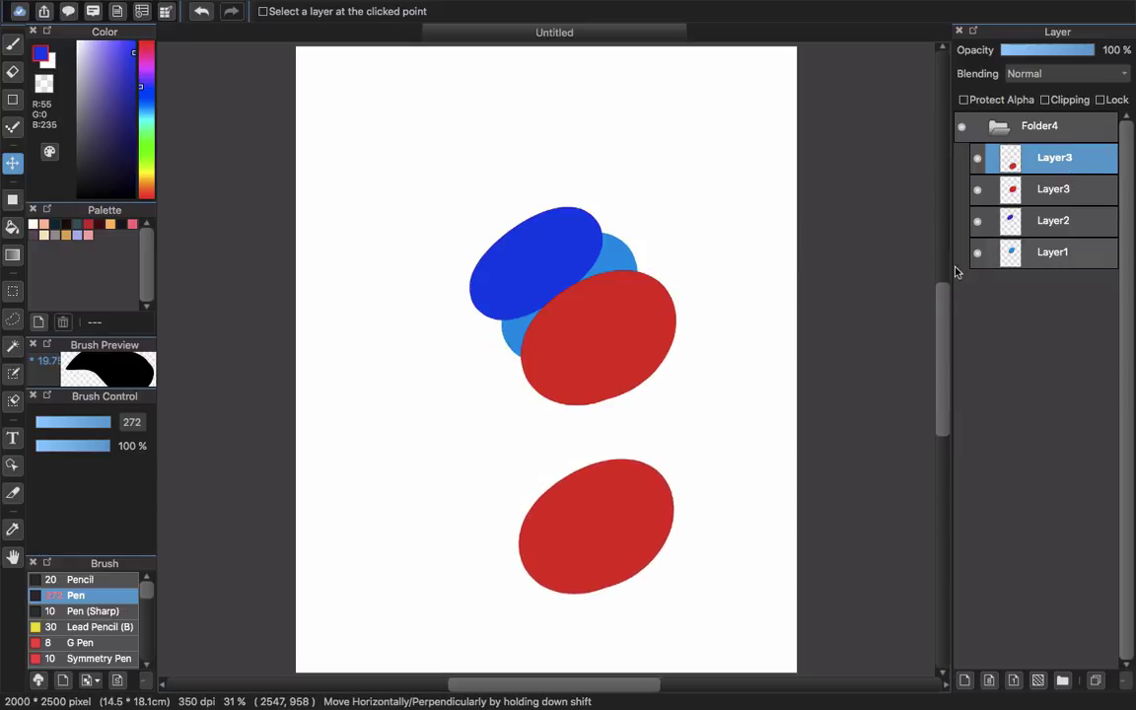
pyautogui.hotkey('ctrl', 'z')
pyautogui.hotkey('ctrl', 'z')
pyautogui.hotkey('ctrl', 'z')
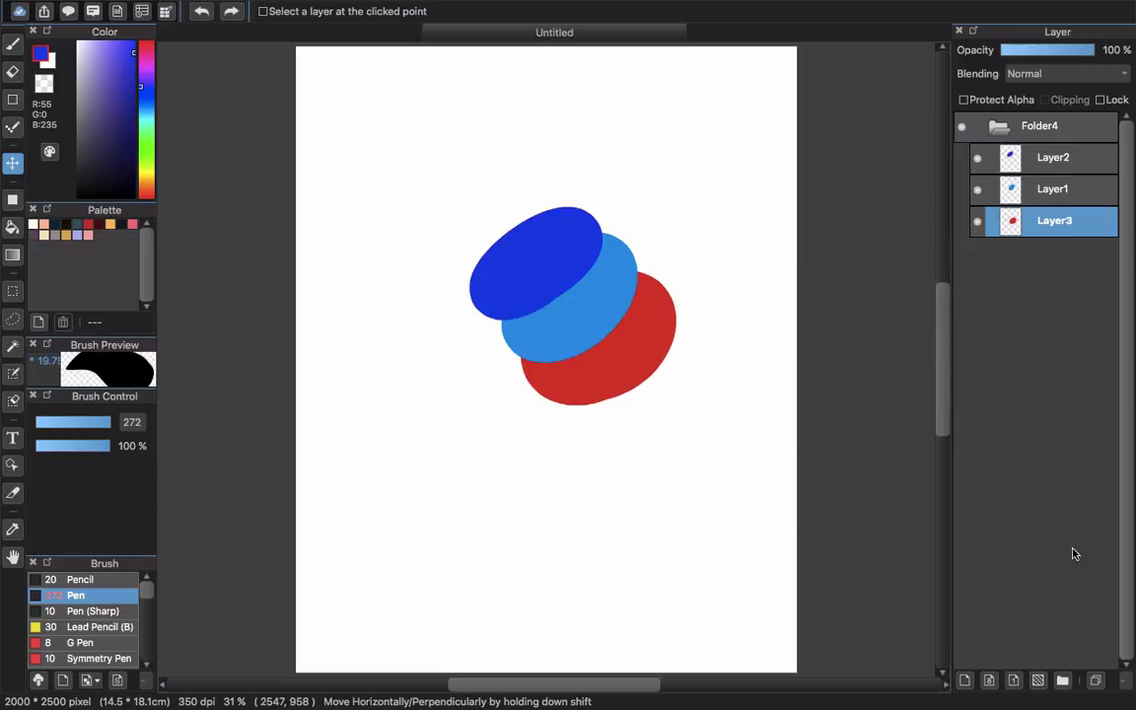
# Click through the ellipse layers, briefly selecting Layer1's pixels, and settle on Layer2
pyautogui.click(1067, 158)
pyautogui.click(1065, 189)
pyautogui.click(1065, 223)
pyautogui.click(1071, 158)
pyautogui.click(1073, 221)
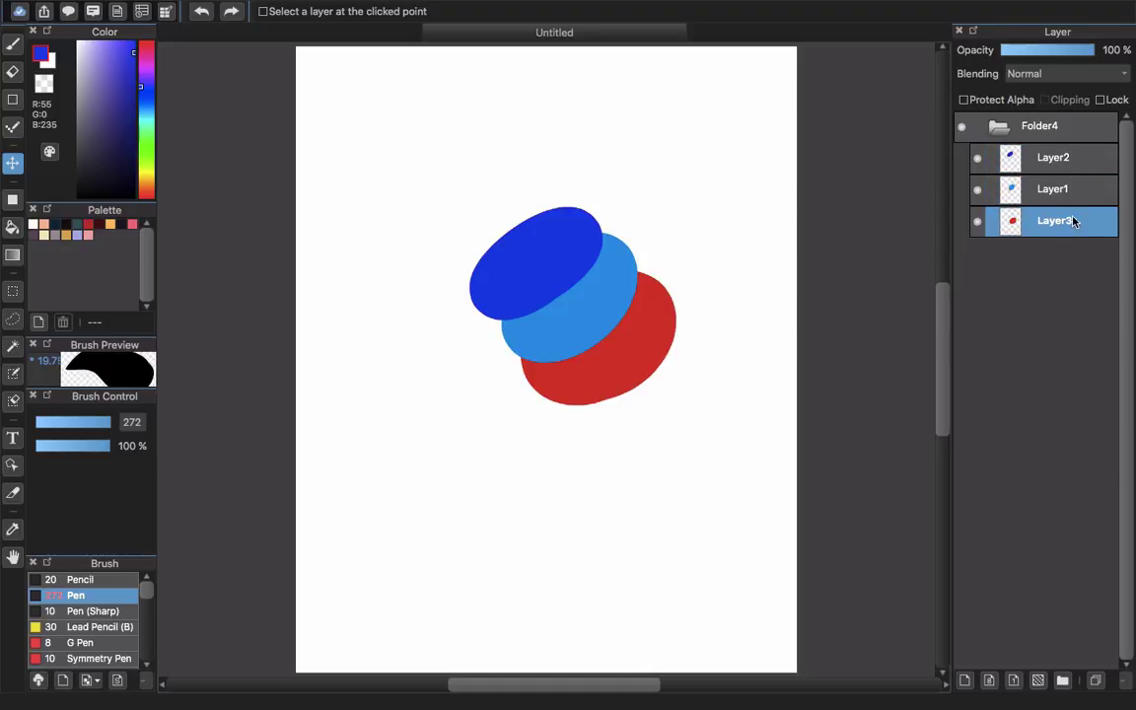
pyautogui.click(1074, 161)
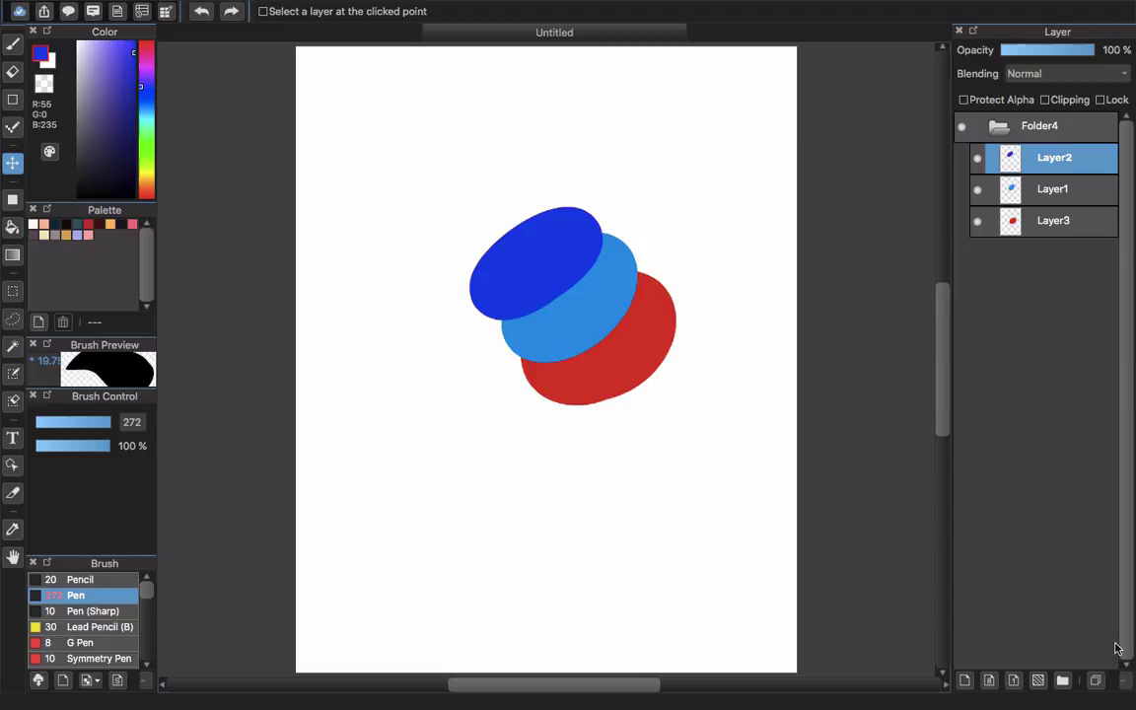
pyautogui.keyDown('ctrl'); pyautogui.click(1057, 204); pyautogui.keyUp('ctrl')
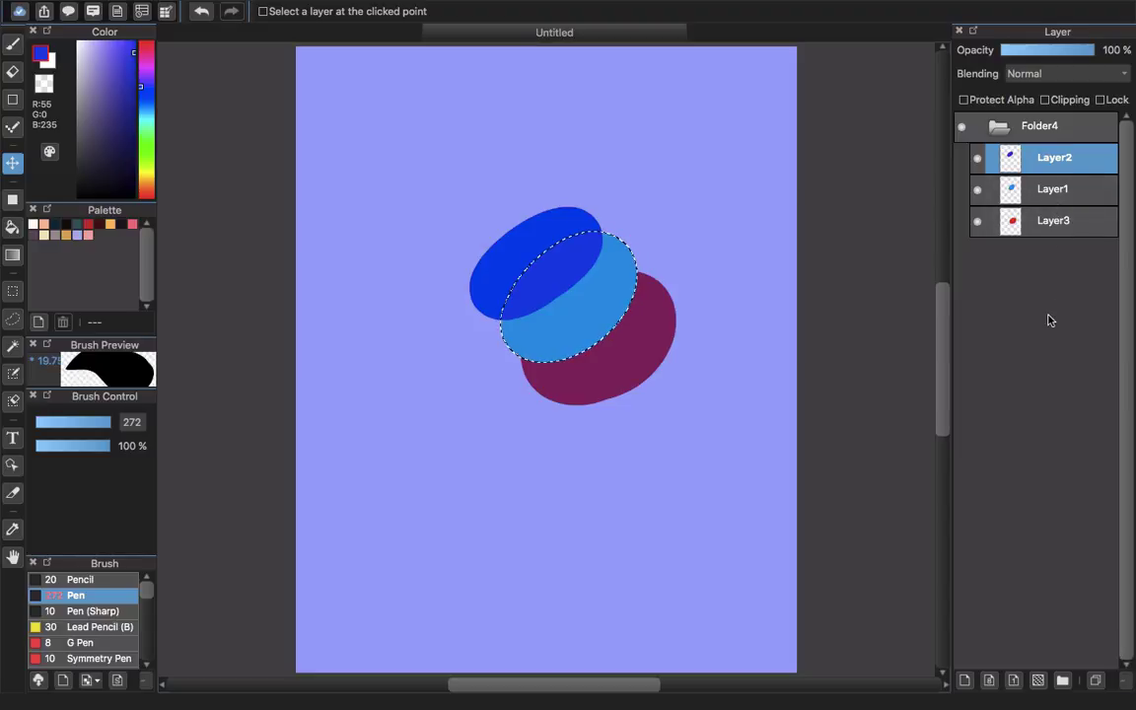
pyautogui.hotkey('ctrl', 'd')
pyautogui.click(1058, 180)
pyautogui.click(1058, 158)
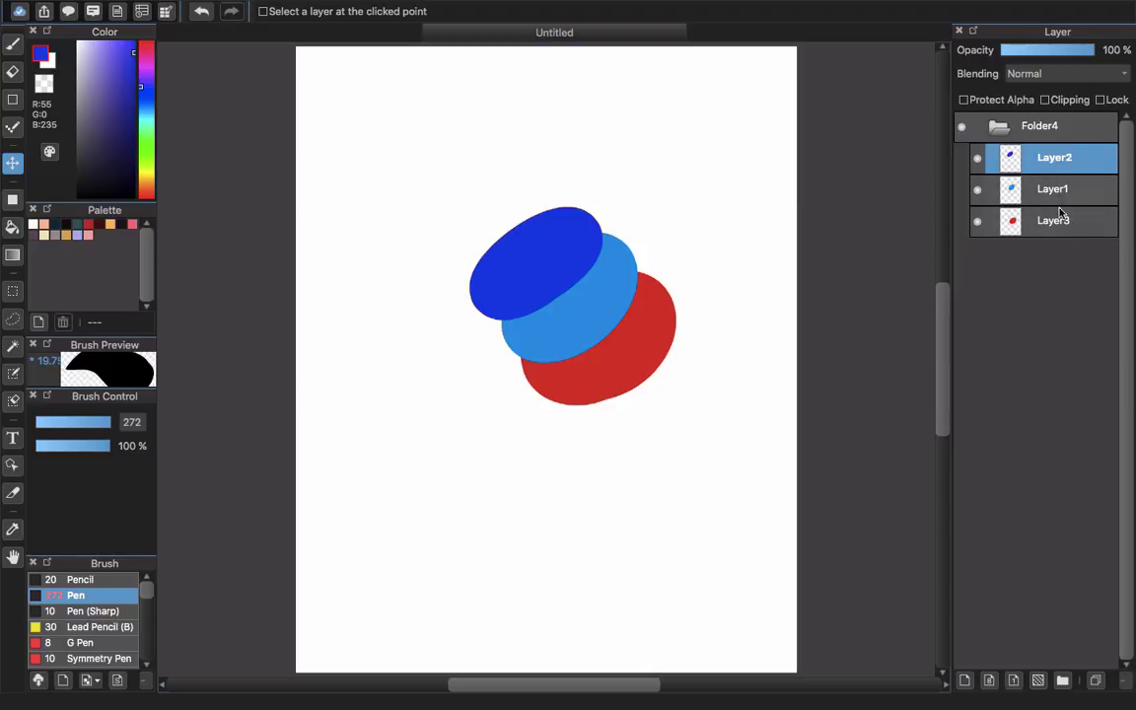
# Merge Layer2 down into Layer1 from the Layer menu
pyautogui.click(1124, 680)
pyautogui.click(1126, 679)
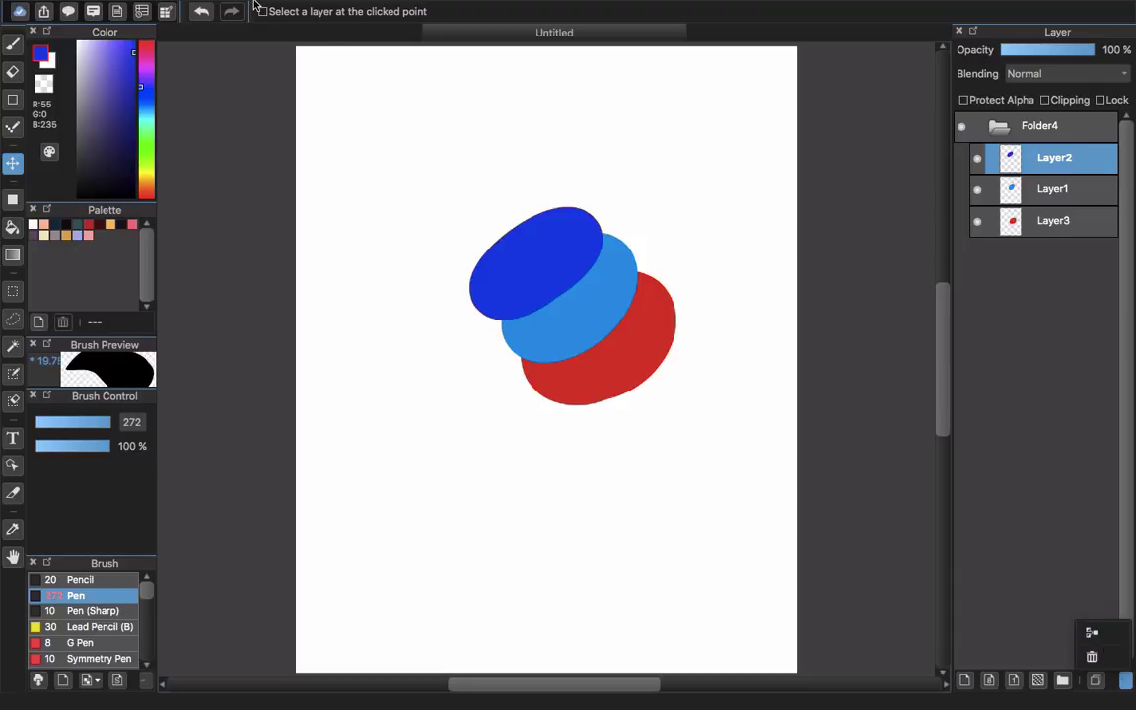
pyautogui.click(243, 8)
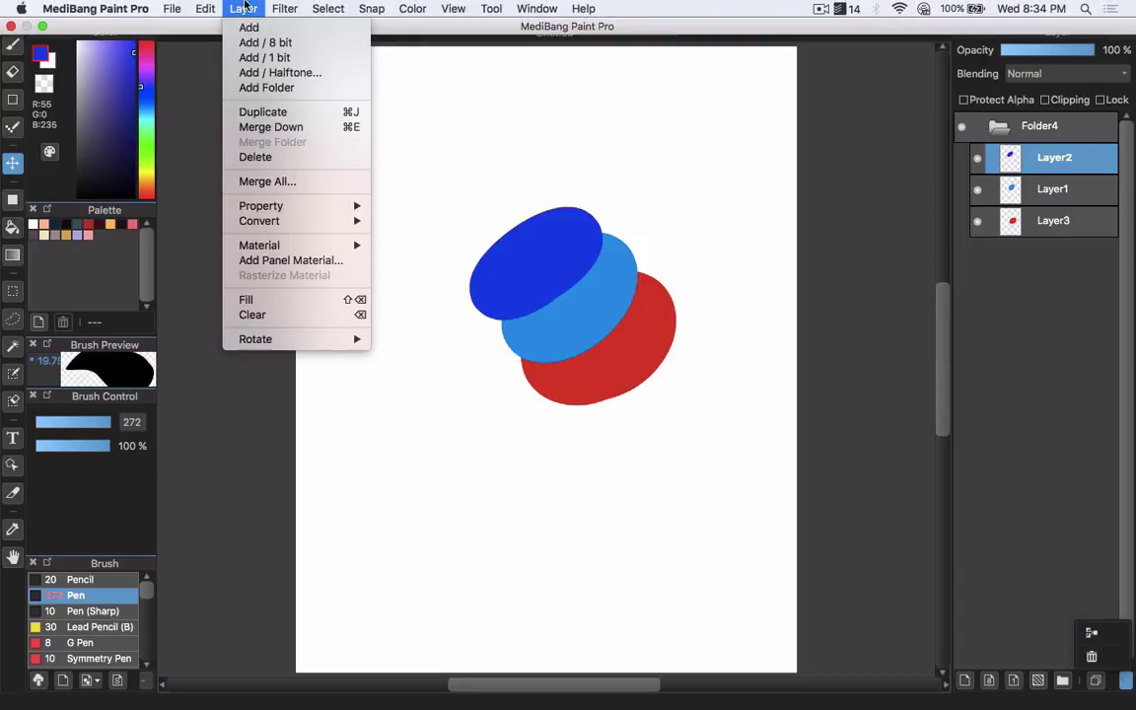
pyautogui.click(310, 132)
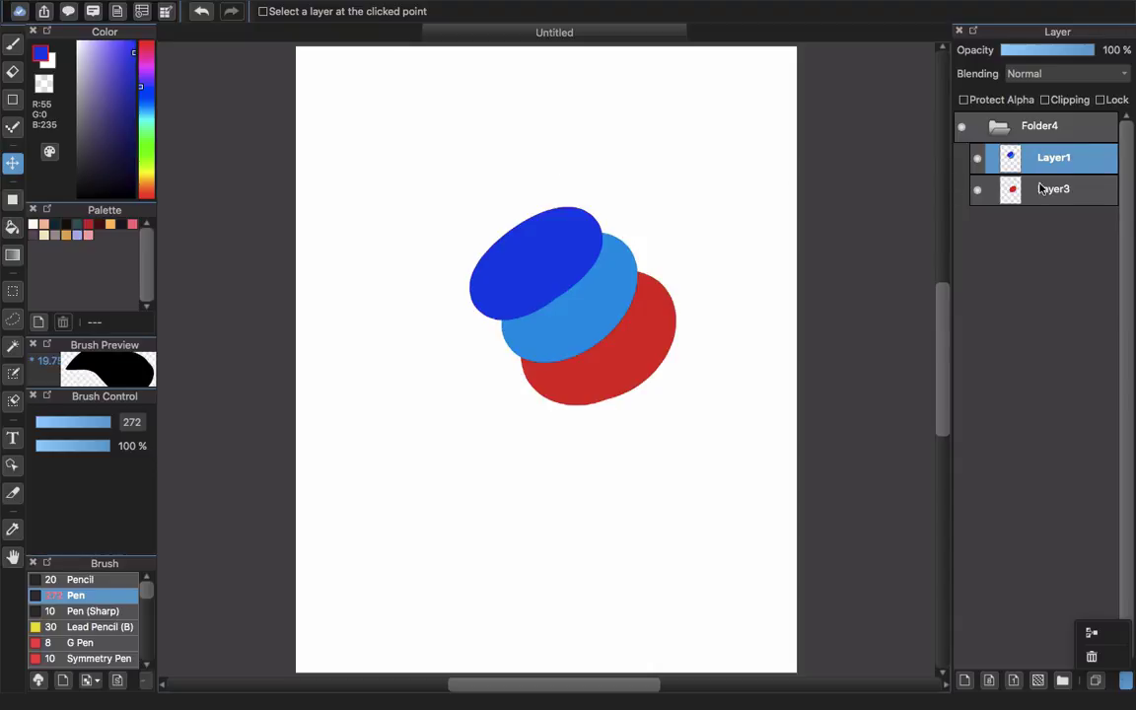
# Merge Folder4 into a single layer
pyautogui.click(998, 130)
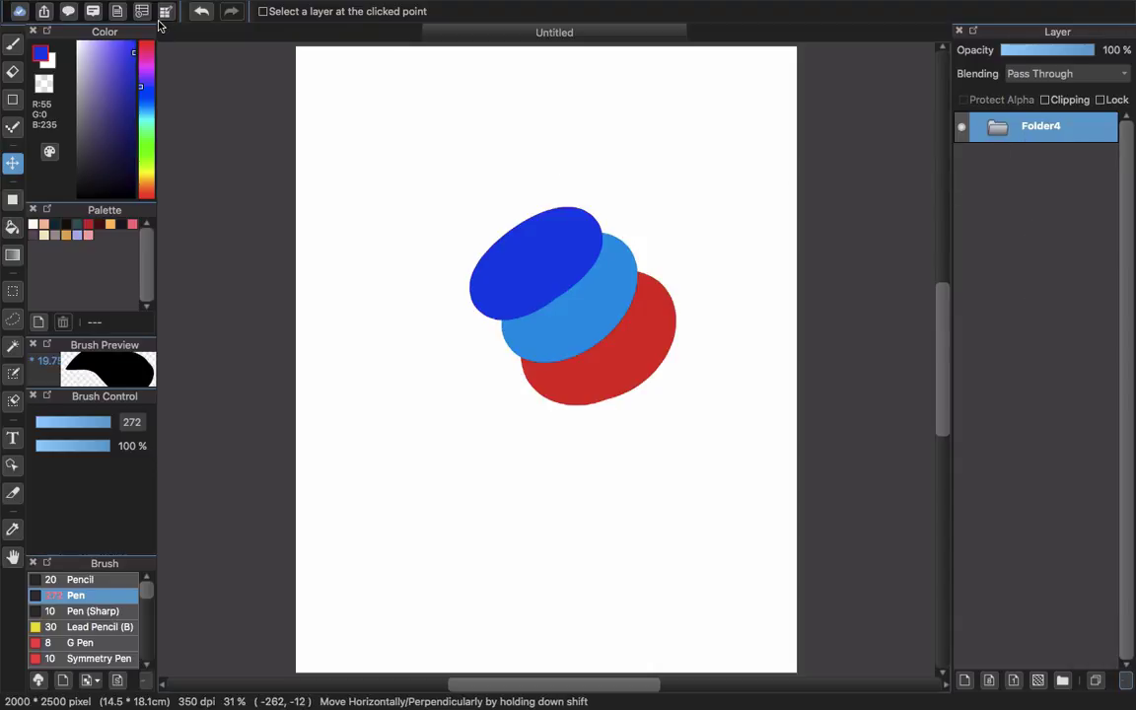
pyautogui.click(204, 9)
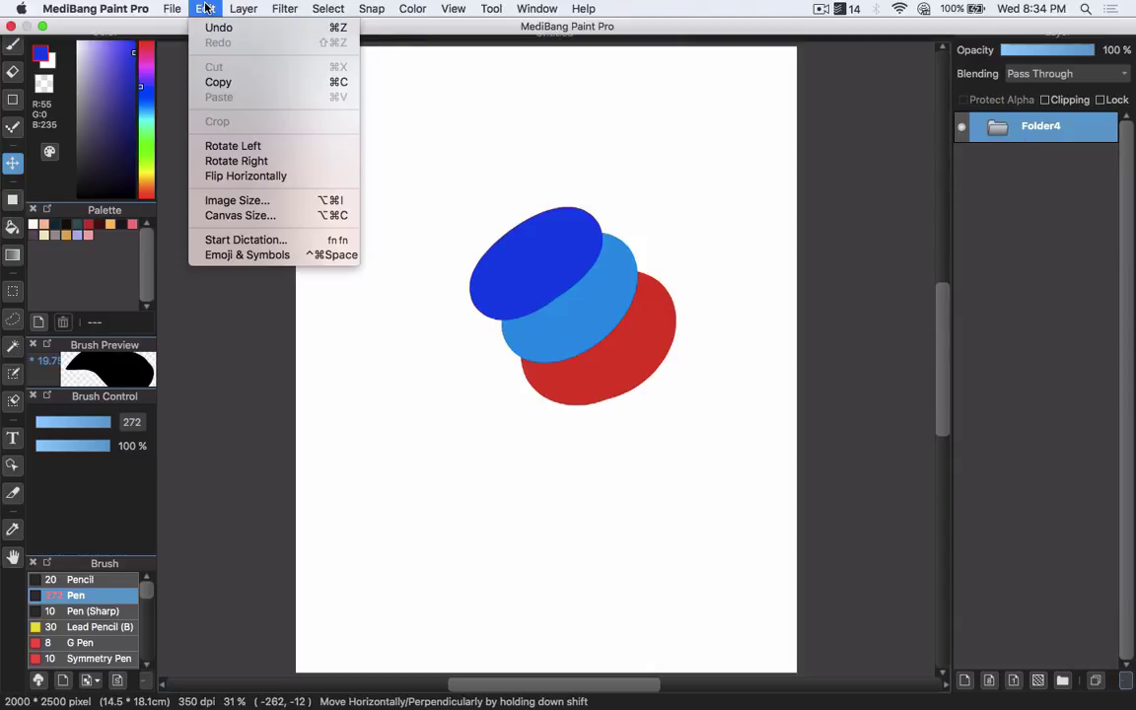
pyautogui.moveTo(242, 13)
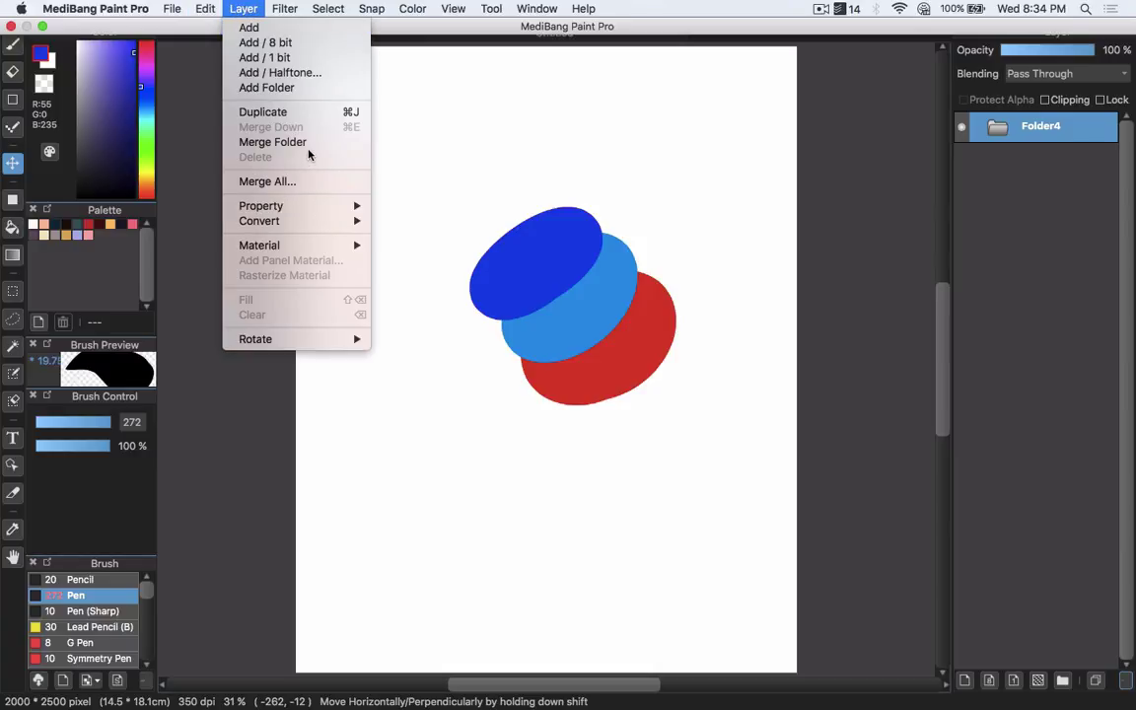
pyautogui.click(266, 142)
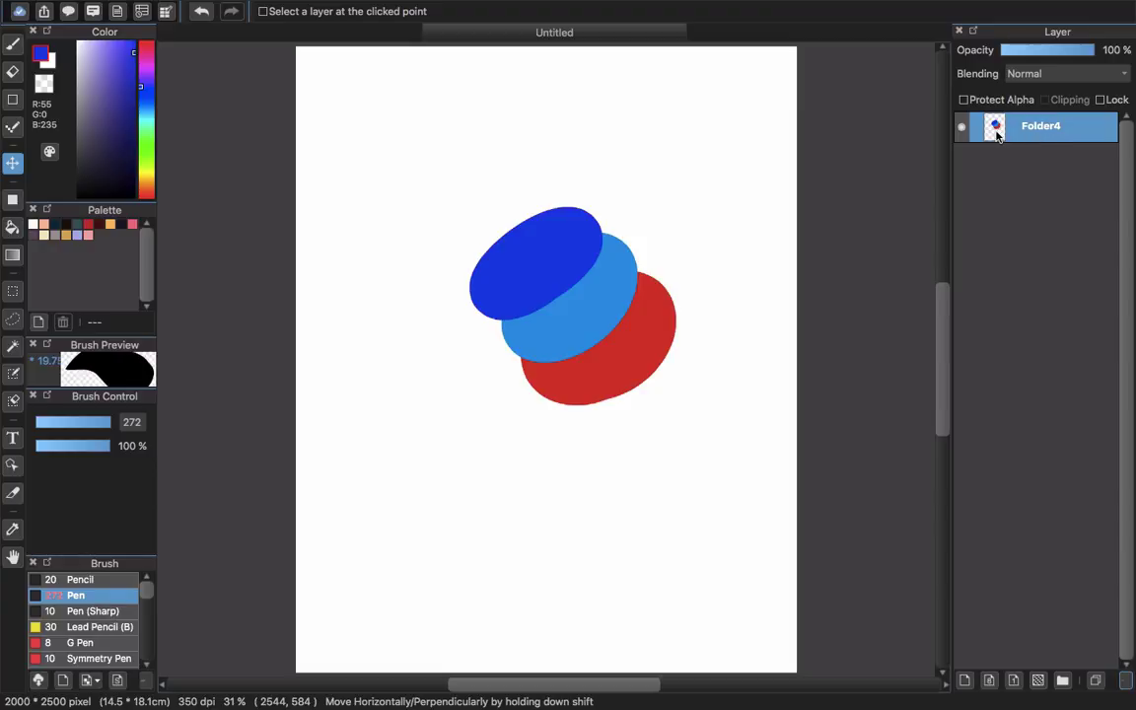
# Drag the merged shapes, then undo the move and the merge and expand Folder4
pyautogui.moveTo(481, 291); pyautogui.dragTo(555, 297)
pyautogui.hotkey('ctrl', 'z')
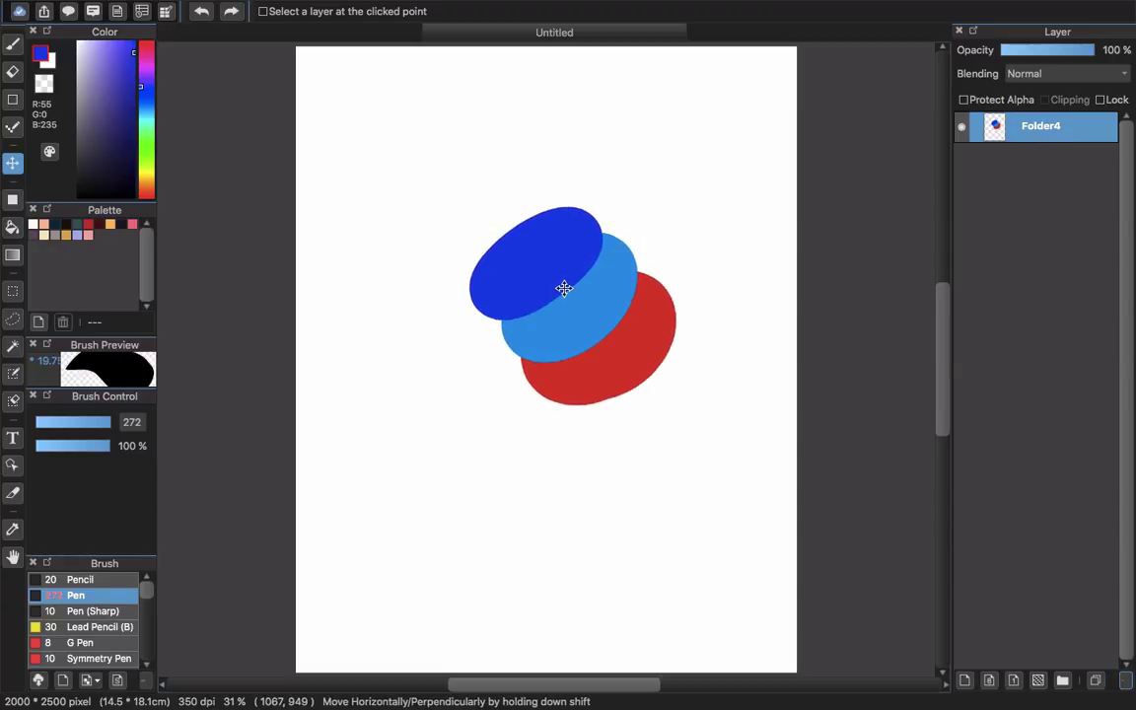
pyautogui.click(551, 340)
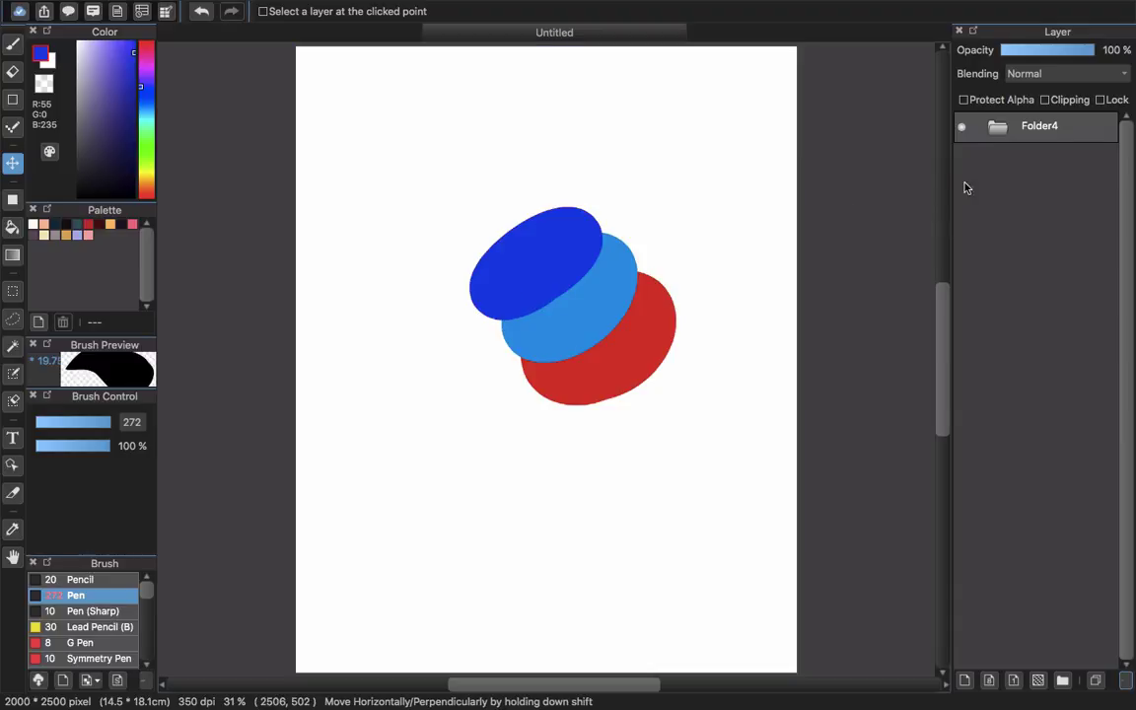
pyautogui.click(998, 127)
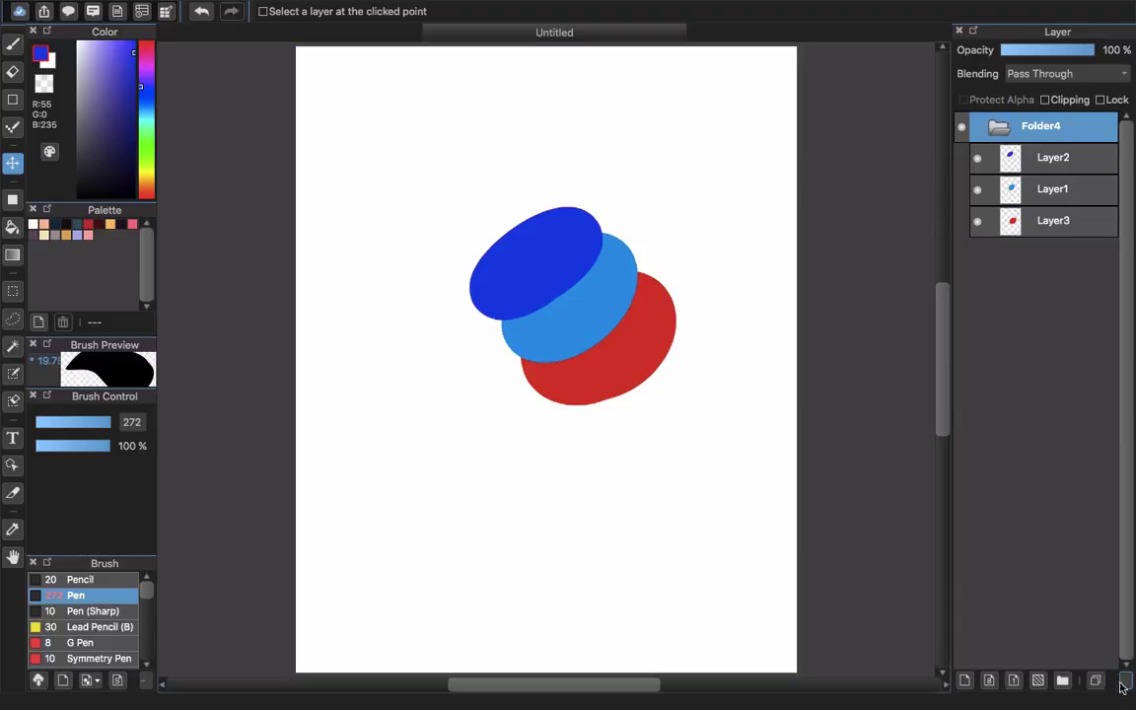
# Delete Layer1 and its light blue ellipse with the Delete Layer button
pyautogui.click(1060, 161)
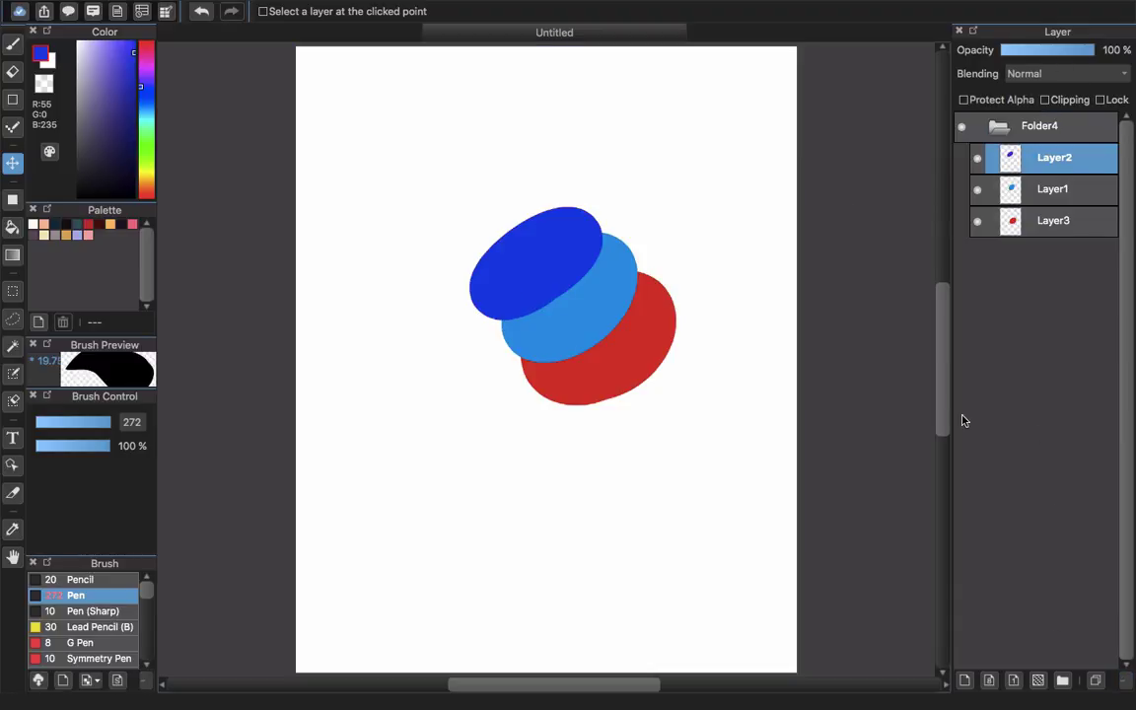
pyautogui.click(1058, 189)
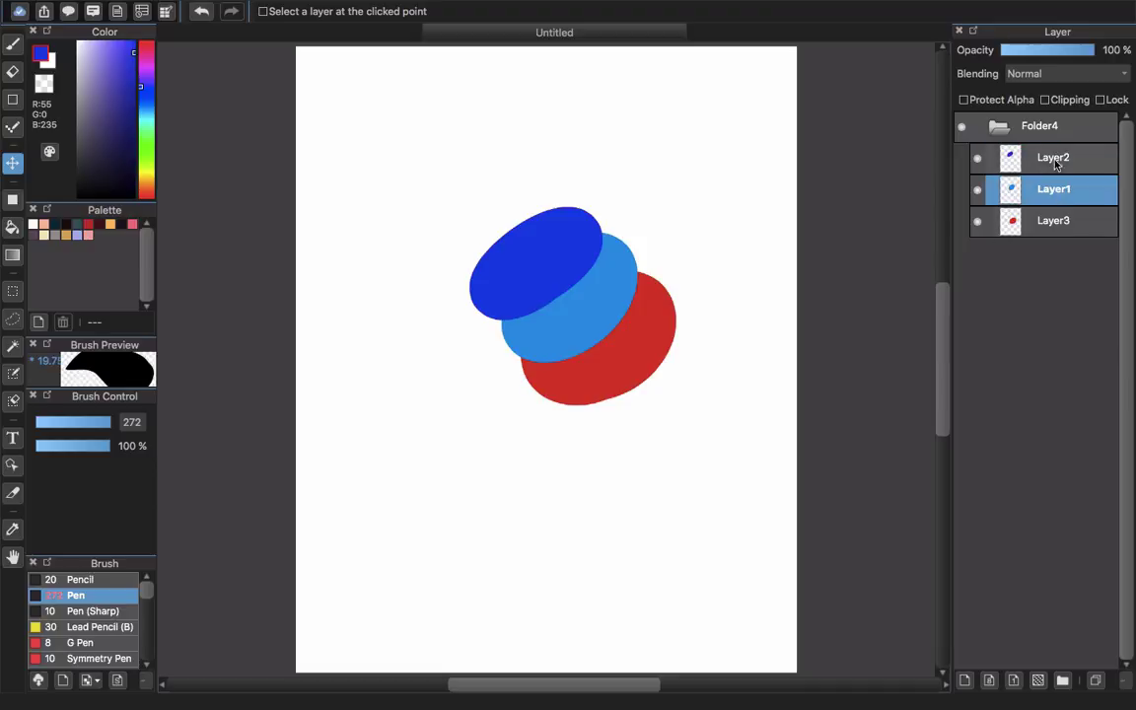
pyautogui.click(1125, 681)
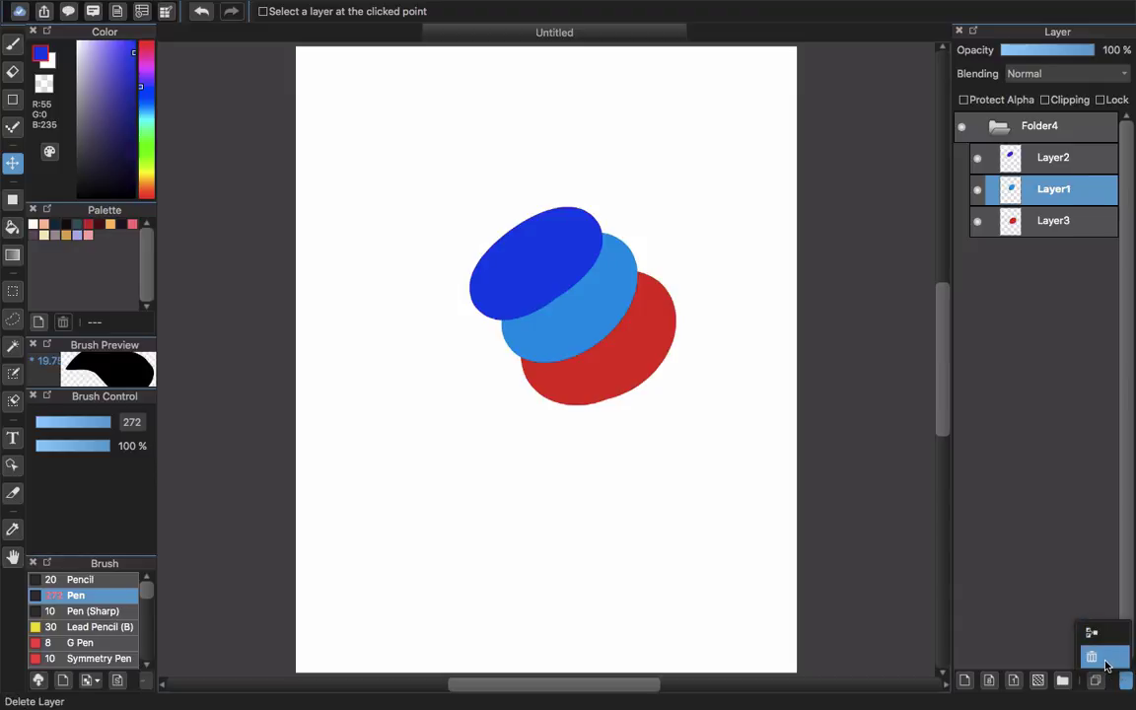
pyautogui.click(1109, 658)
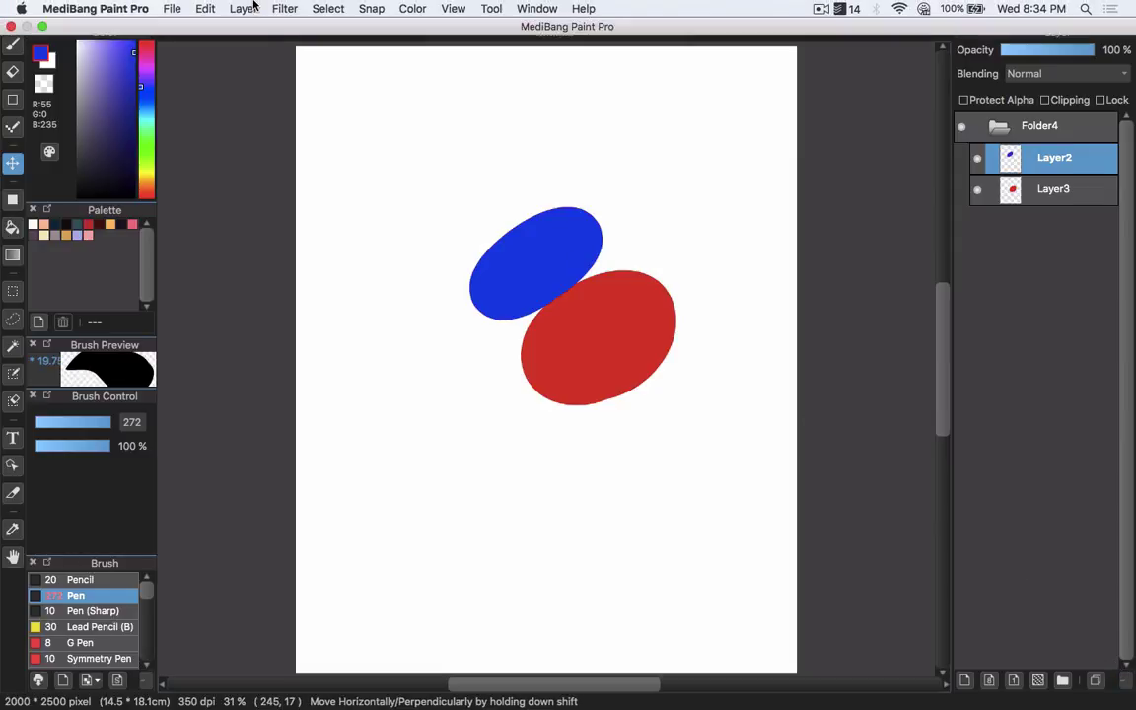
# Delete Layer2 via the Layer menu, then undo both deletions
pyautogui.click(246, 8)
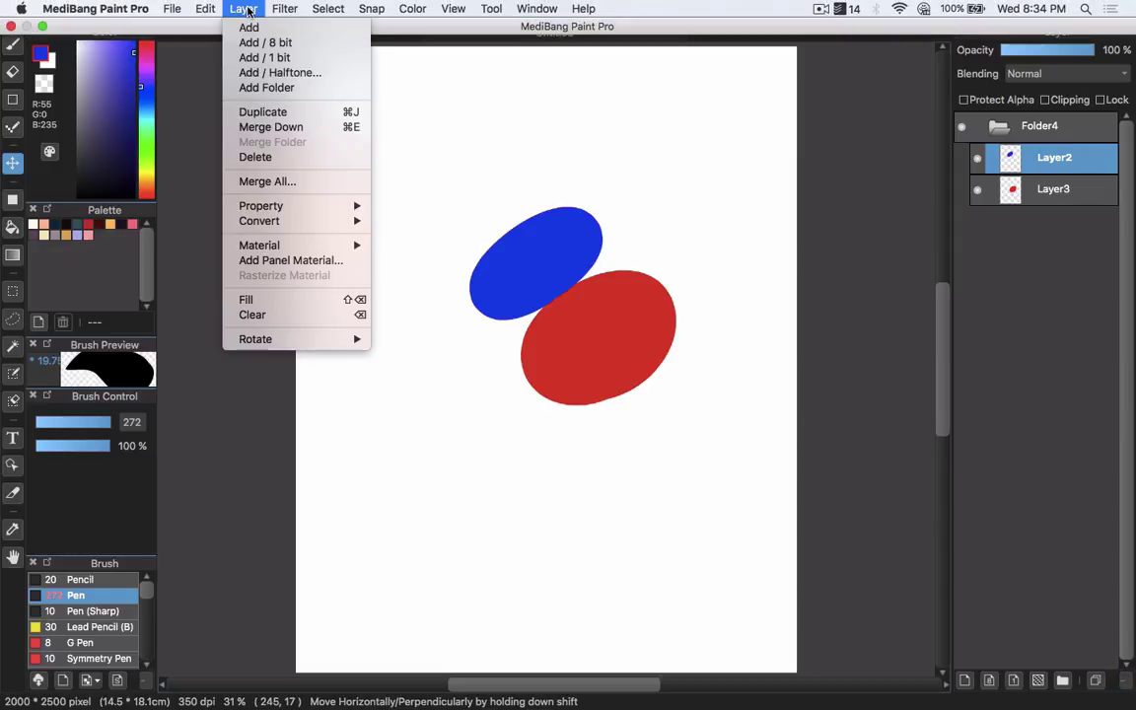
pyautogui.click(262, 162)
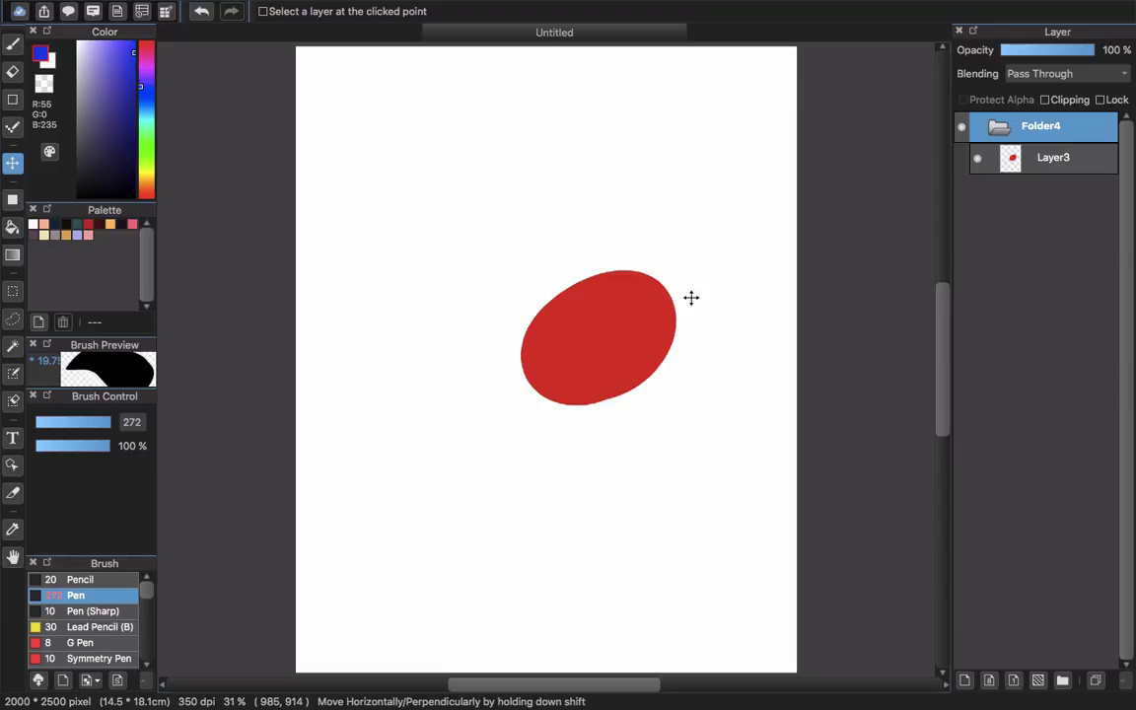
pyautogui.press('super+z')
pyautogui.press('super+z')
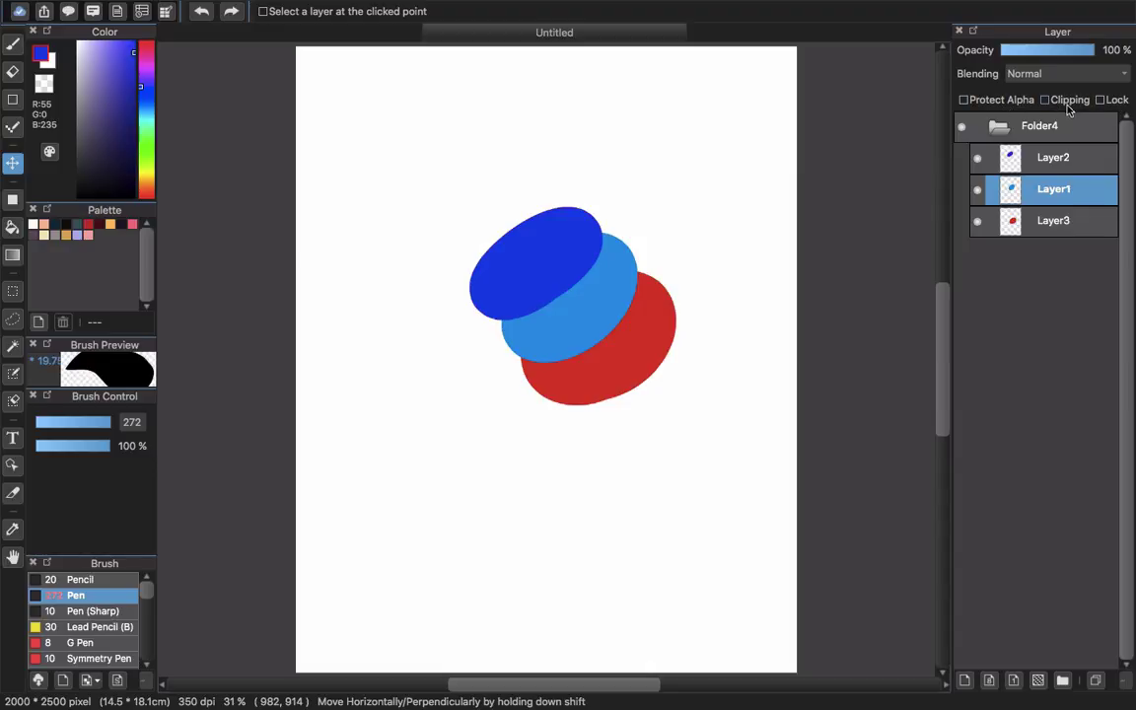
# Hide Layer2 and Layer1 so only the red oval on Layer3 is visible
pyautogui.click(1069, 160)
pyautogui.doubleClick(1065, 222)
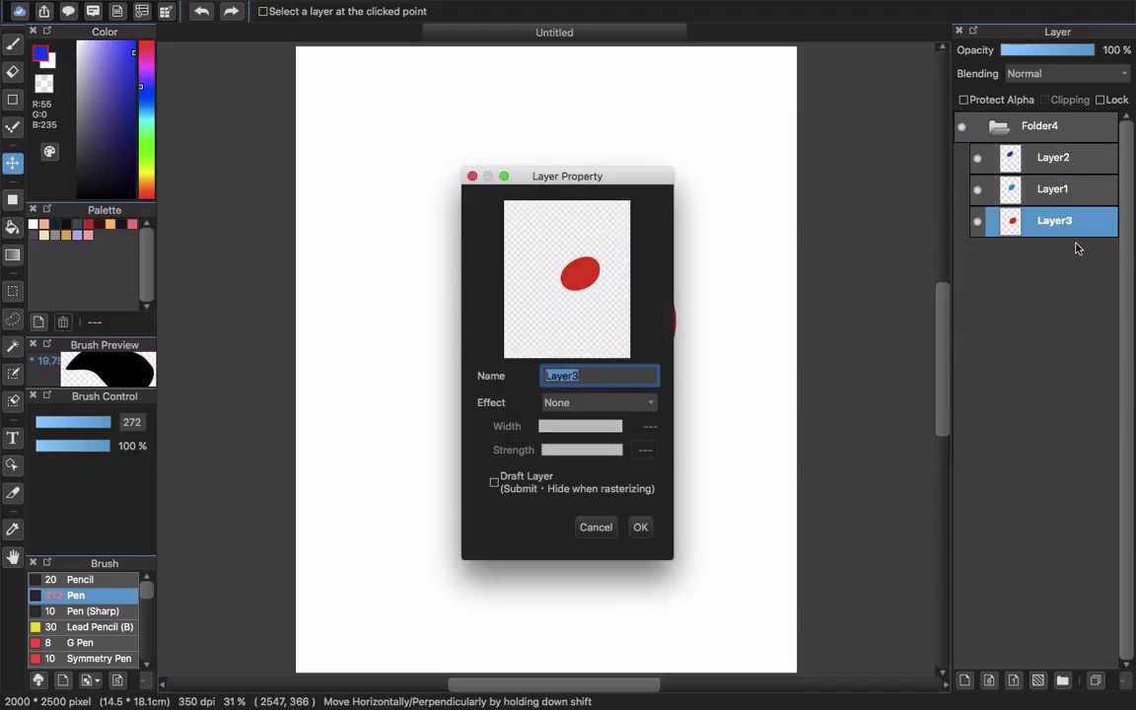
pyautogui.click(606, 530)
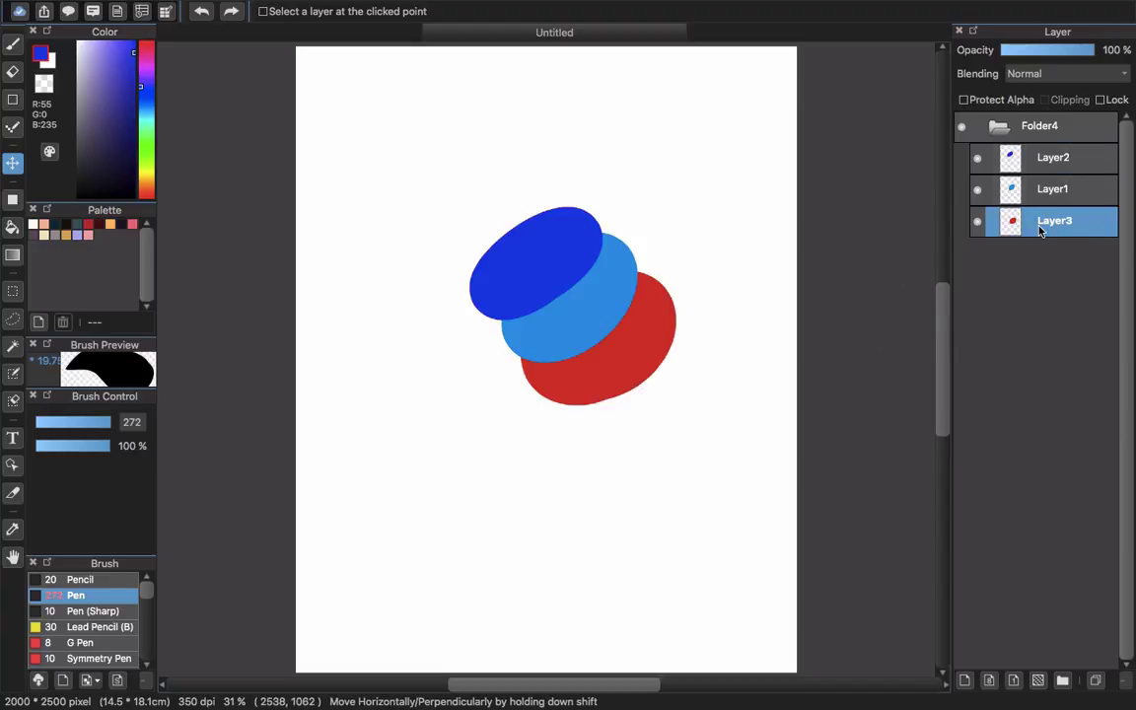
pyautogui.click(980, 158)
pyautogui.click(979, 188)
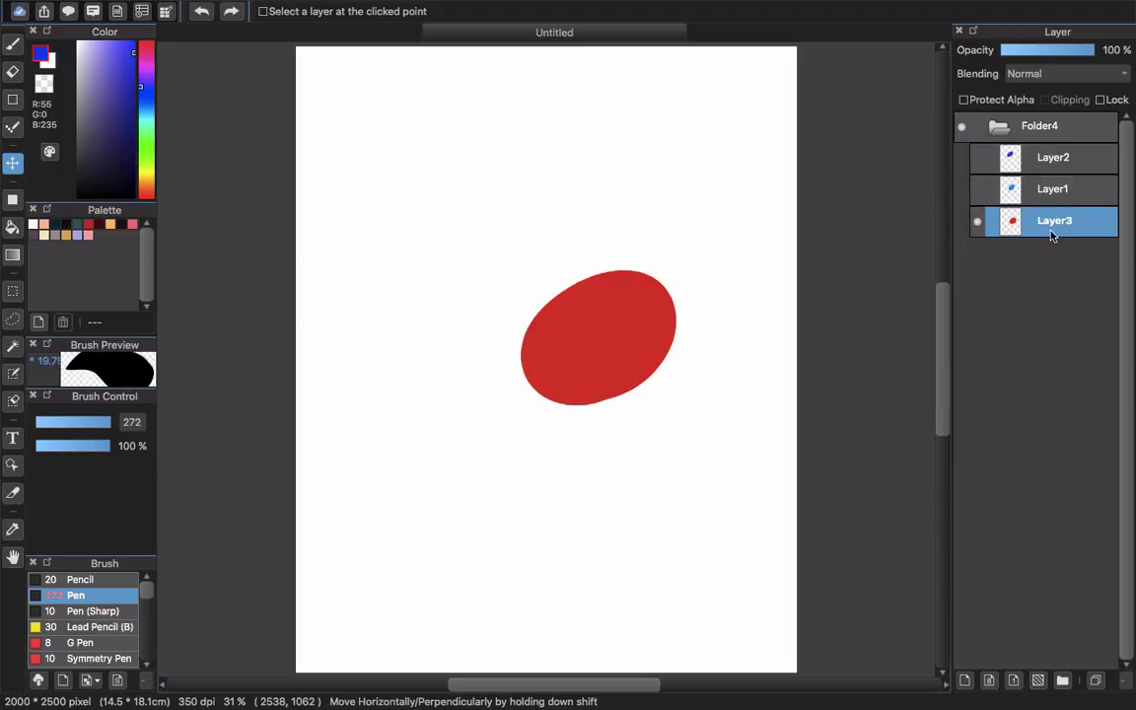
# Turn on Protect Alpha for Layer3 and try bright blue pen strokes, undoing them
pyautogui.click(1009, 101)
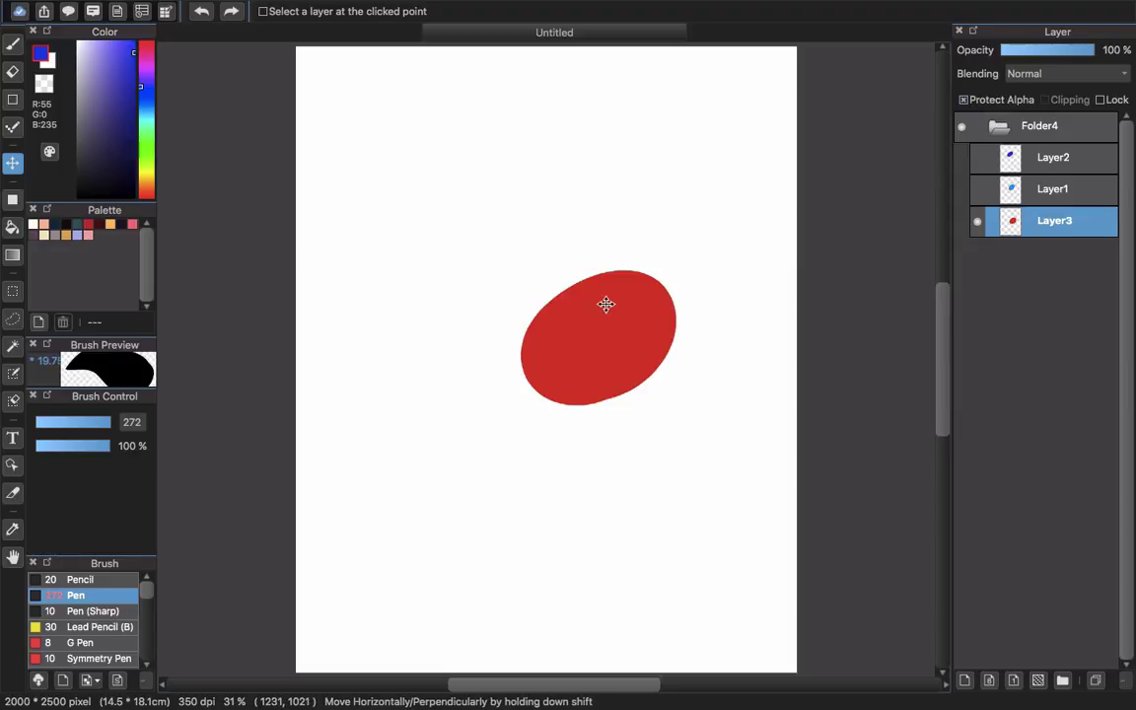
pyautogui.press('b')
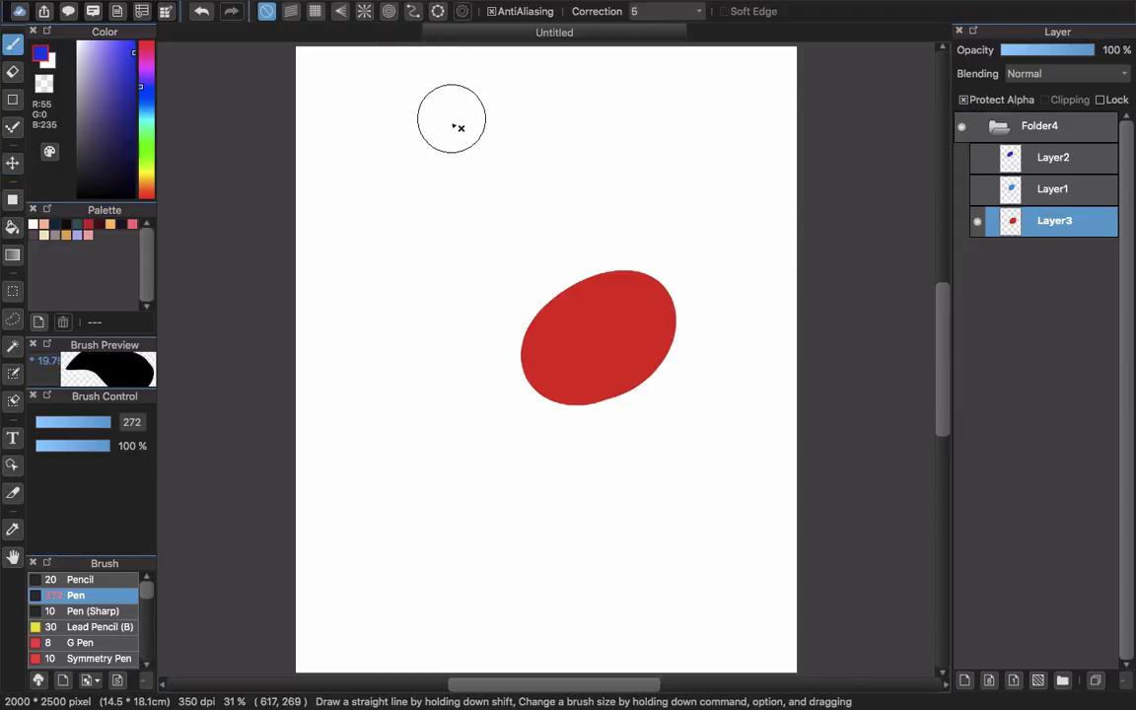
pyautogui.click(131, 42)
pyautogui.moveTo(624, 222)
pyautogui.mouseDown()
pyautogui.moveTo(597, 465)
pyautogui.moveTo(624, 219)
pyautogui.moveTo(573, 359)
pyautogui.moveTo(593, 223)
pyautogui.moveTo(520, 399)
pyautogui.mouseUp()
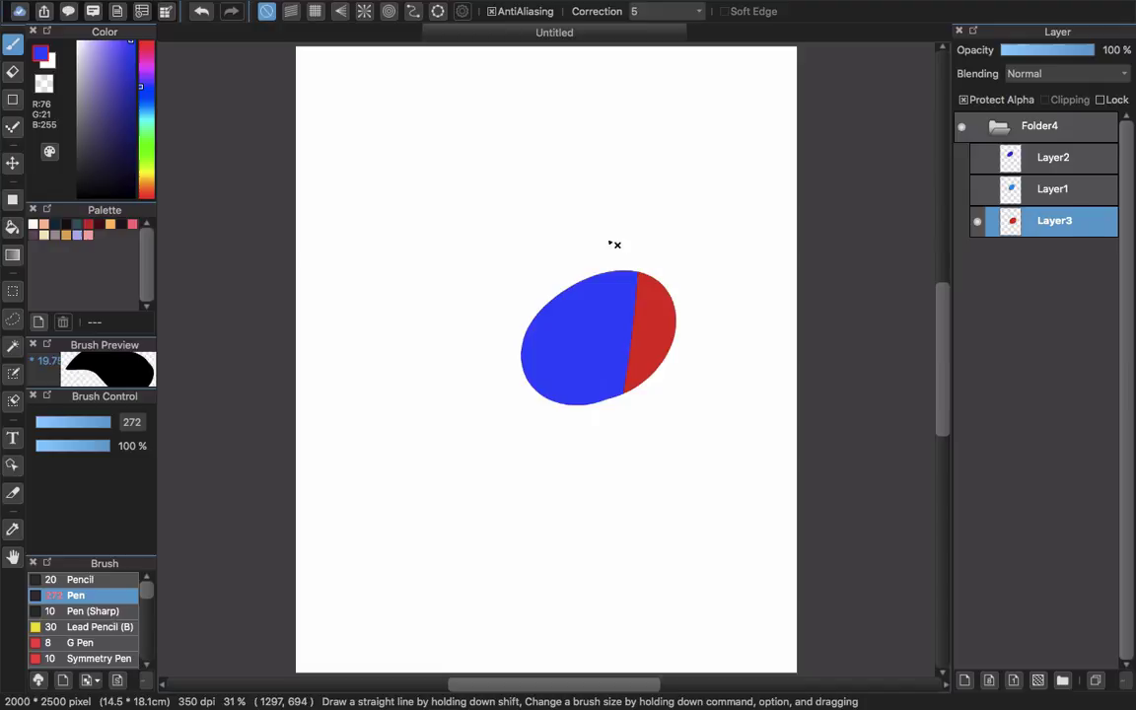
pyautogui.moveTo(628, 312); pyautogui.dragTo(677, 287)
pyautogui.press('super+z')
pyautogui.press('super+z')
pyautogui.press('super+z')
pyautogui.moveTo(596, 254); pyautogui.dragTo(629, 246)
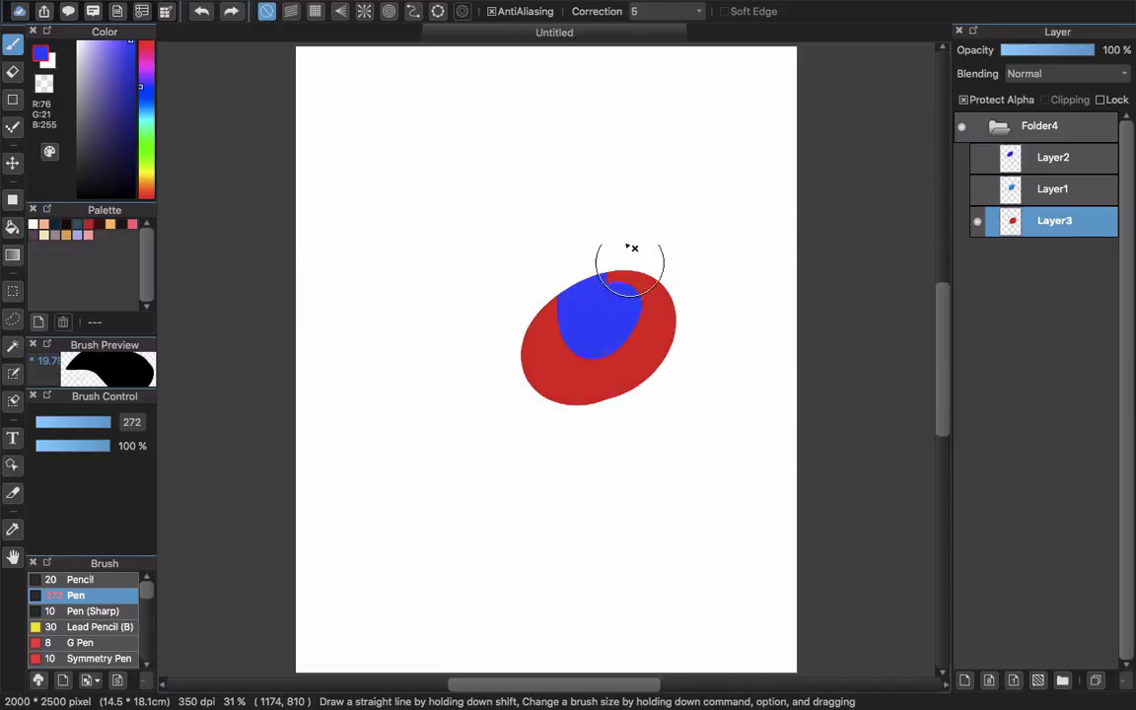
pyautogui.press('super+z')
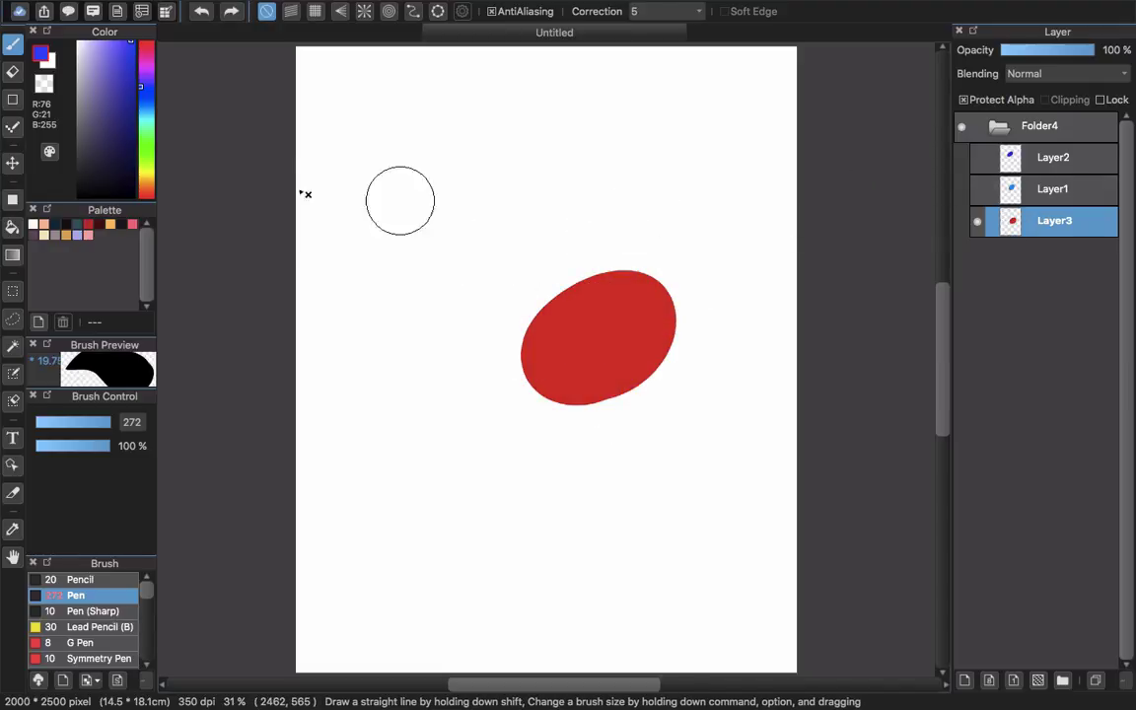
# Paint muted dark blue over the ellipse's upper part, then turn Protect Alpha off
pyautogui.click(135, 63)
pyautogui.moveTo(135, 64)
pyautogui.mouseDown()
pyautogui.moveTo(115, 85)
pyautogui.moveTo(120, 108)
pyautogui.mouseUp()
pyautogui.moveTo(590, 285)
pyautogui.mouseDown()
pyautogui.moveTo(611, 330)
pyautogui.moveTo(616, 299)
pyautogui.moveTo(649, 310)
pyautogui.mouseUp()
pyautogui.click(1016, 99)
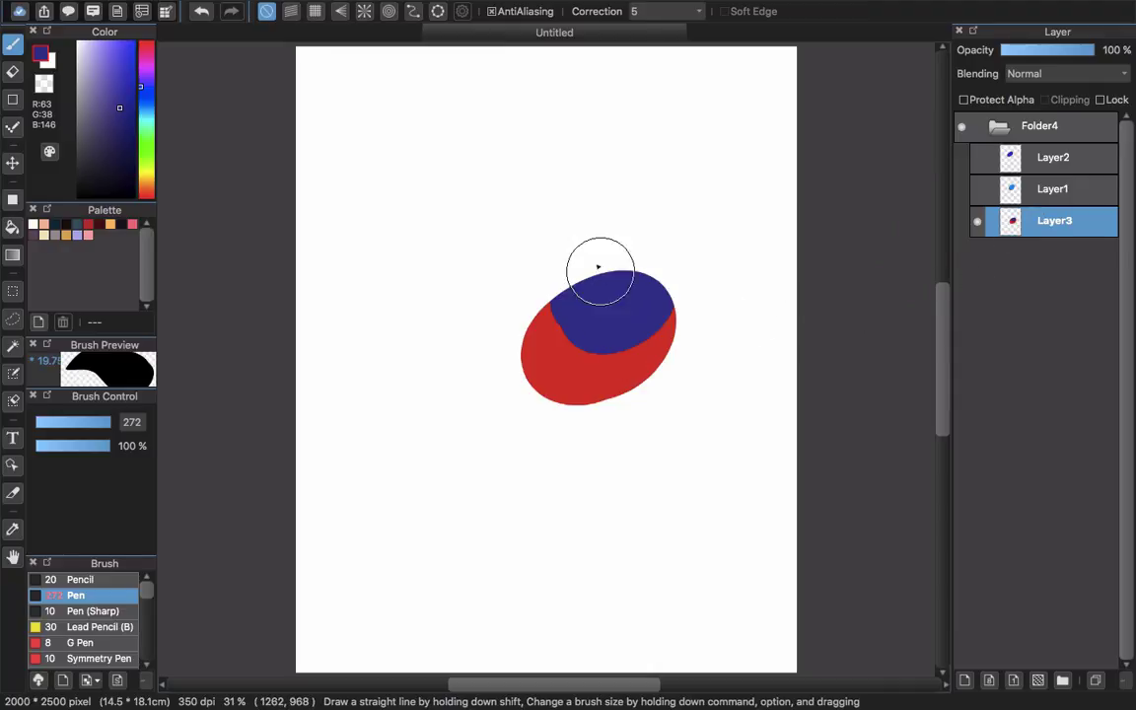
# Add Layer5 clipped to Layer3 and paint light purple over the ellipse's left side
pyautogui.click(1002, 100)
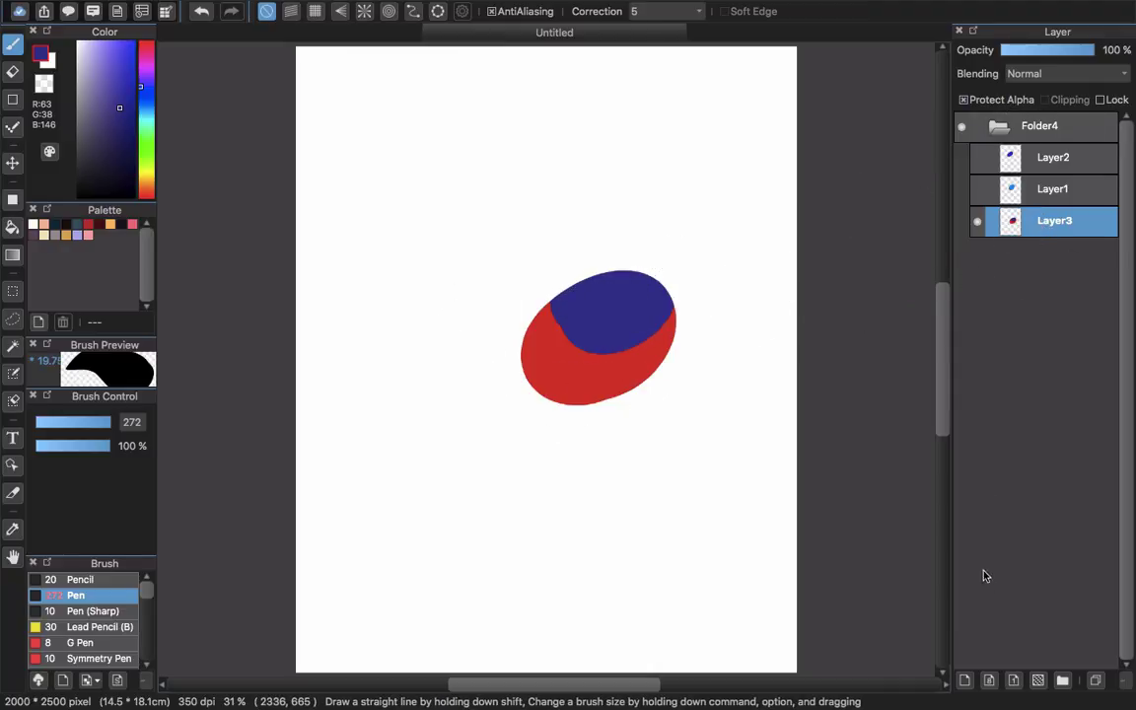
pyautogui.press('super+z')
pyautogui.press('super+shift+n')
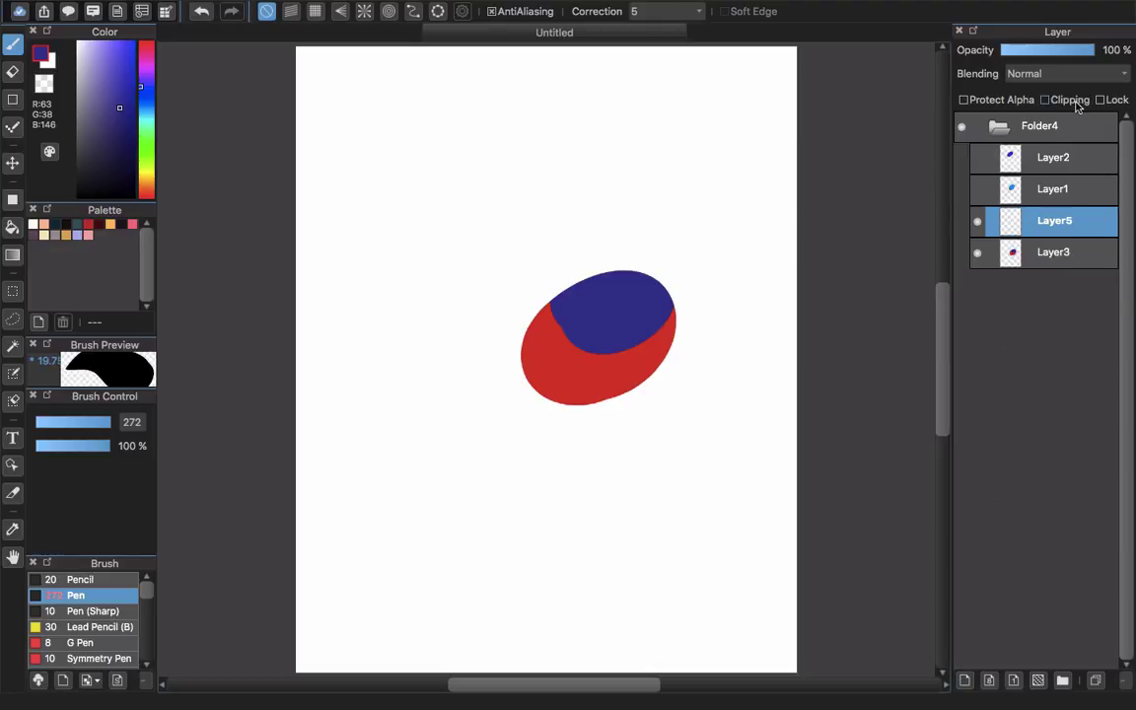
pyautogui.click(1075, 101)
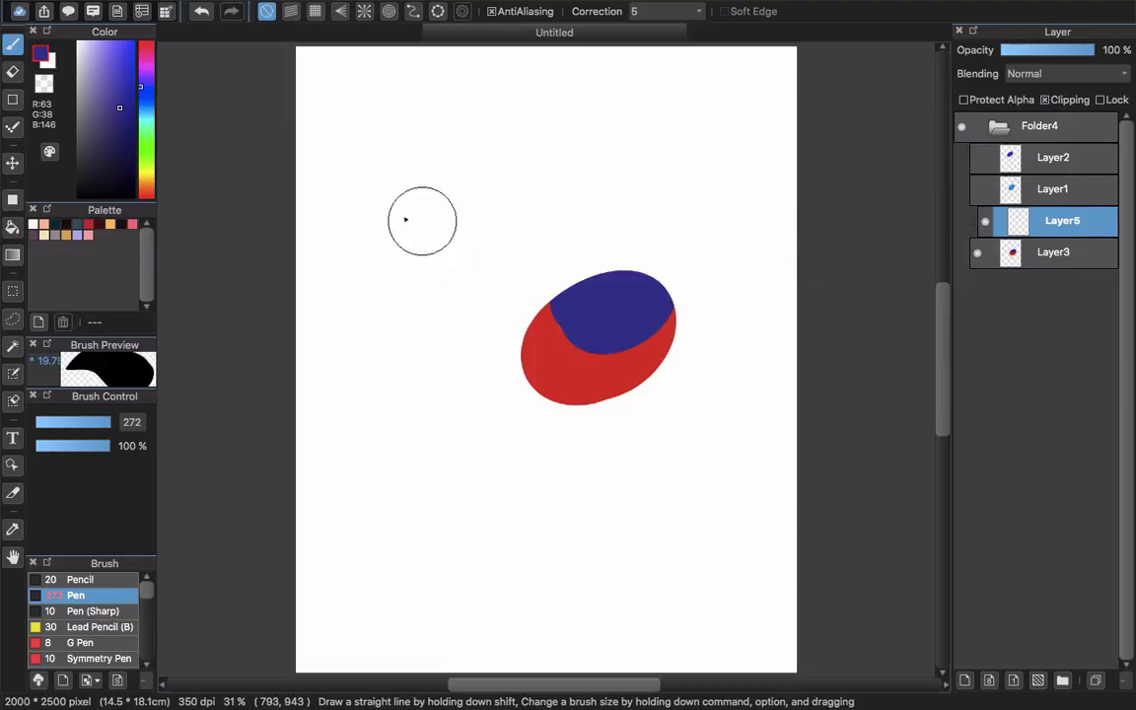
pyautogui.moveTo(94, 50); pyautogui.dragTo(109, 41)
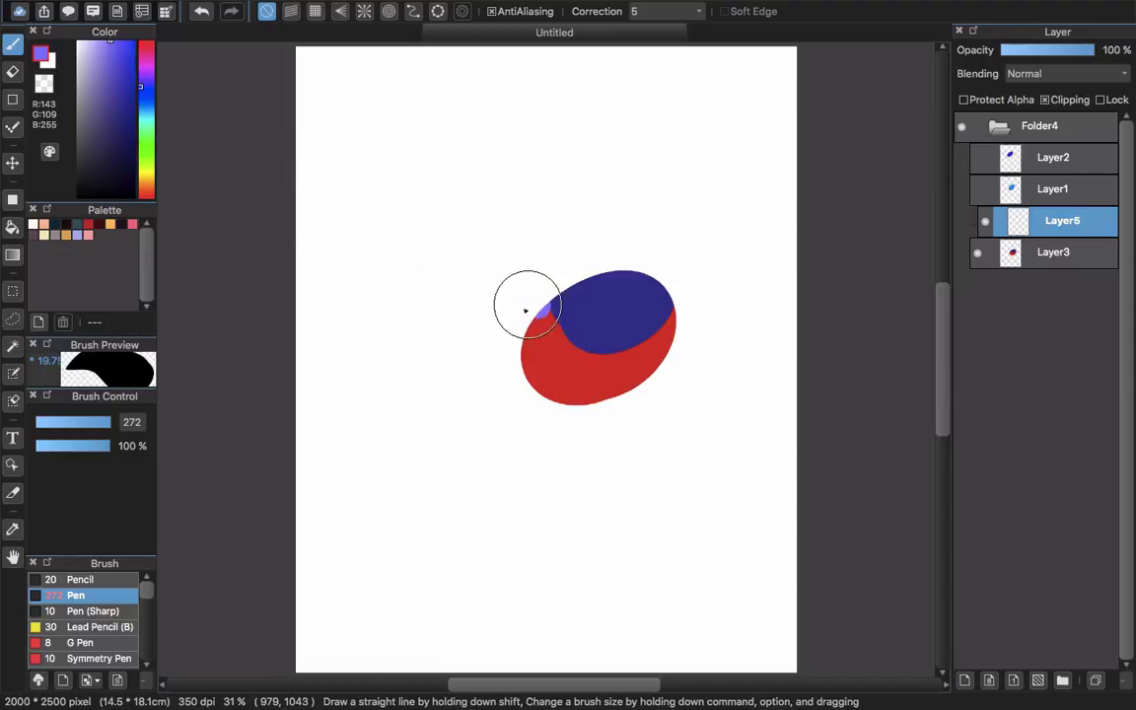
pyautogui.moveTo(524, 310)
pyautogui.mouseDown()
pyautogui.moveTo(586, 301)
pyautogui.moveTo(562, 353)
pyautogui.moveTo(588, 317)
pyautogui.mouseUp()
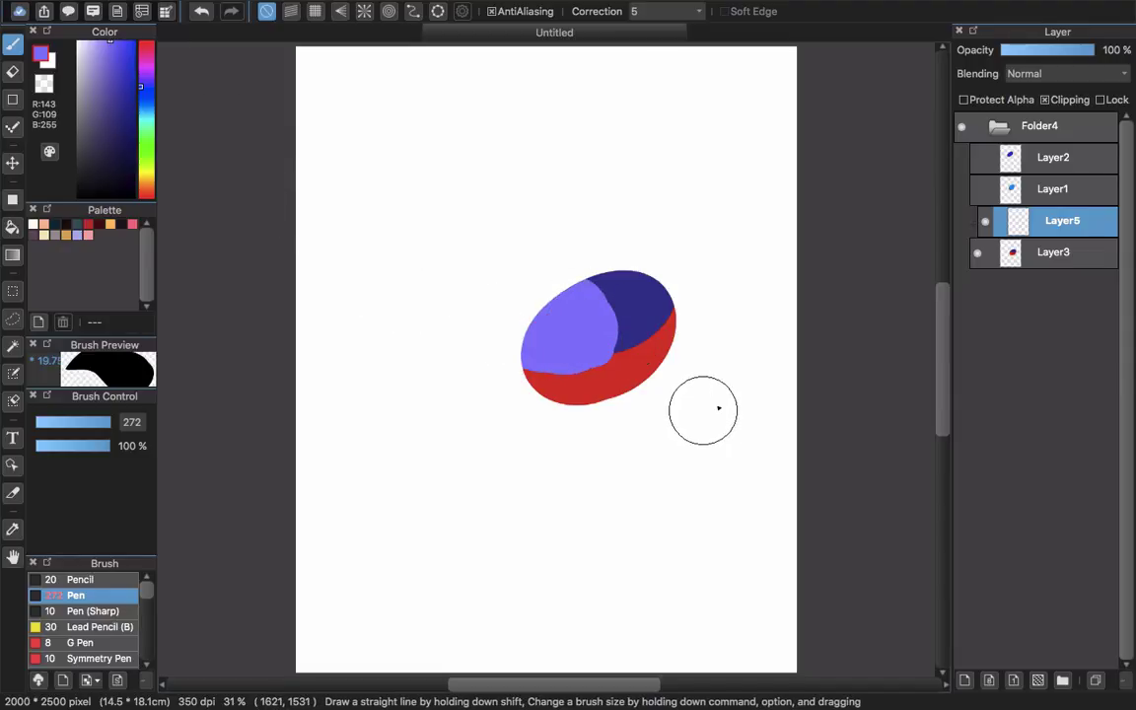
# Switch back and forth between Layer3 and Layer5 to compare the clipped purple patch
pyautogui.click(1073, 254)
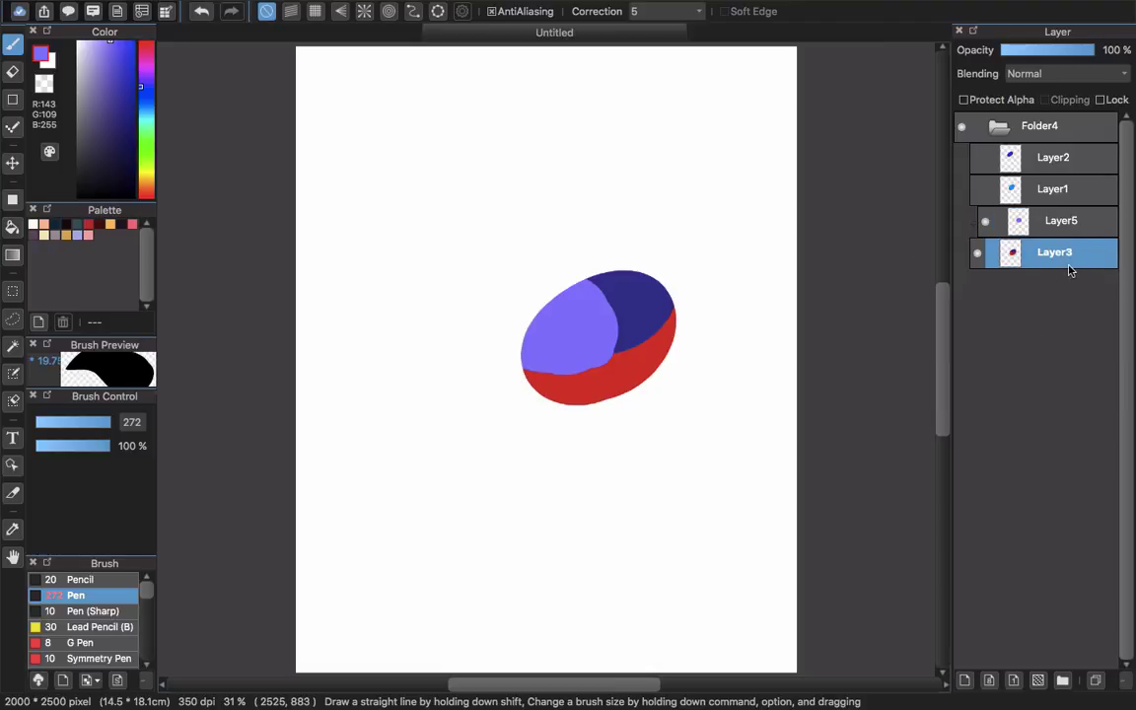
pyautogui.click(1066, 223)
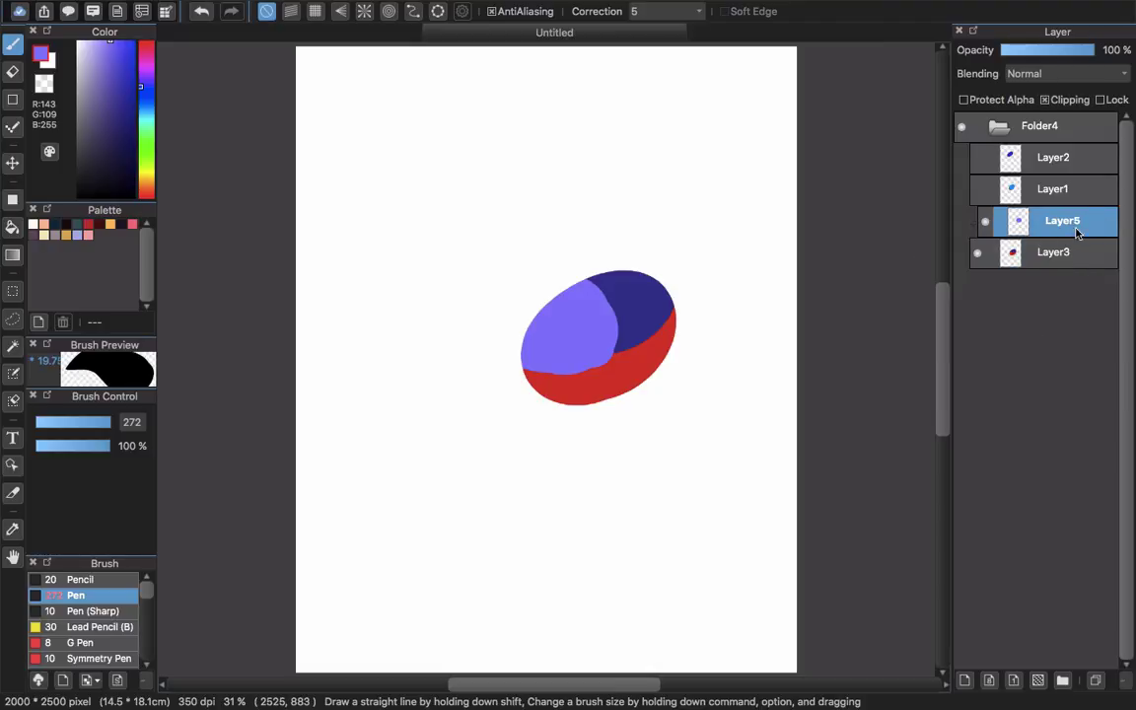
pyautogui.click(1055, 257)
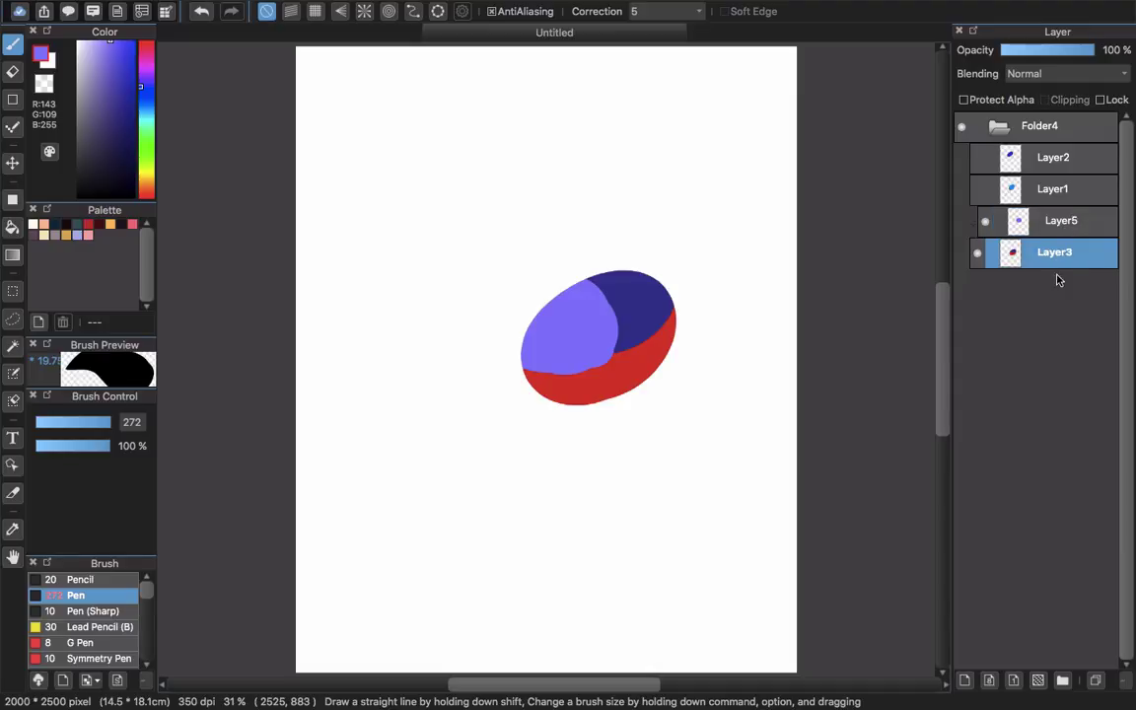
pyautogui.click(1075, 228)
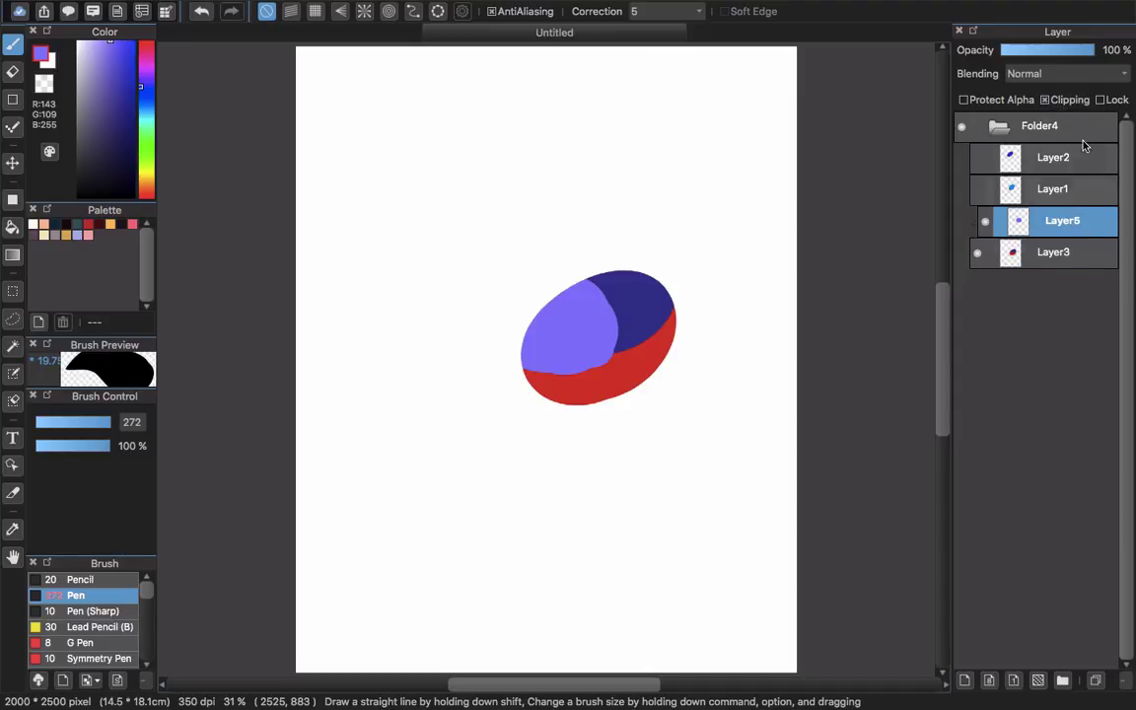
pyautogui.click(1037, 258)
pyautogui.click(1046, 223)
pyautogui.click(1050, 251)
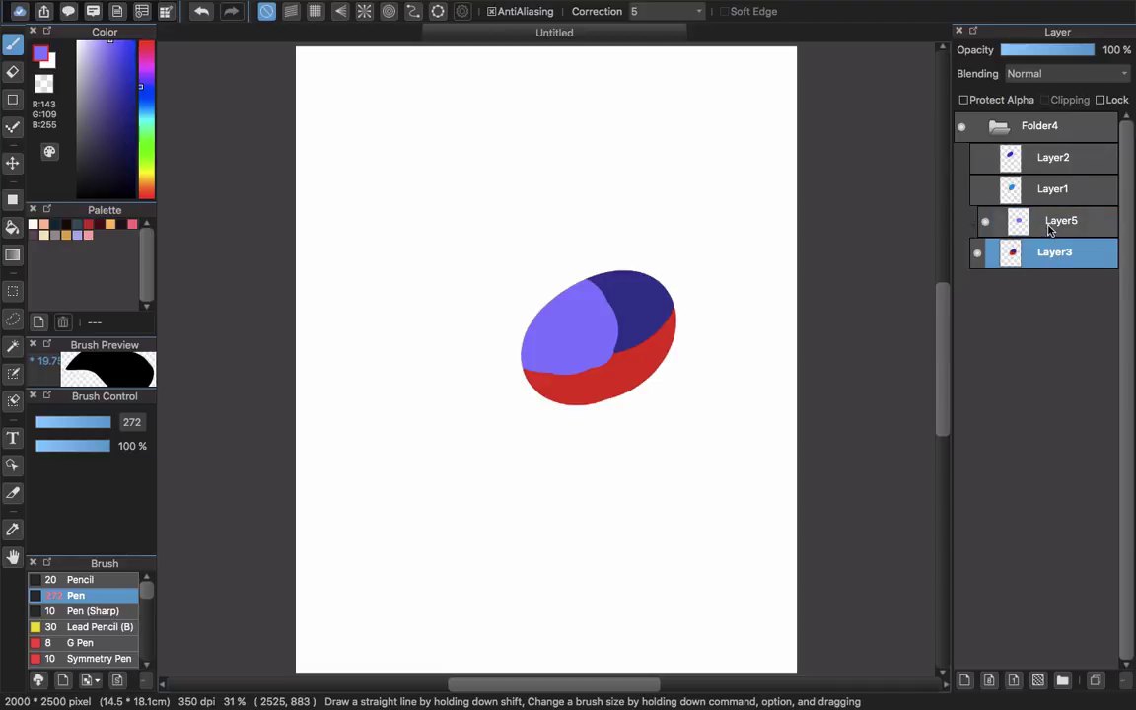
pyautogui.click(1050, 227)
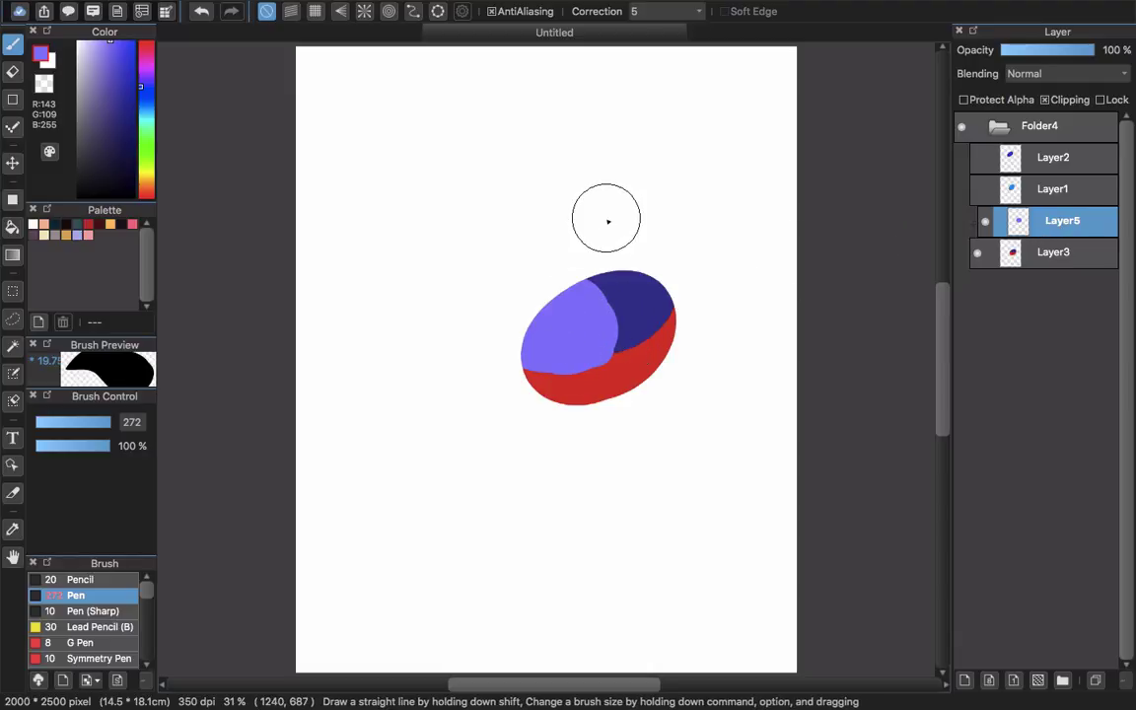
# Select Layer3, tick Lock to protect the red ellipse, and switch to the Move tool
pyautogui.click(1080, 256)
pyautogui.click(1101, 100)
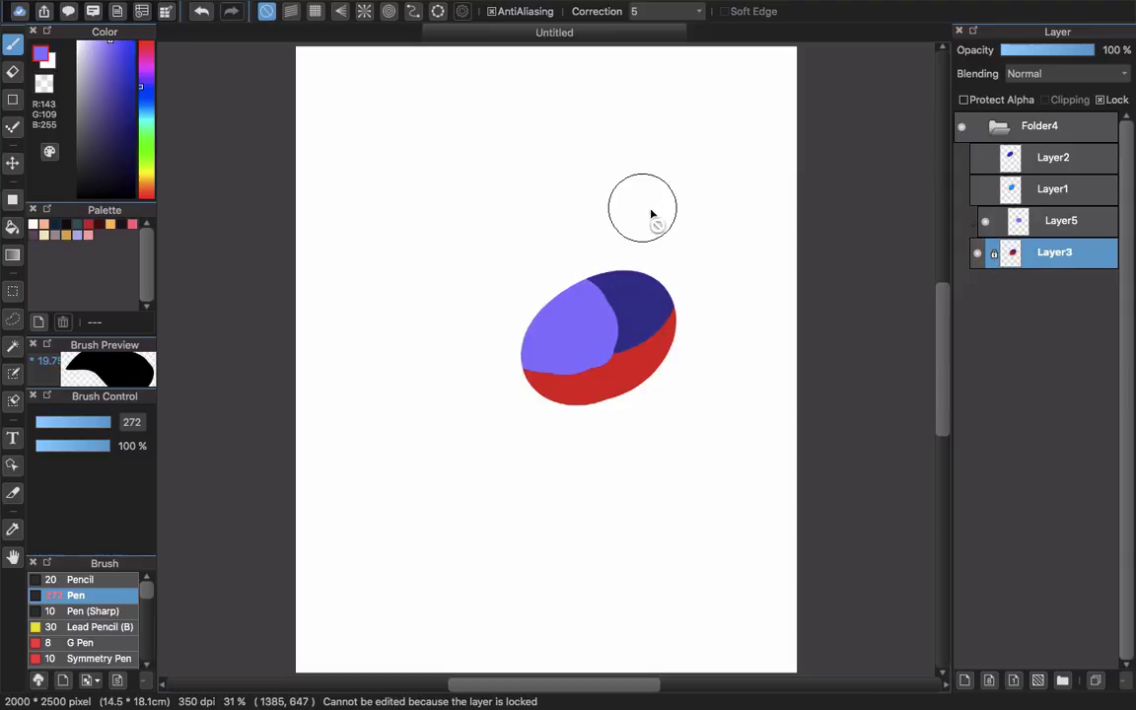
pyautogui.press('v')
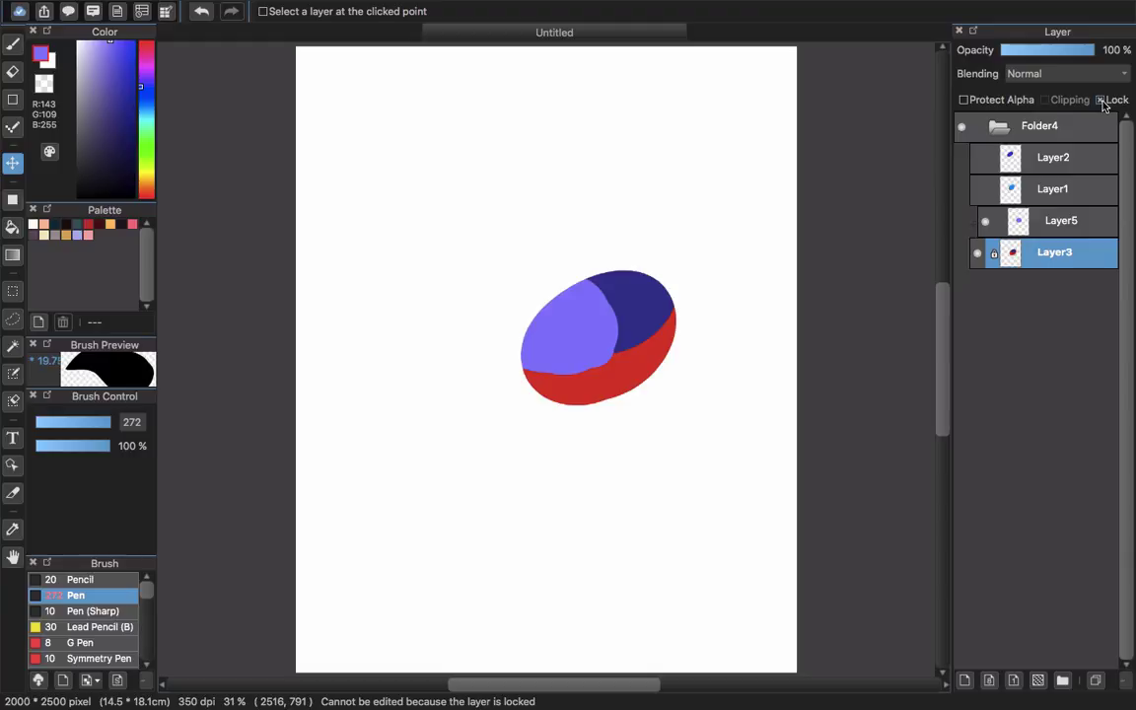
# Inspect Layer5's properties and blending mode list without changing anything
pyautogui.click(1026, 221)
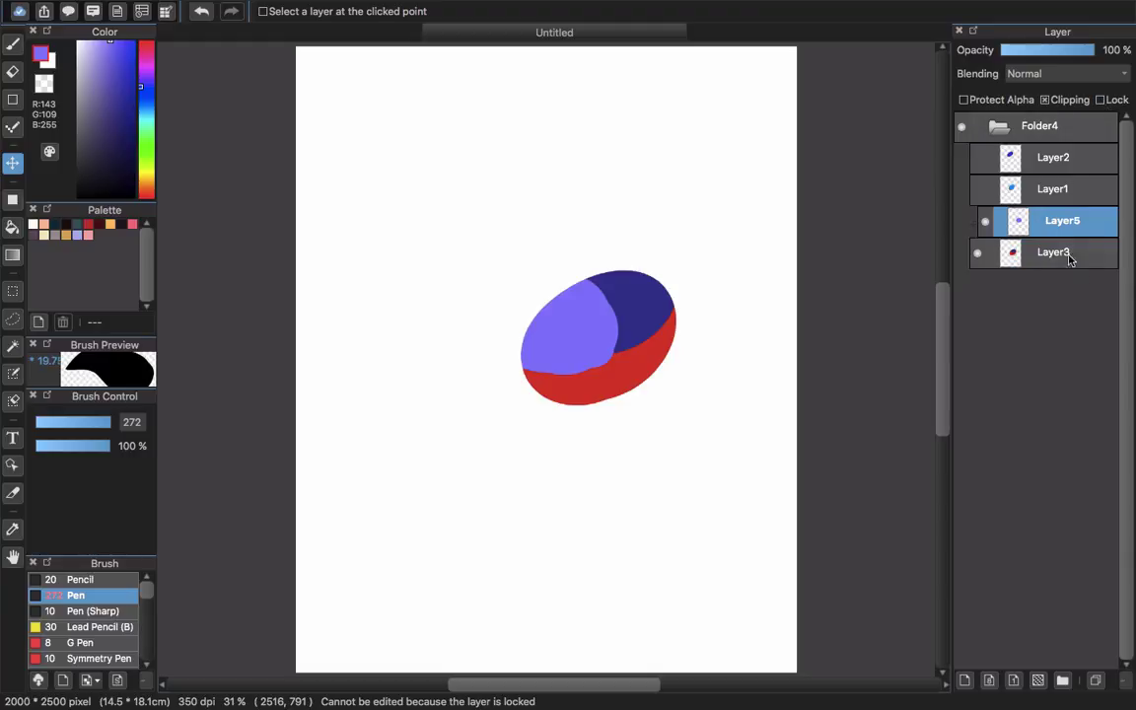
pyautogui.click(1004, 134)
pyautogui.click(998, 127)
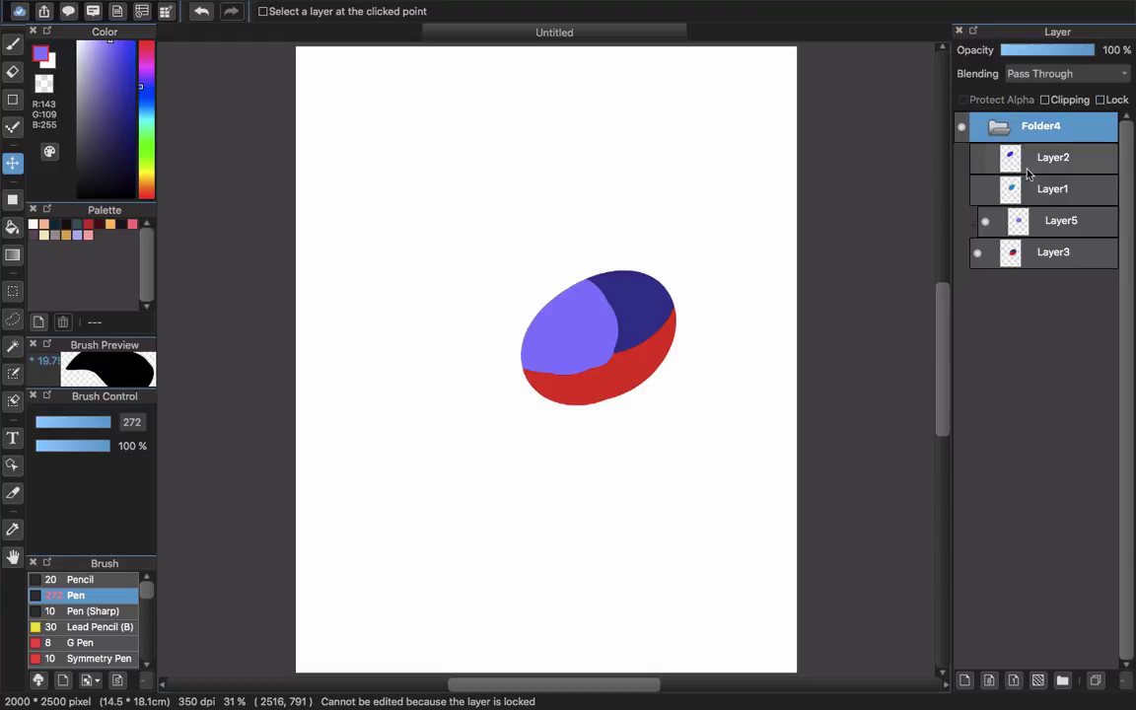
pyautogui.doubleClick(1053, 221)
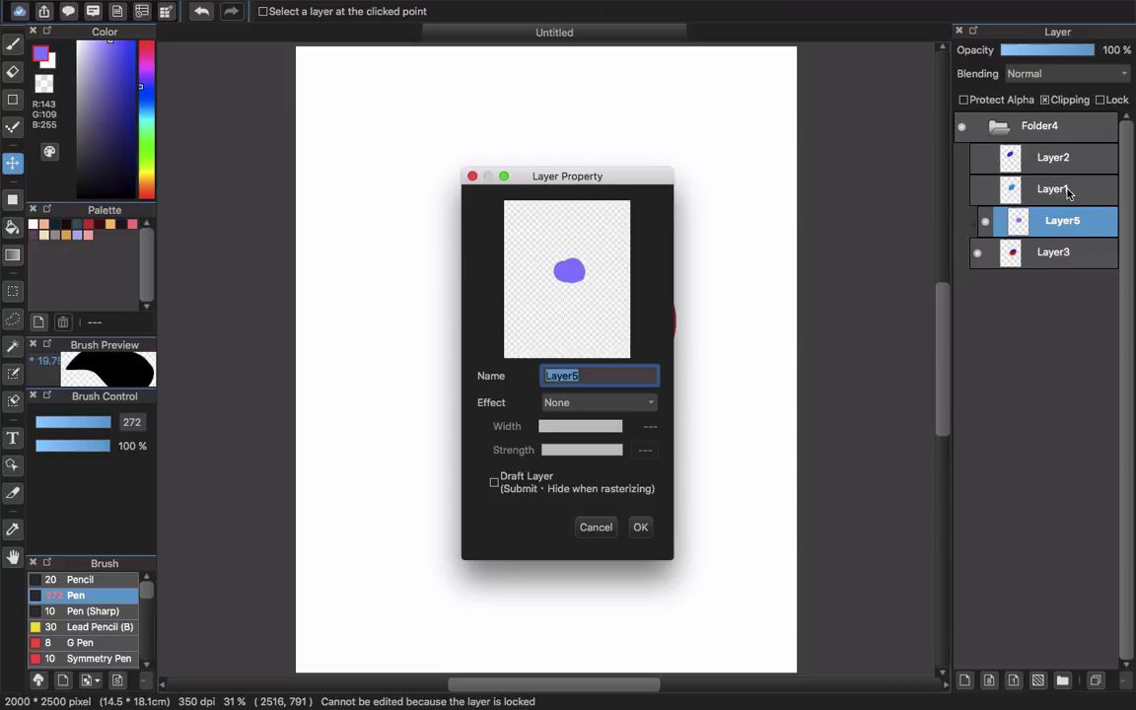
pyautogui.click(605, 528)
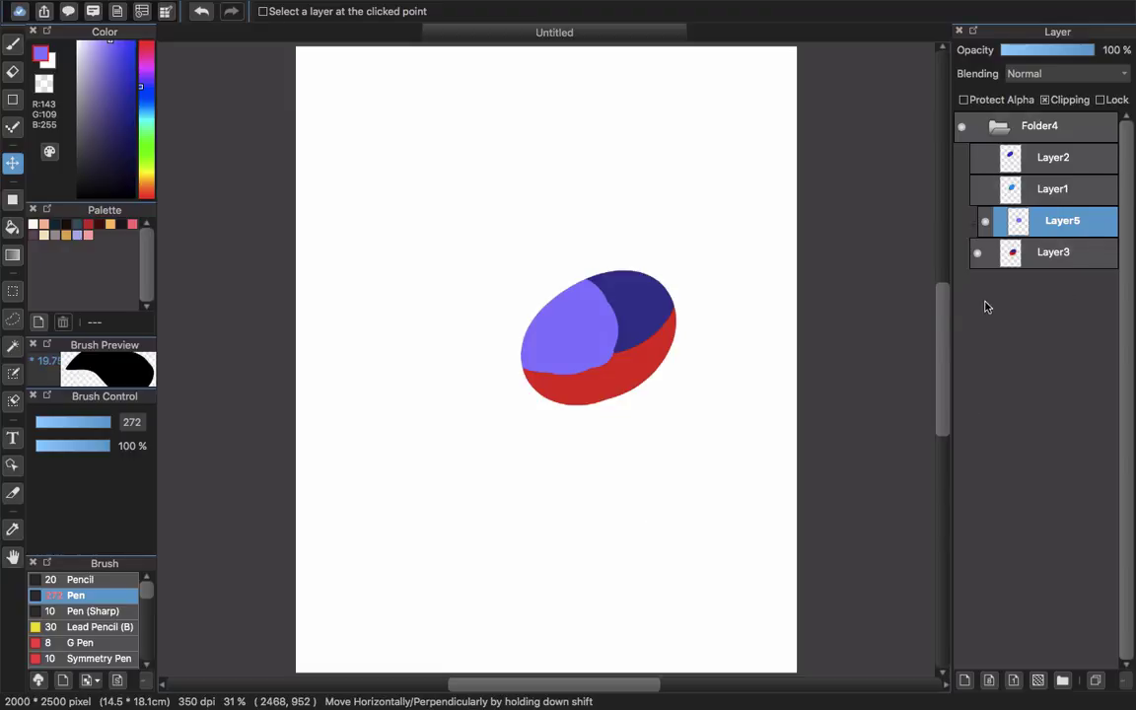
pyautogui.click(1056, 75)
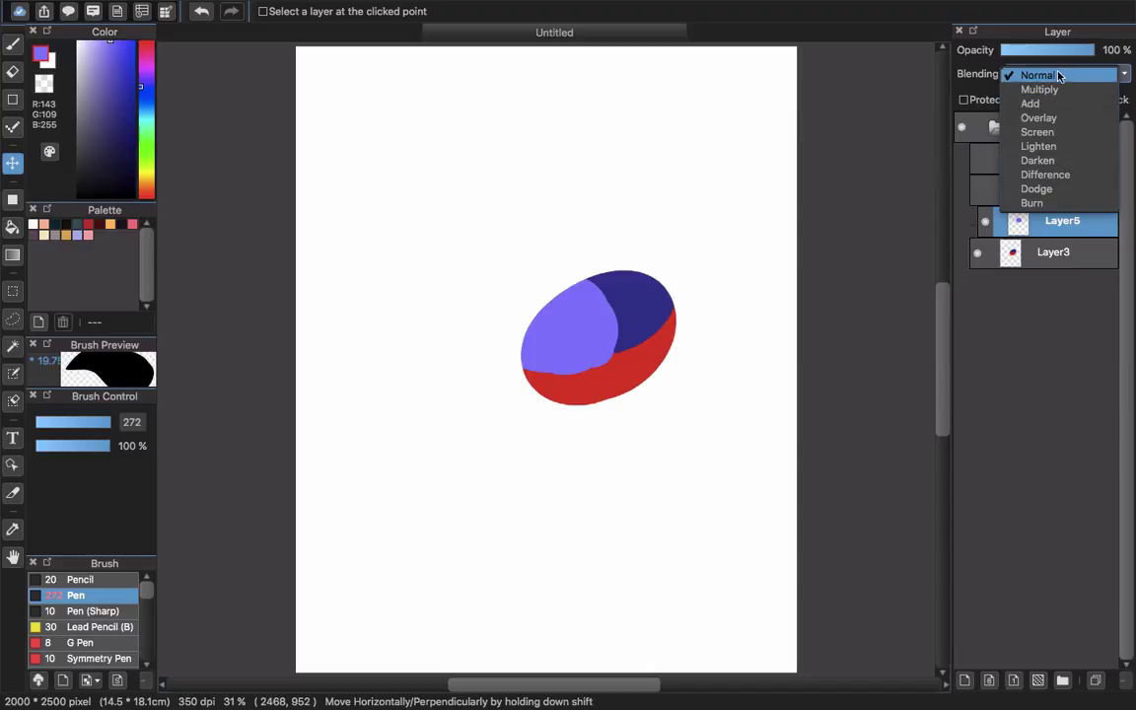
pyautogui.click(1121, 82)
pyautogui.click(1122, 75)
pyautogui.click(1129, 88)
# Make Layer1's light blue ellipse visible again
pyautogui.click(1083, 190)
pyautogui.click(1070, 164)
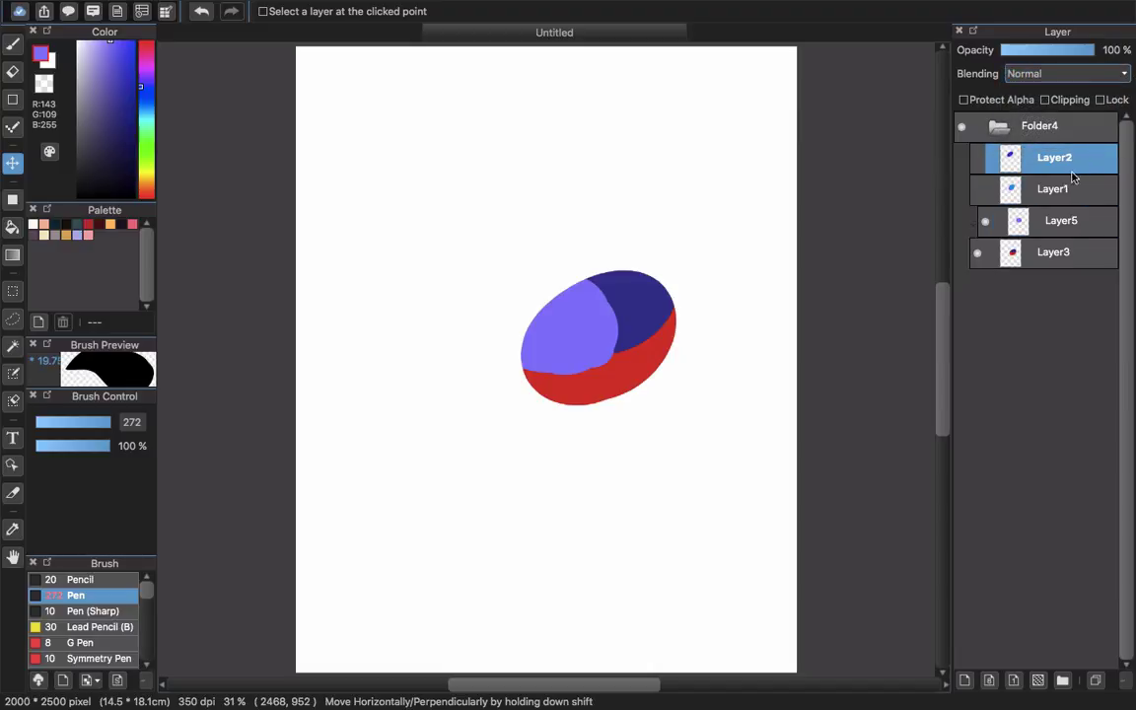
pyautogui.click(978, 189)
pyautogui.click(1050, 200)
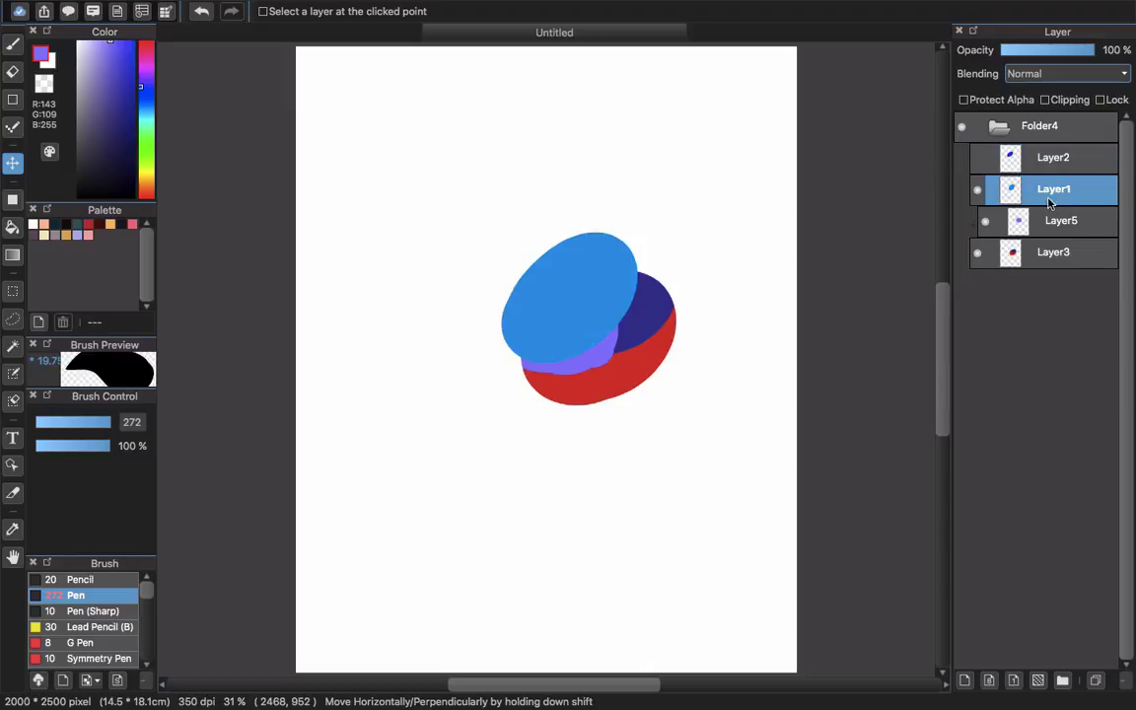
# Set Layer1's blending mode to Overlay
pyautogui.click(1127, 79)
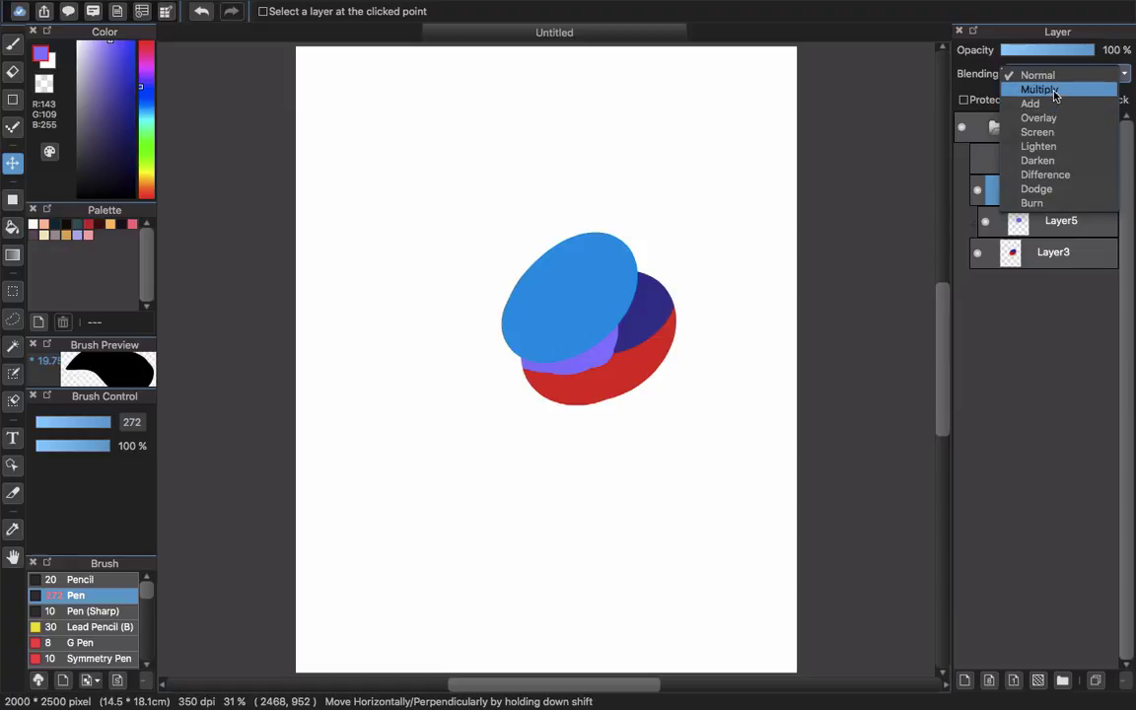
pyautogui.click(975, 83)
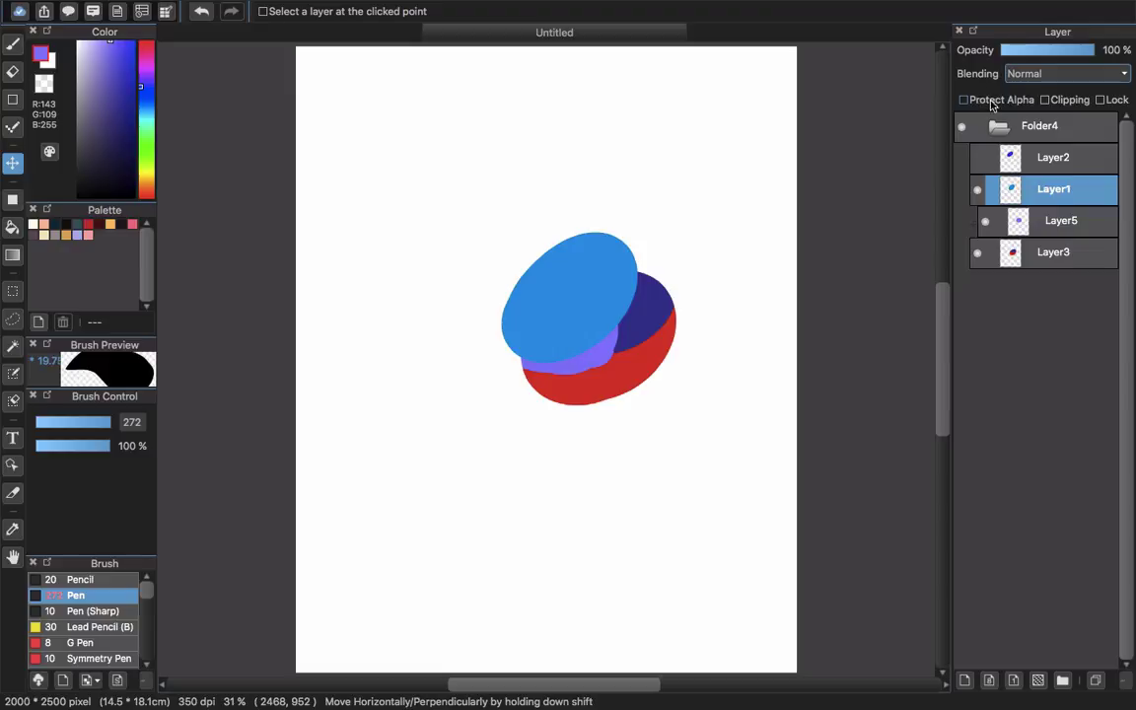
pyautogui.click(1069, 74)
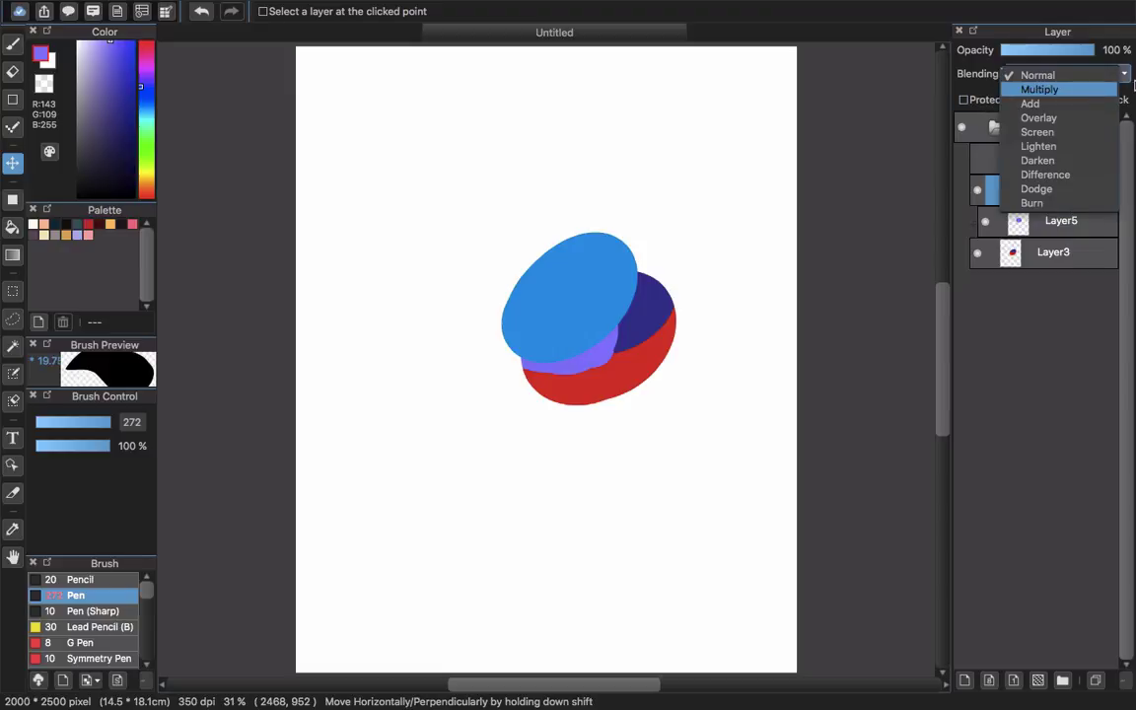
pyautogui.click(1134, 87)
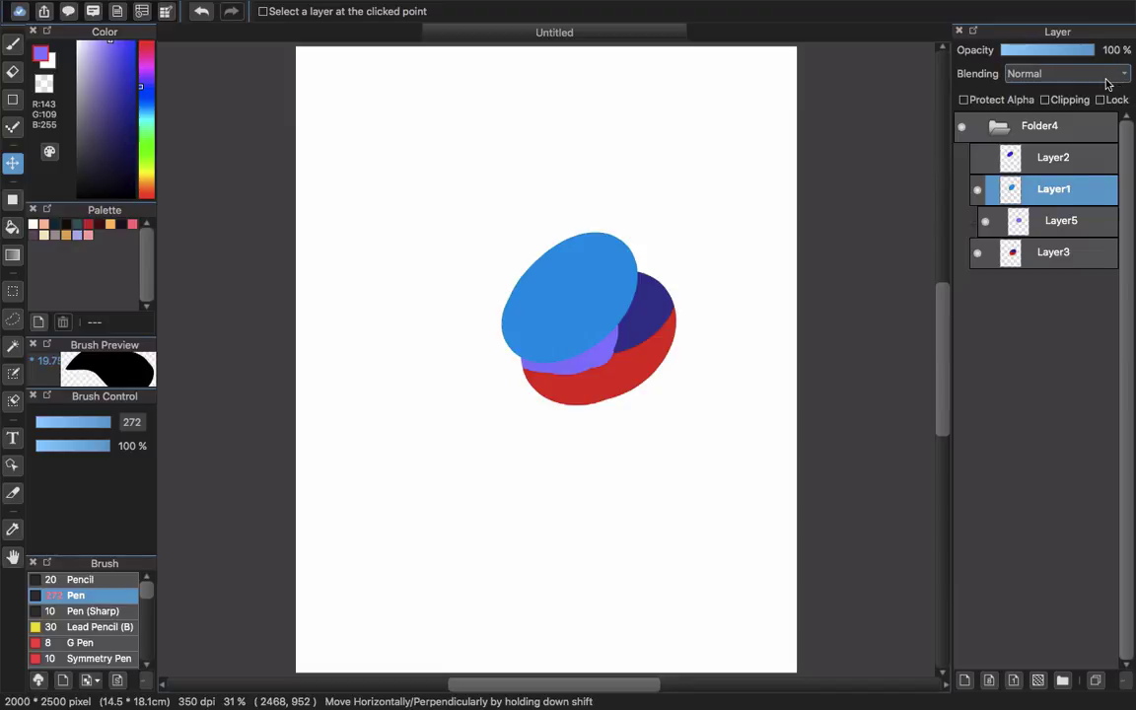
pyautogui.click(1105, 79)
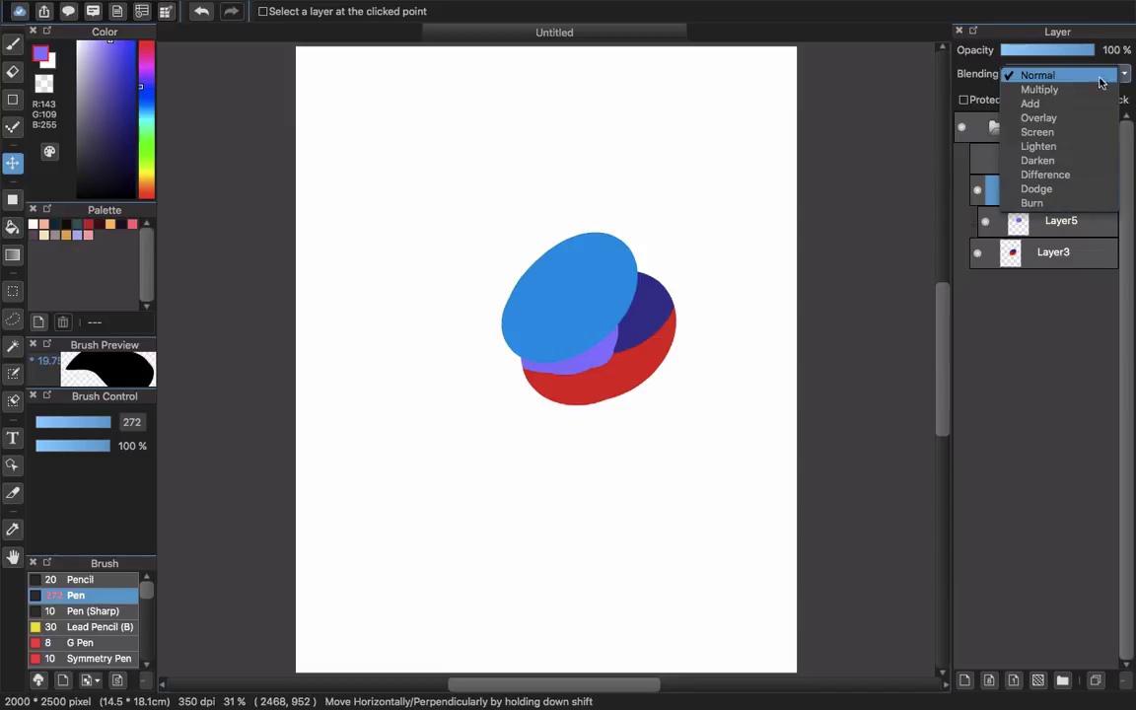
pyautogui.click(1041, 119)
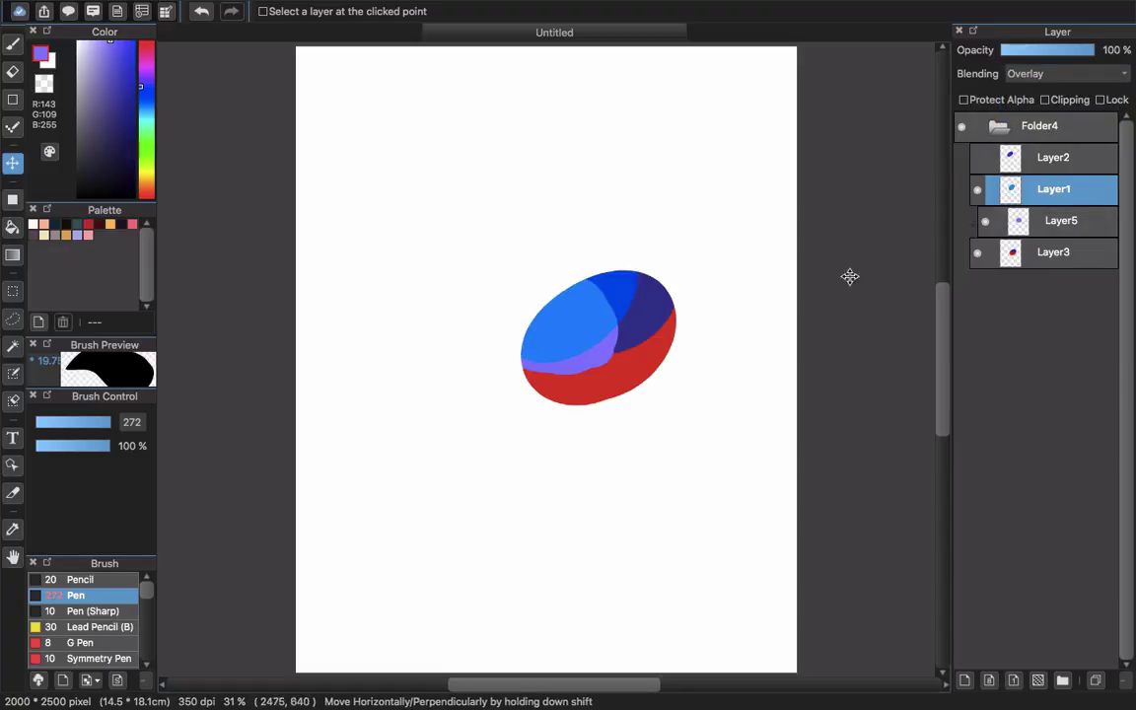
# Hide Layer5, select Layer1 and pick a pale cyan colour, undoing a test stroke
pyautogui.press('b')
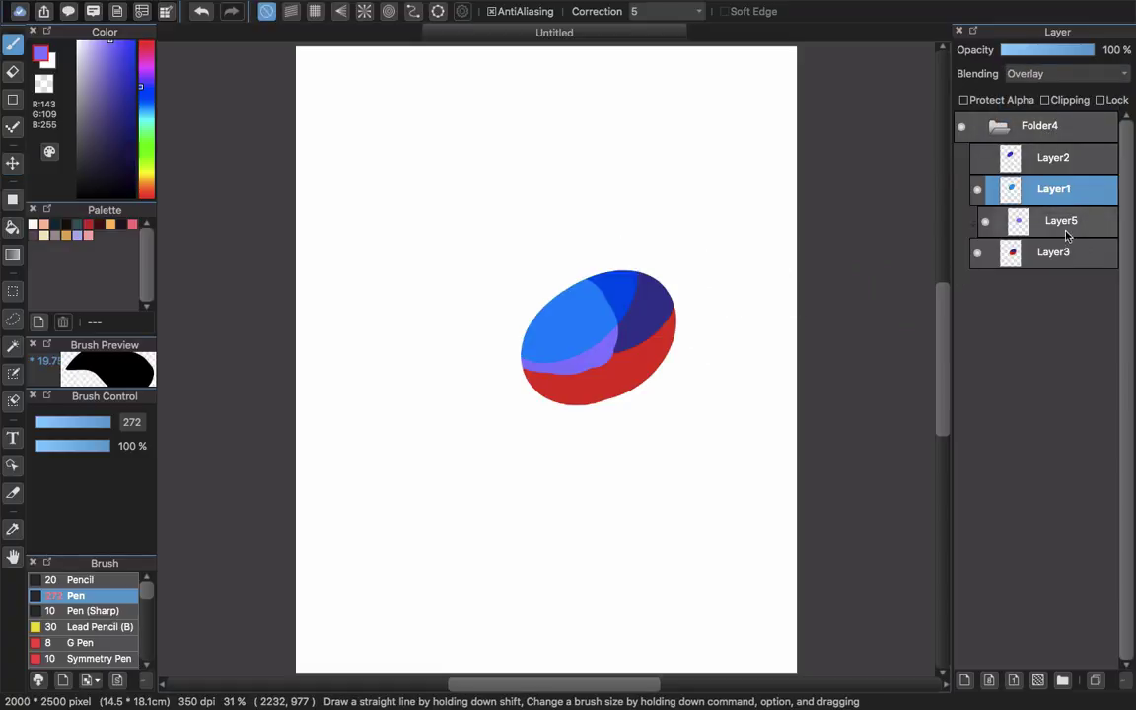
pyautogui.click(984, 221)
pyautogui.click(1032, 265)
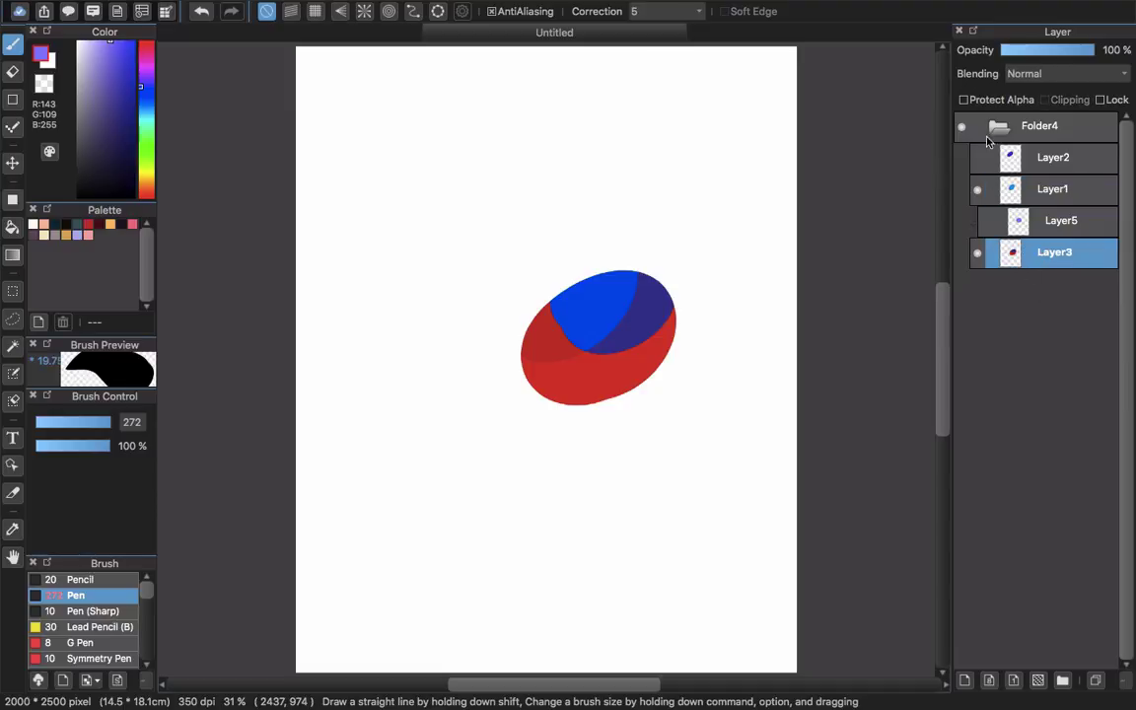
pyautogui.click(1052, 194)
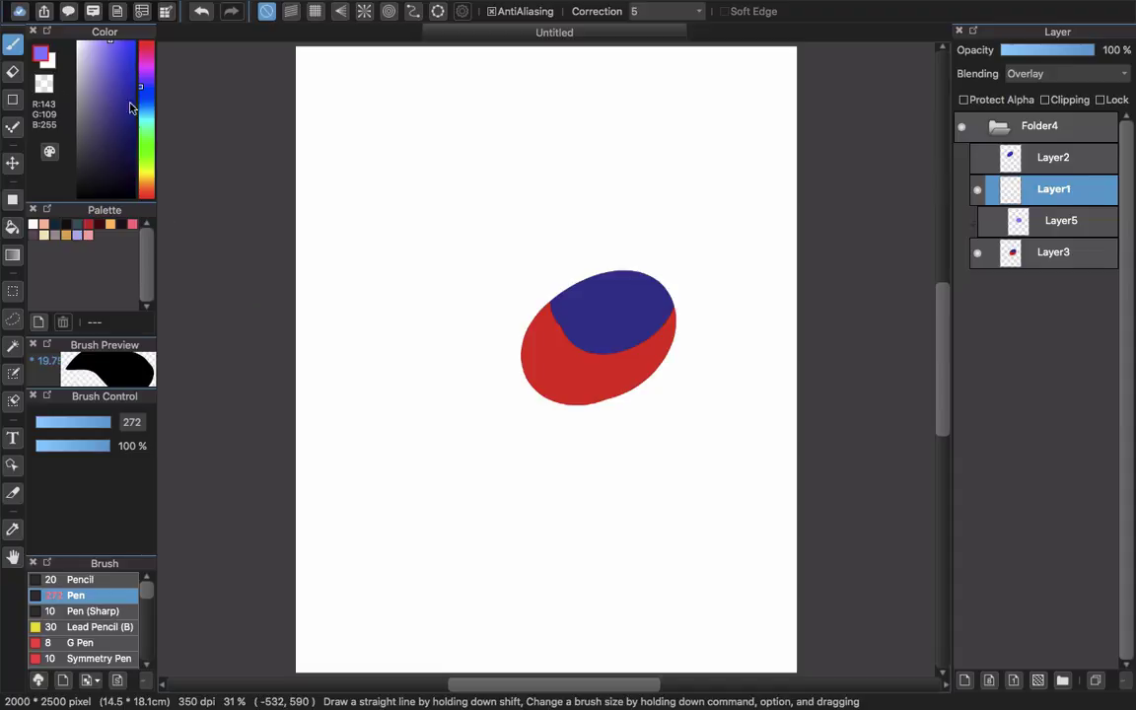
pyautogui.moveTo(140, 99); pyautogui.dragTo(142, 119)
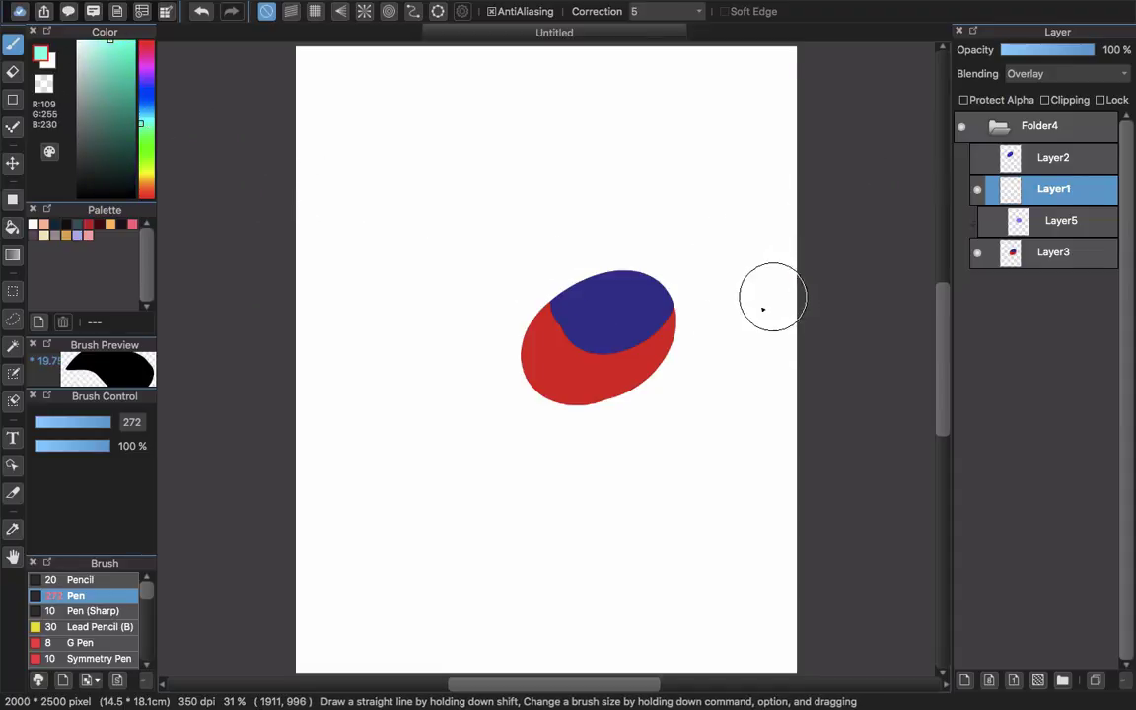
pyautogui.moveTo(111, 44); pyautogui.dragTo(109, 40)
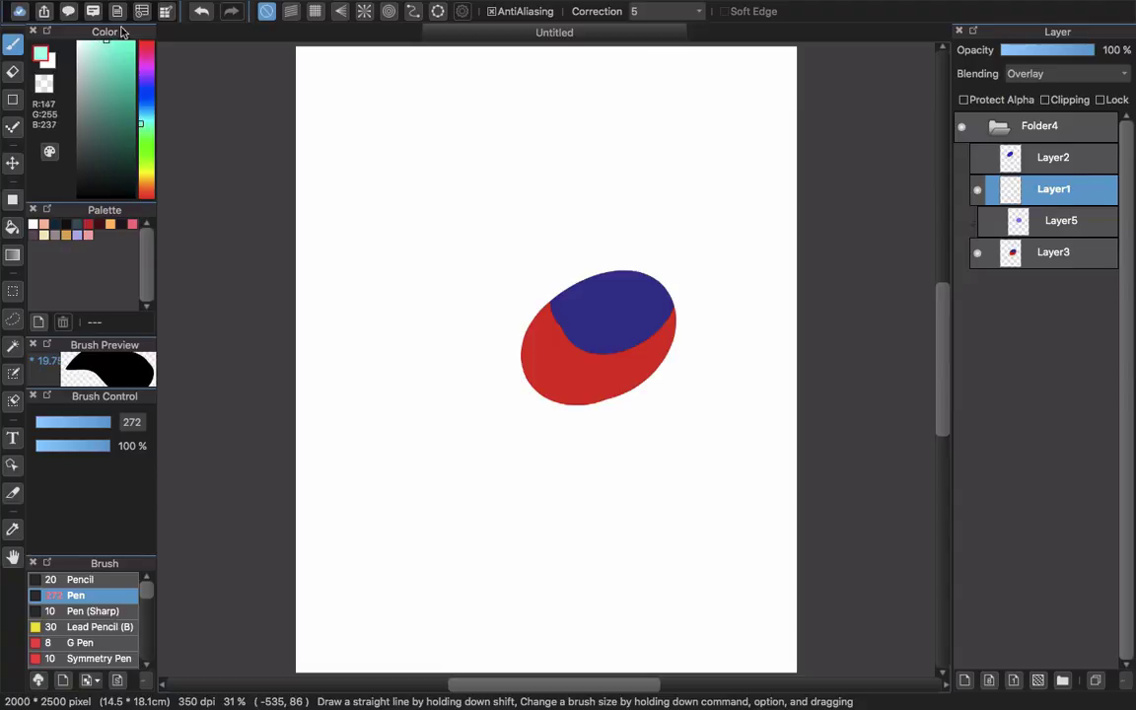
pyautogui.moveTo(590, 314); pyautogui.dragTo(562, 356)
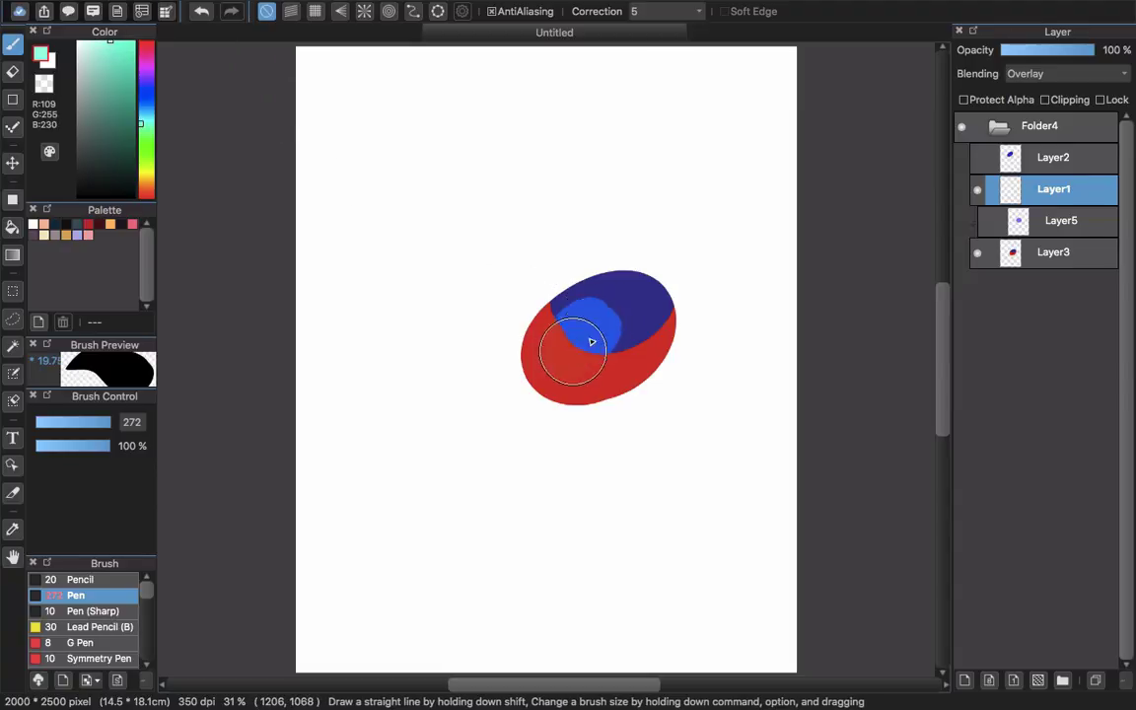
pyautogui.press('super+z')
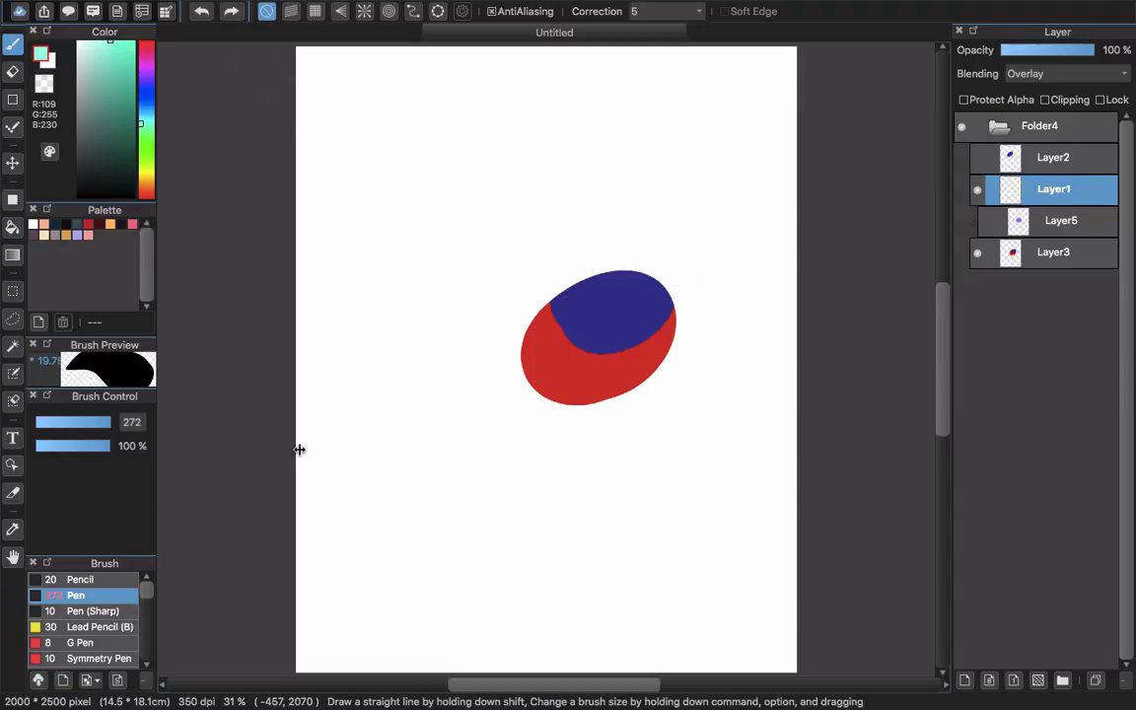
# Change Layer1's blending from Overlay to Add, undoing the cyan test strokes
pyautogui.click(1049, 247)
pyautogui.click(1051, 202)
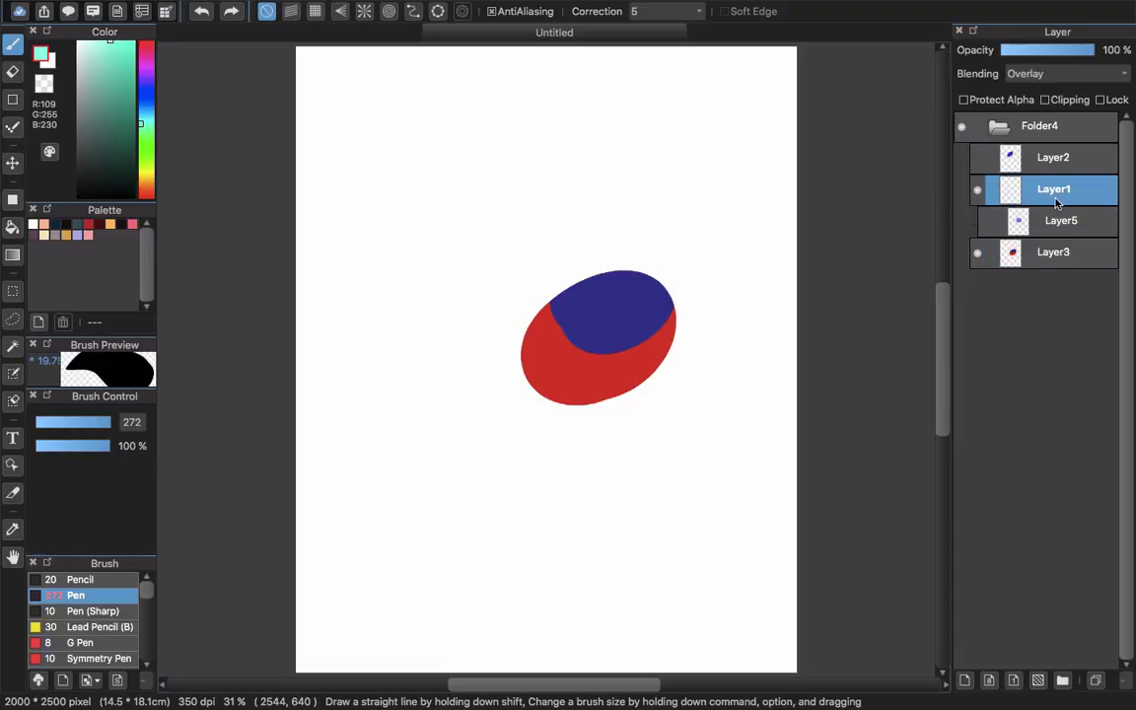
pyautogui.click(1066, 74)
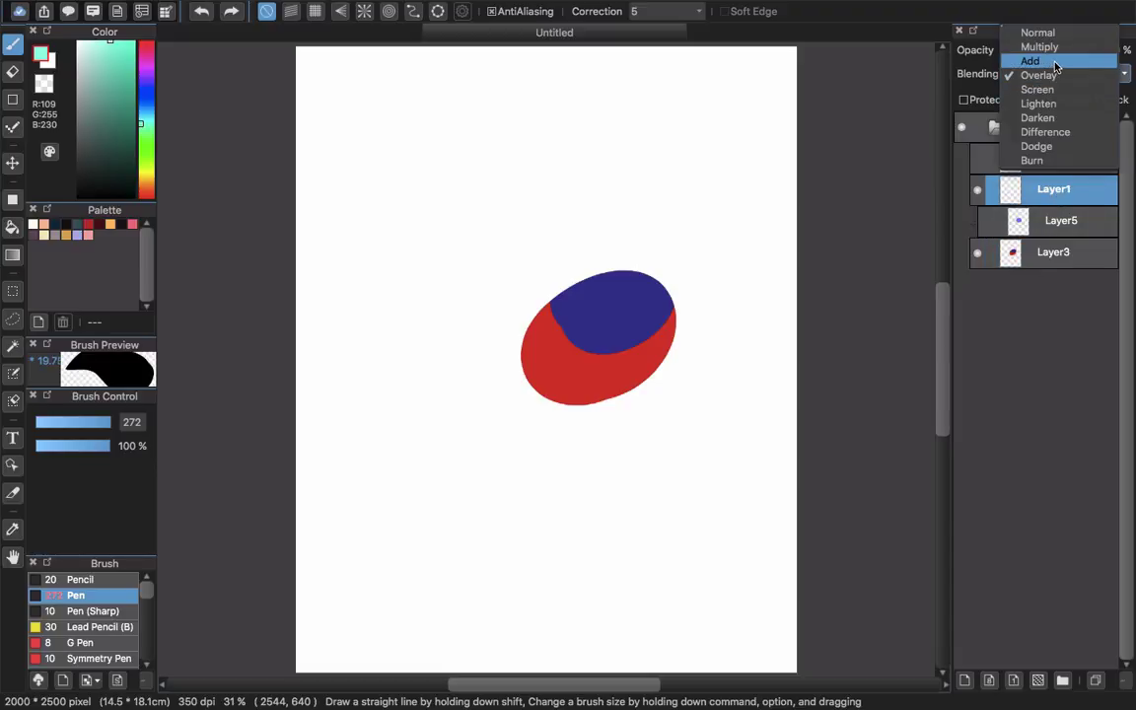
pyautogui.click(1052, 62)
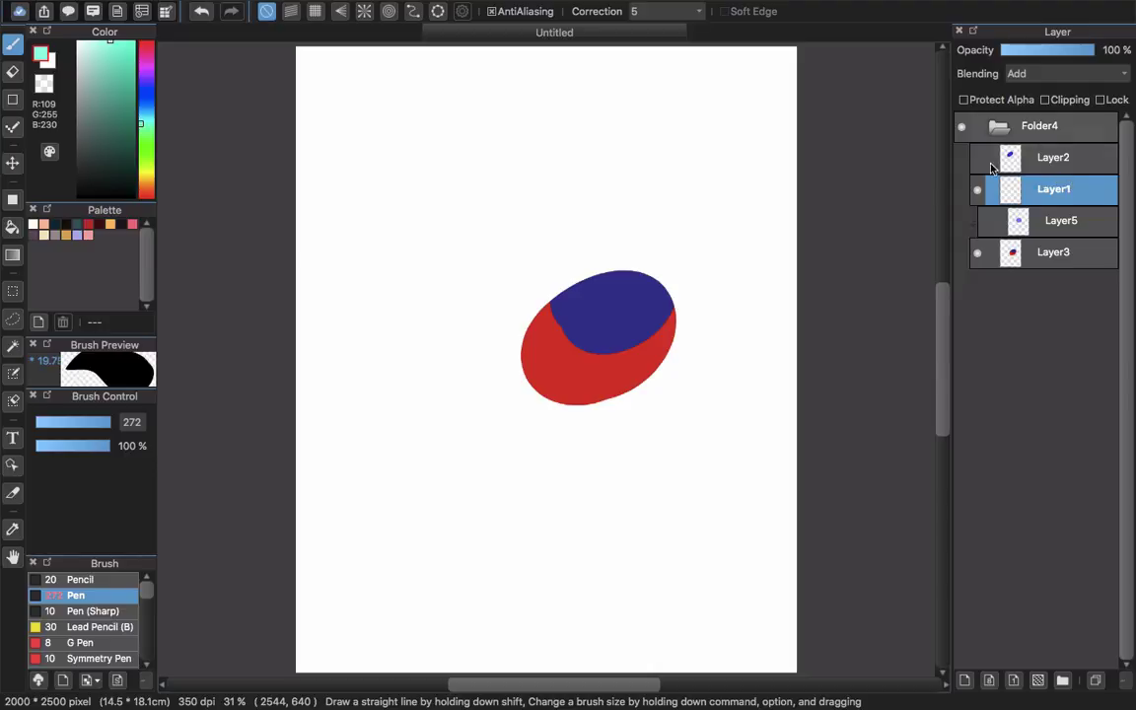
pyautogui.moveTo(558, 327)
pyautogui.mouseDown()
pyautogui.moveTo(600, 296)
pyautogui.moveTo(594, 323)
pyautogui.moveTo(592, 311)
pyautogui.moveTo(612, 362)
pyautogui.moveTo(641, 335)
pyautogui.mouseUp()
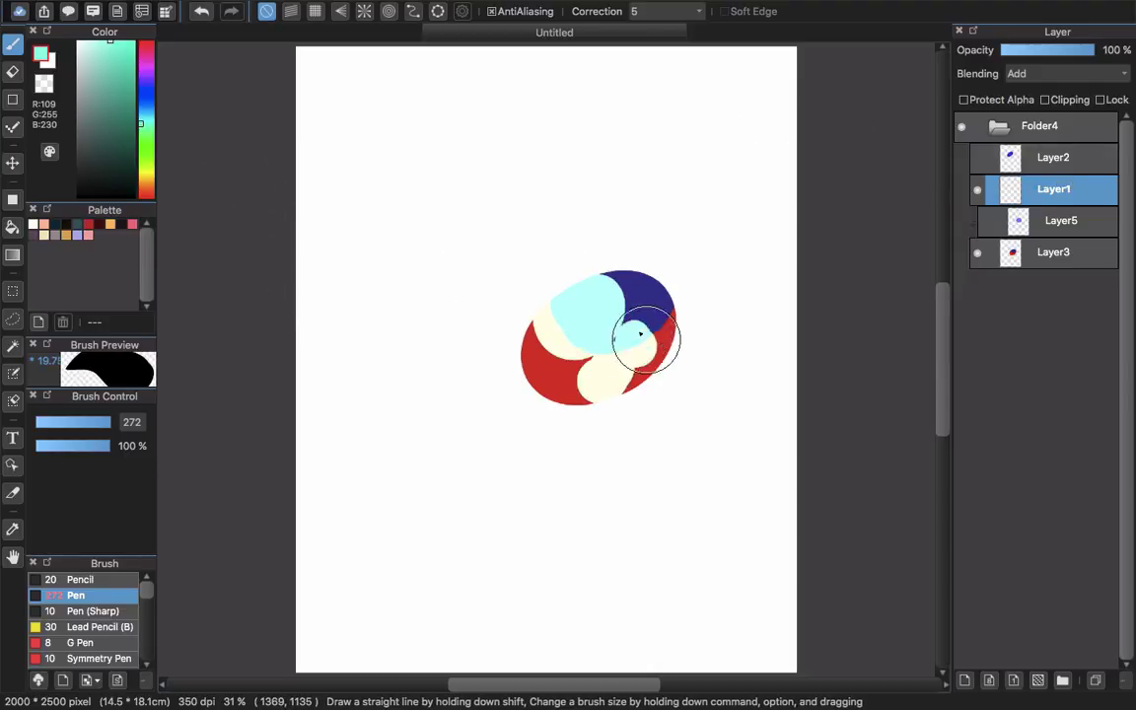
pyautogui.moveTo(147, 588); pyautogui.dragTo(153, 668)
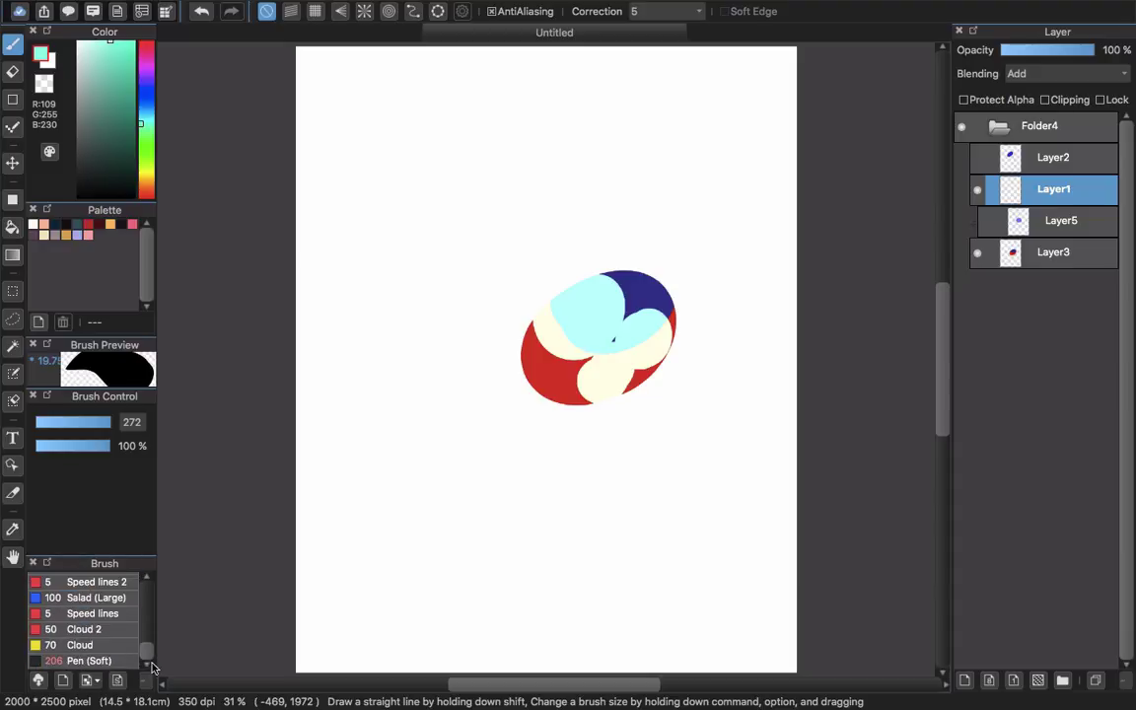
pyautogui.press('super+z')
pyautogui.press('super+z')
pyautogui.press('super+z')
# Try a Pen (Soft) stroke on the ellipse and undo it
pyautogui.click(89, 661)
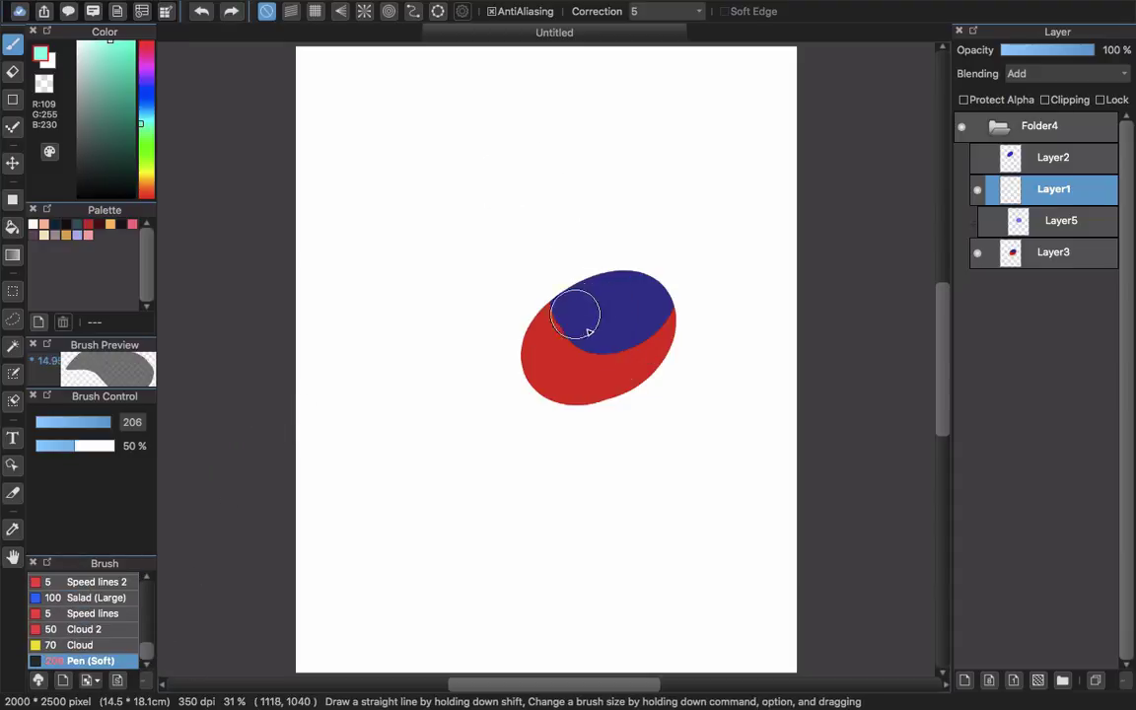
pyautogui.moveTo(587, 331); pyautogui.dragTo(591, 330)
pyautogui.press('super+z')
pyautogui.scroll(-1, 146, 651)
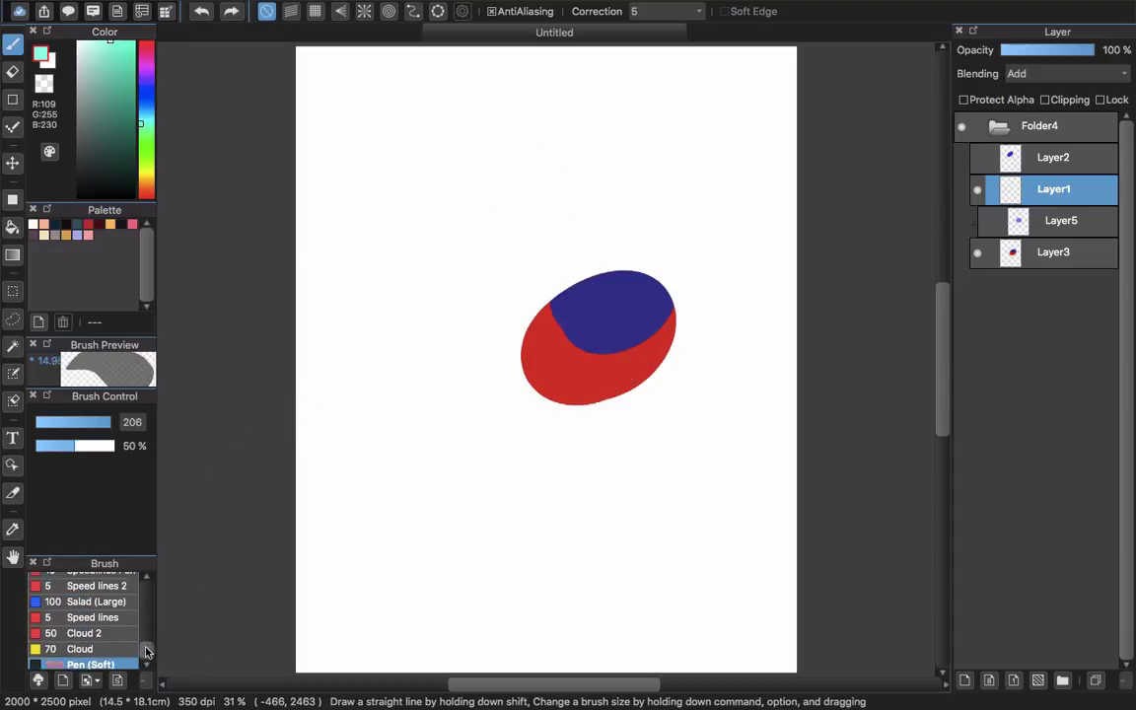
pyautogui.scroll(10, 139, 631)
# Airbrush a pale cyan glow across the ellipse's blue–red edge, then select Layer2
pyautogui.click(118, 632)
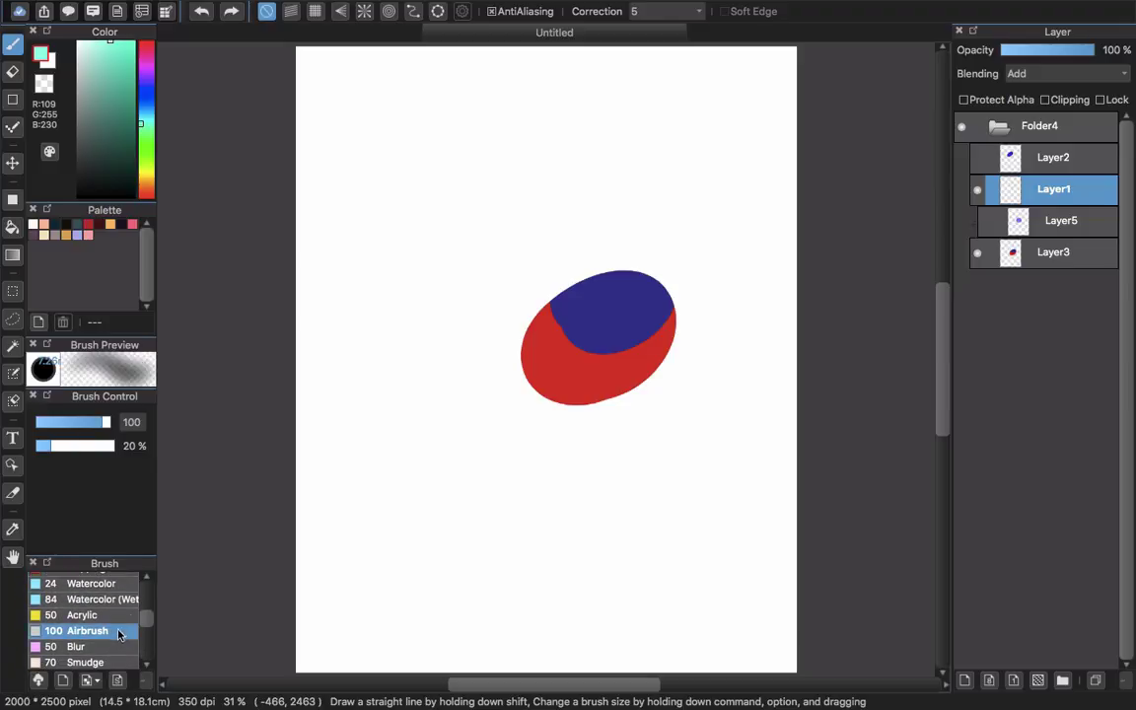
pyautogui.moveTo(587, 340)
pyautogui.mouseDown()
pyautogui.moveTo(564, 375)
pyautogui.moveTo(799, 175)
pyautogui.mouseUp()
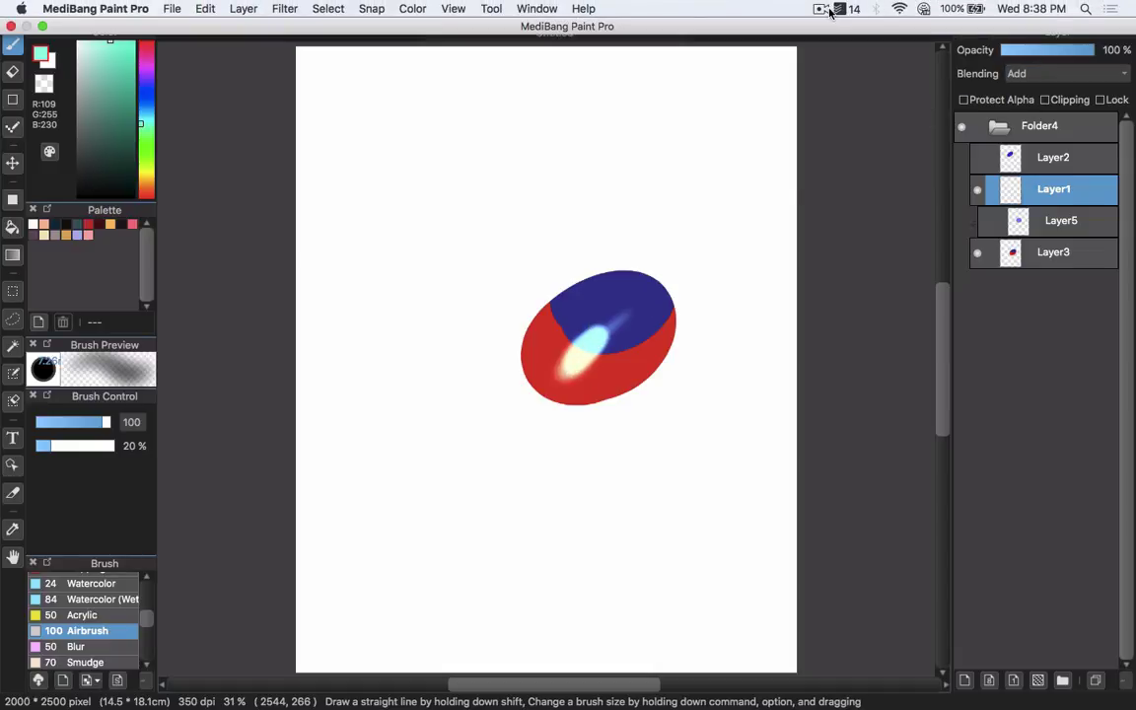
pyautogui.click(817, 11)
pyautogui.click(1055, 310)
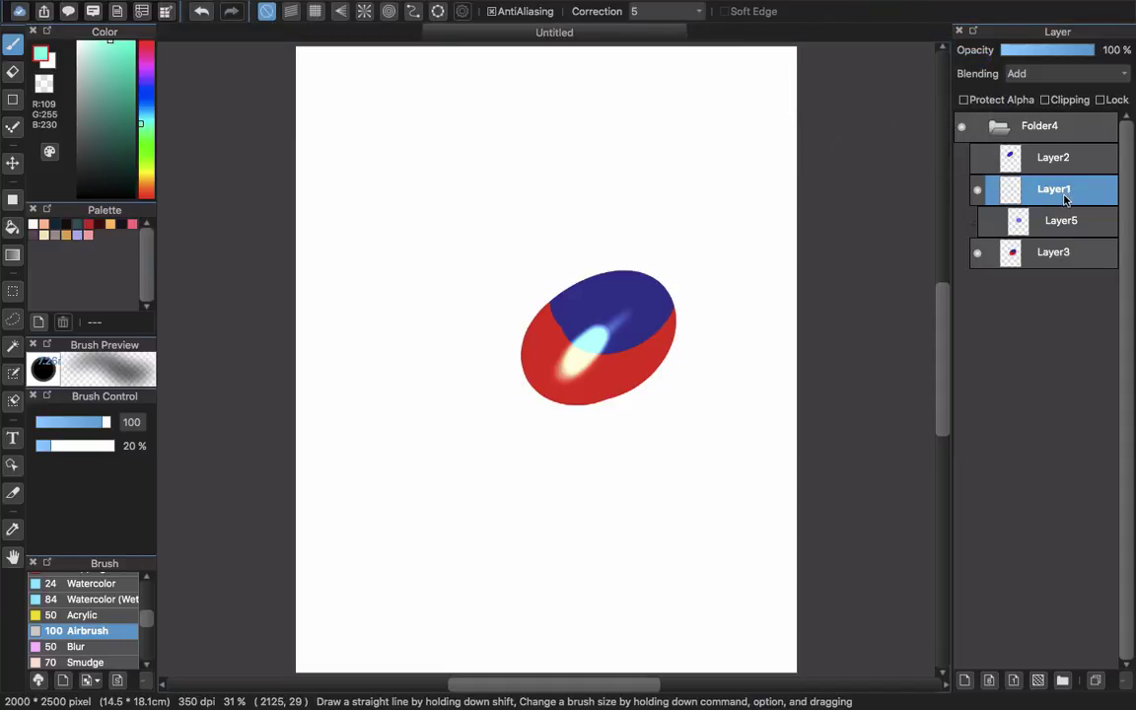
pyautogui.click(1055, 163)
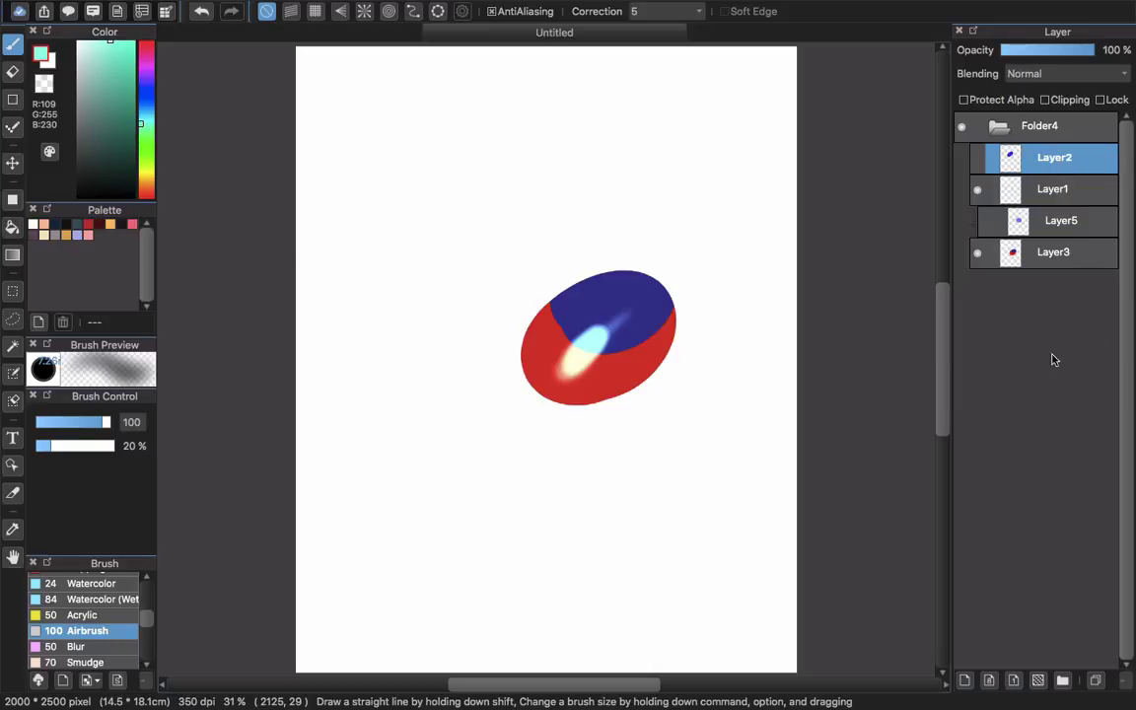
# Add a new 8-bit Layer6 above Layer2 and choose Convert to Color Layer
pyautogui.click(990, 682)
pyautogui.click(990, 683)
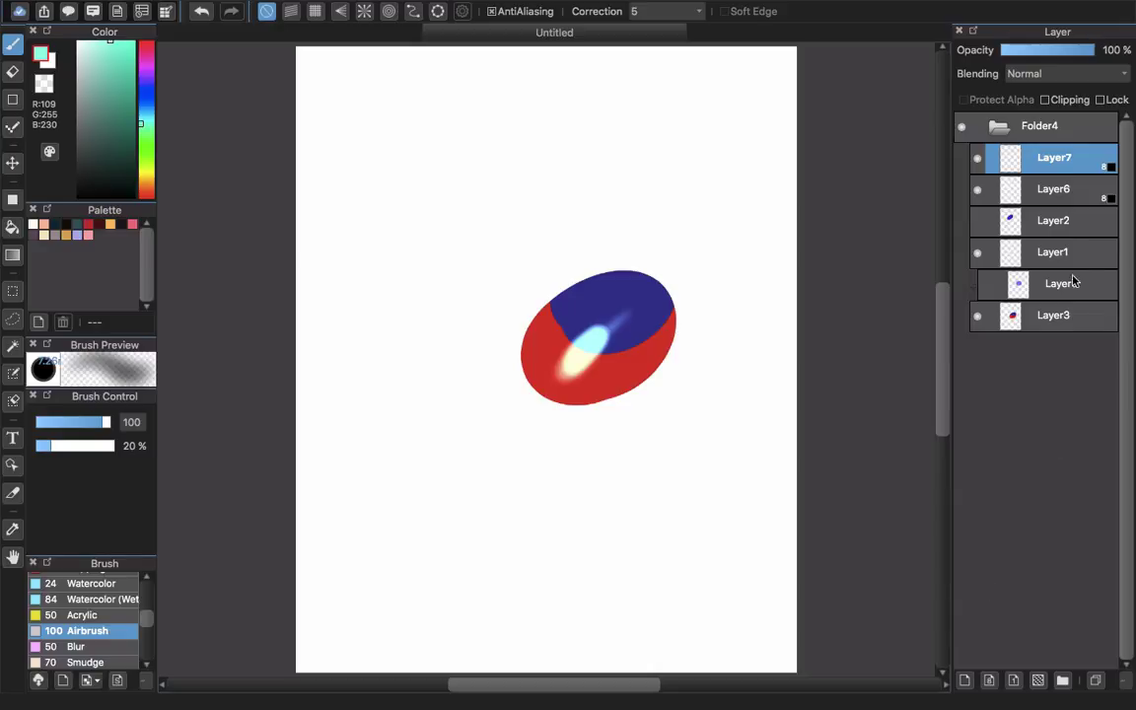
pyautogui.press('super+z')
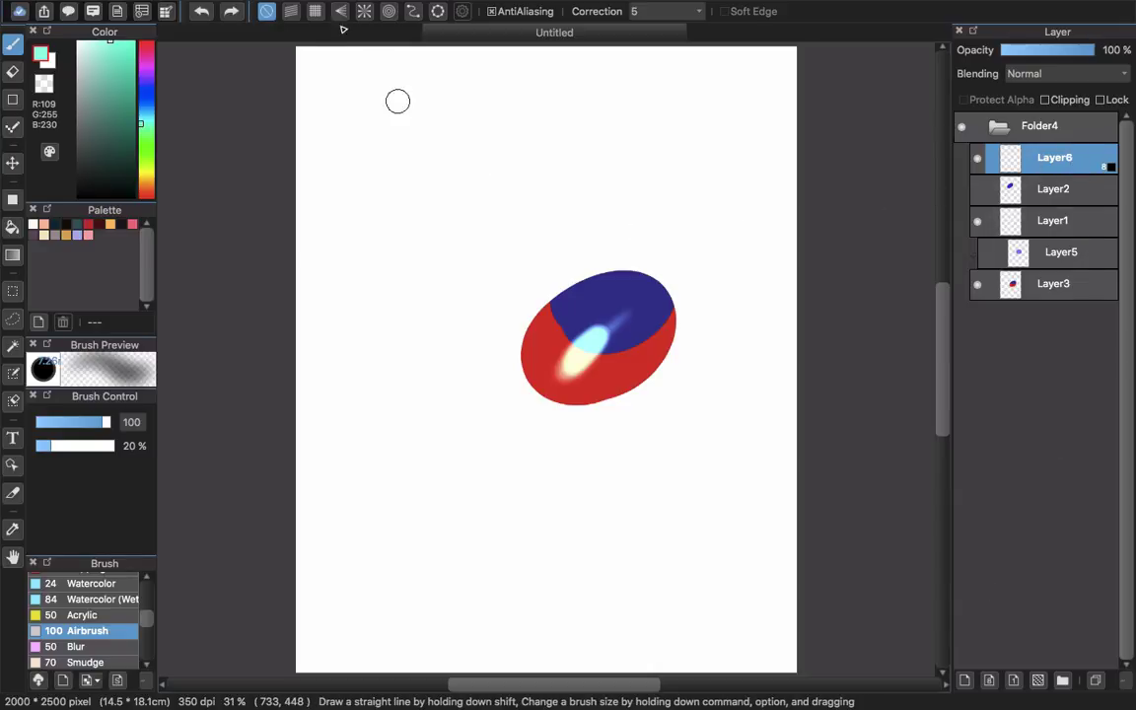
pyautogui.click(246, 8)
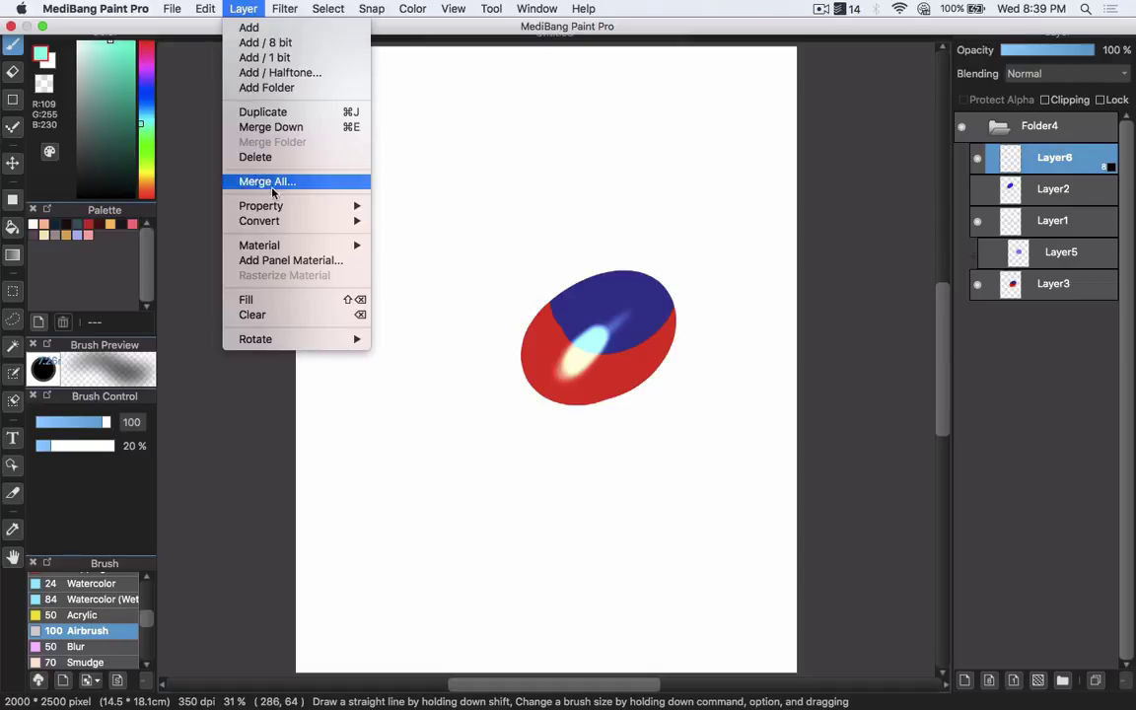
pyautogui.moveTo(288, 226)
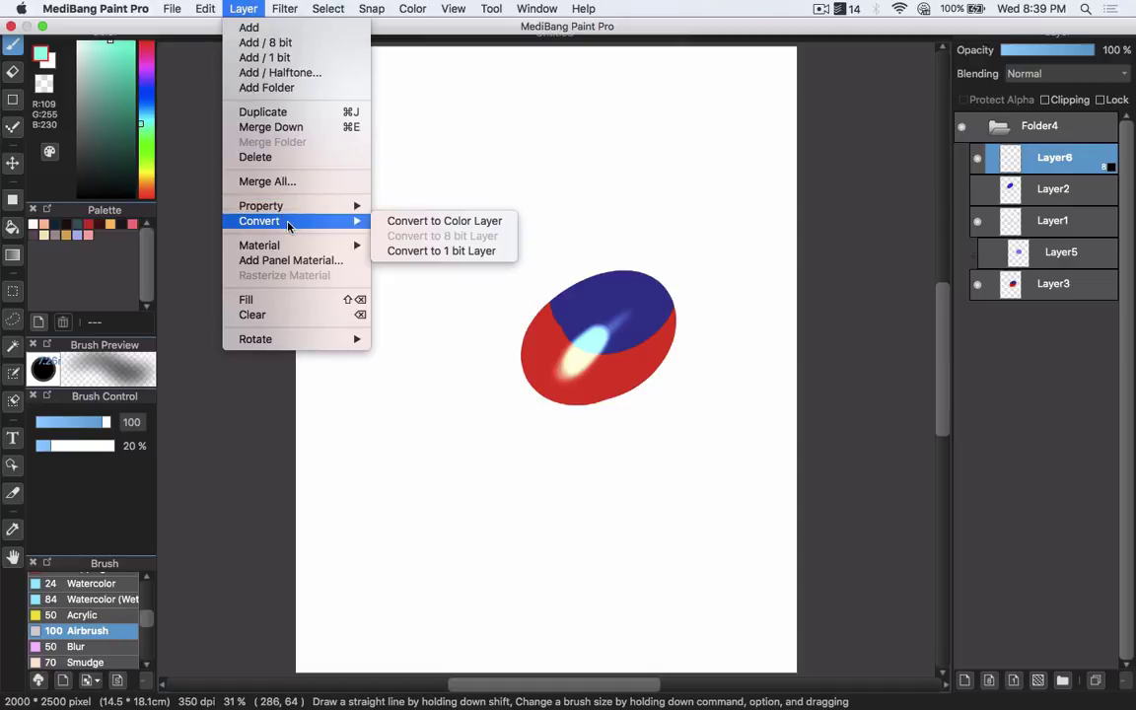
pyautogui.click(425, 225)
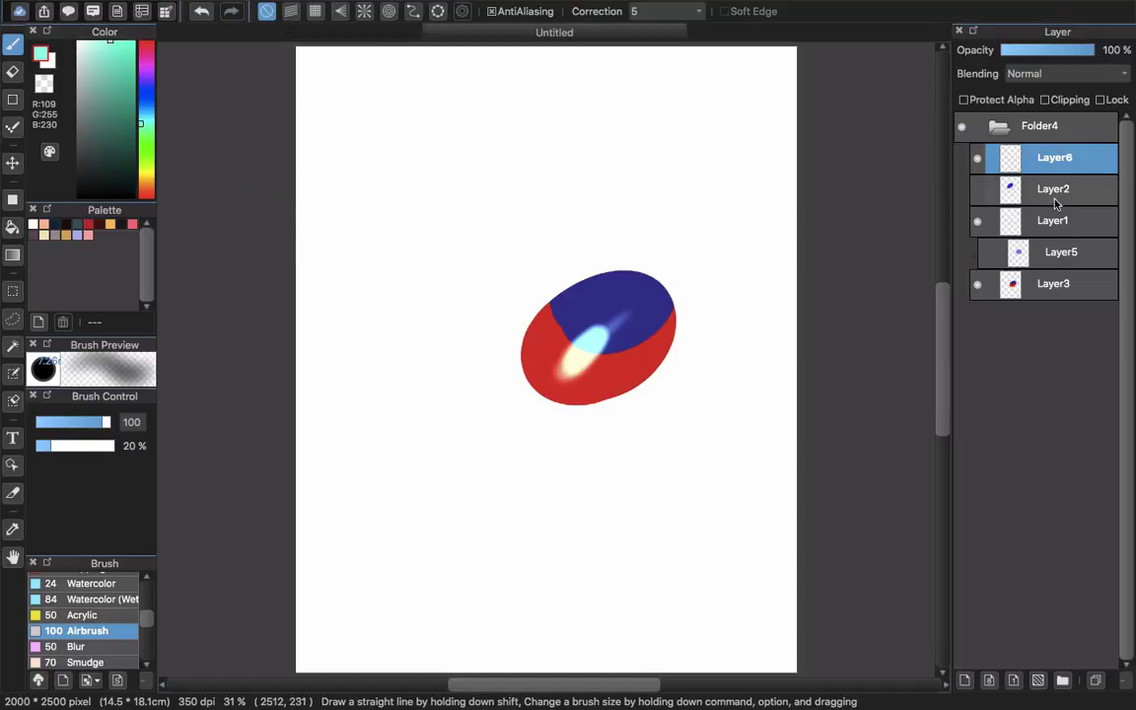
# Pick a dark teal colour, undo a test stroke, and choose the Watercolor brush
pyautogui.click(126, 113)
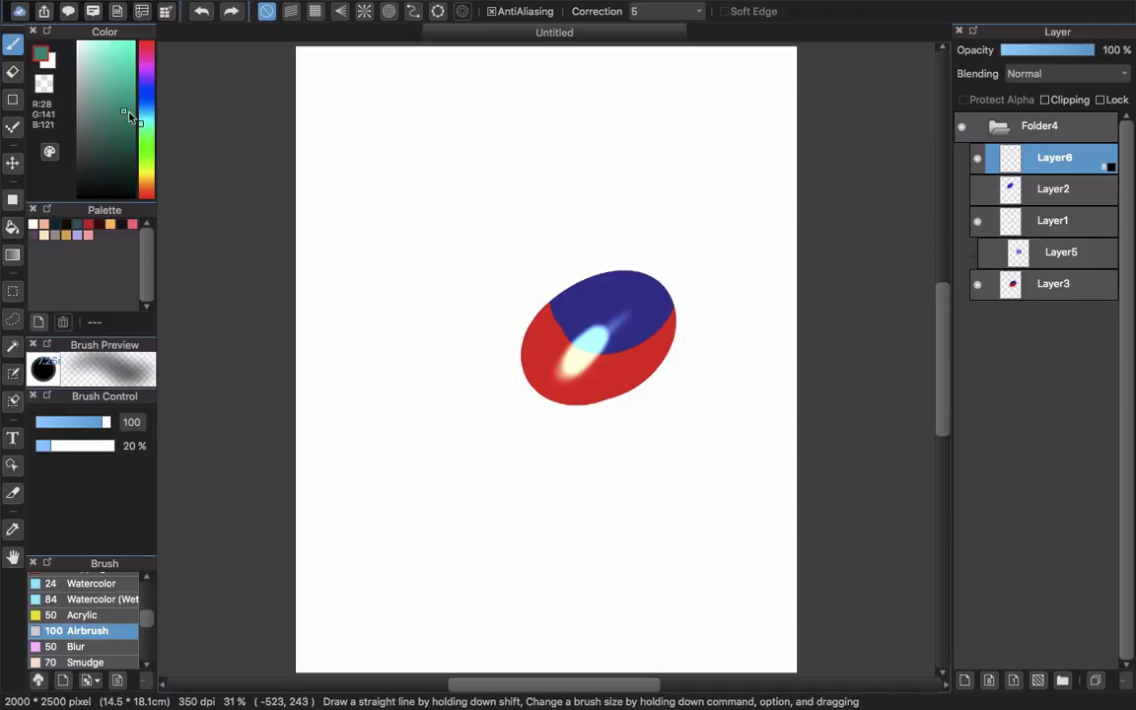
pyautogui.moveTo(127, 113); pyautogui.dragTo(136, 114)
pyautogui.moveTo(619, 170)
pyautogui.mouseDown()
pyautogui.moveTo(599, 157)
pyautogui.moveTo(539, 233)
pyautogui.moveTo(567, 163)
pyautogui.mouseUp()
pyautogui.press('super+z')
pyautogui.click(94, 583)
# Paint a wide grey watercolour stroke, convert Layer6 to a colour layer, then paint teal over it
pyautogui.press('super+z')
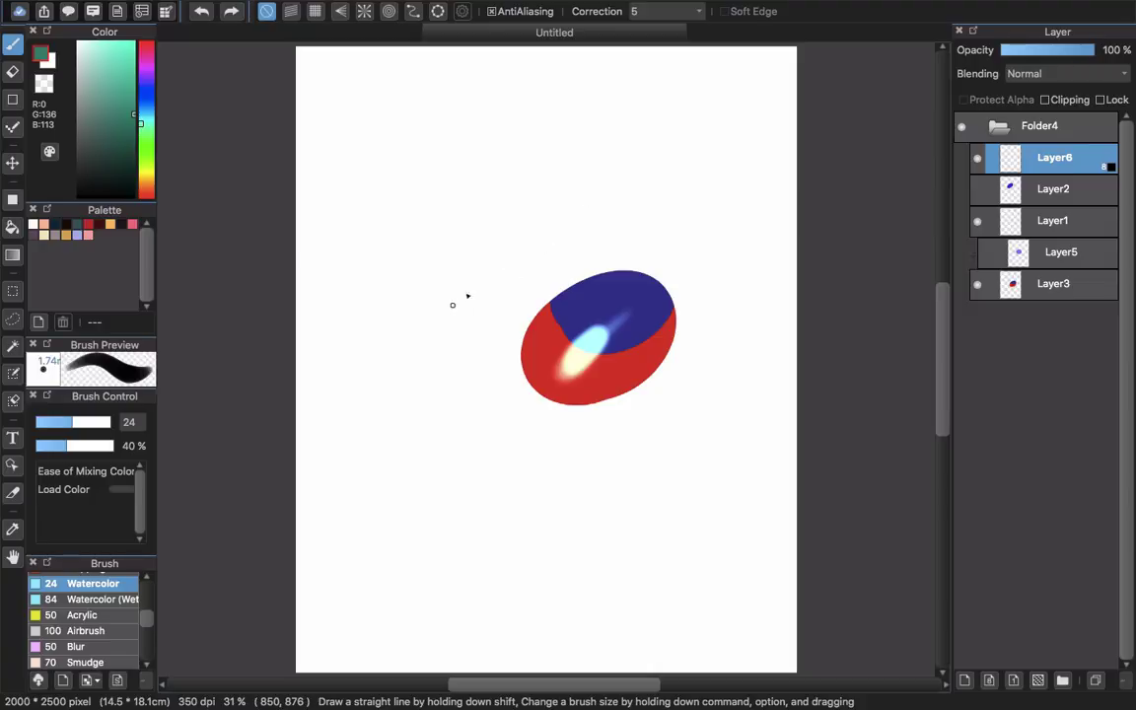
pyautogui.moveTo(458, 294)
pyautogui.mouseDown()
pyautogui.moveTo(550, 212)
pyautogui.moveTo(473, 262)
pyautogui.moveTo(587, 185)
pyautogui.moveTo(644, 166)
pyautogui.moveTo(568, 222)
pyautogui.moveTo(603, 174)
pyautogui.mouseUp()
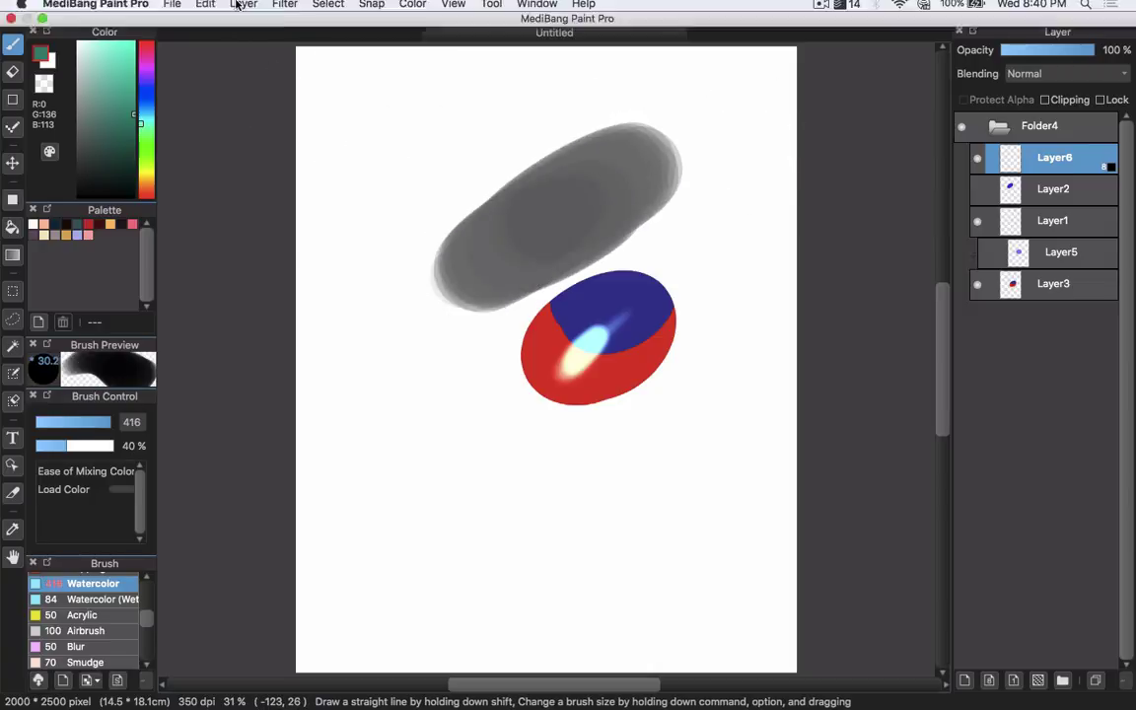
pyautogui.click(241, 6)
pyautogui.moveTo(313, 227)
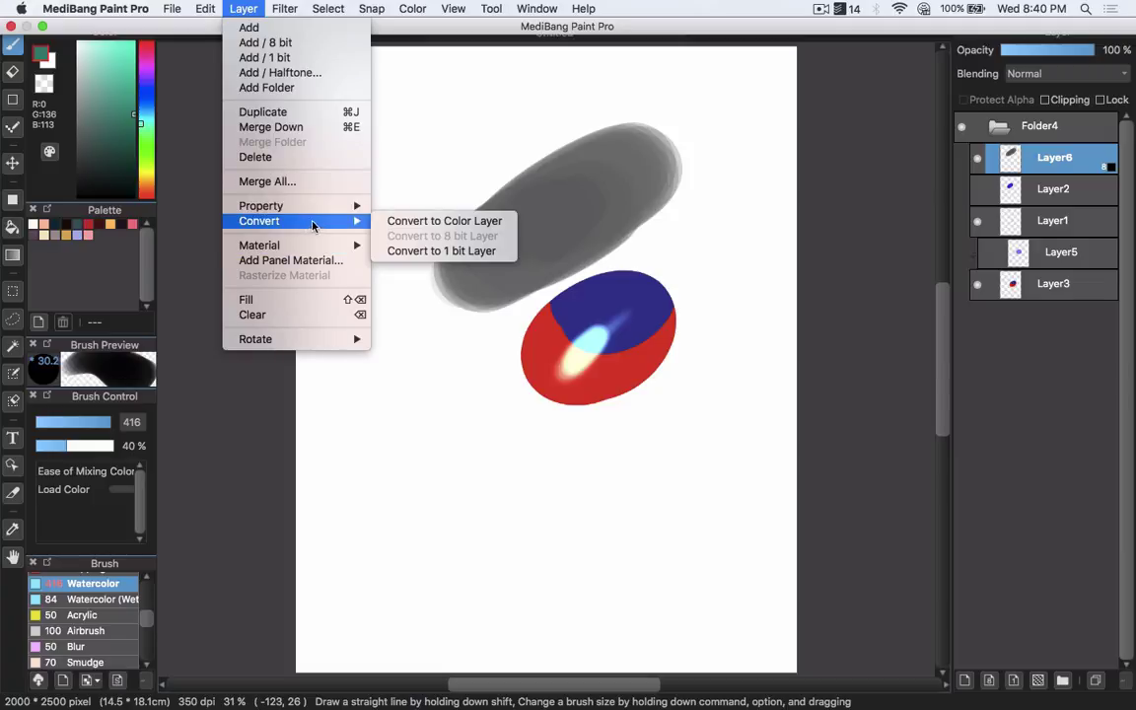
pyautogui.click(400, 222)
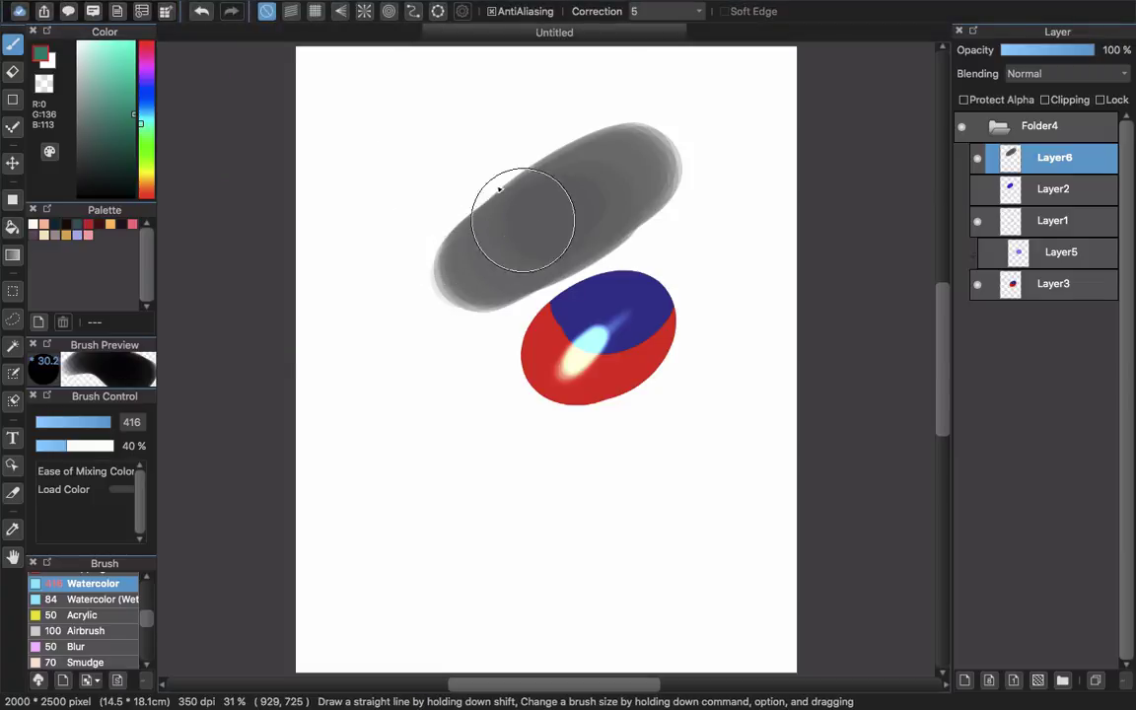
pyautogui.moveTo(499, 189)
pyautogui.mouseDown()
pyautogui.moveTo(518, 157)
pyautogui.moveTo(548, 183)
pyautogui.moveTo(479, 196)
pyautogui.moveTo(528, 157)
pyautogui.mouseUp()
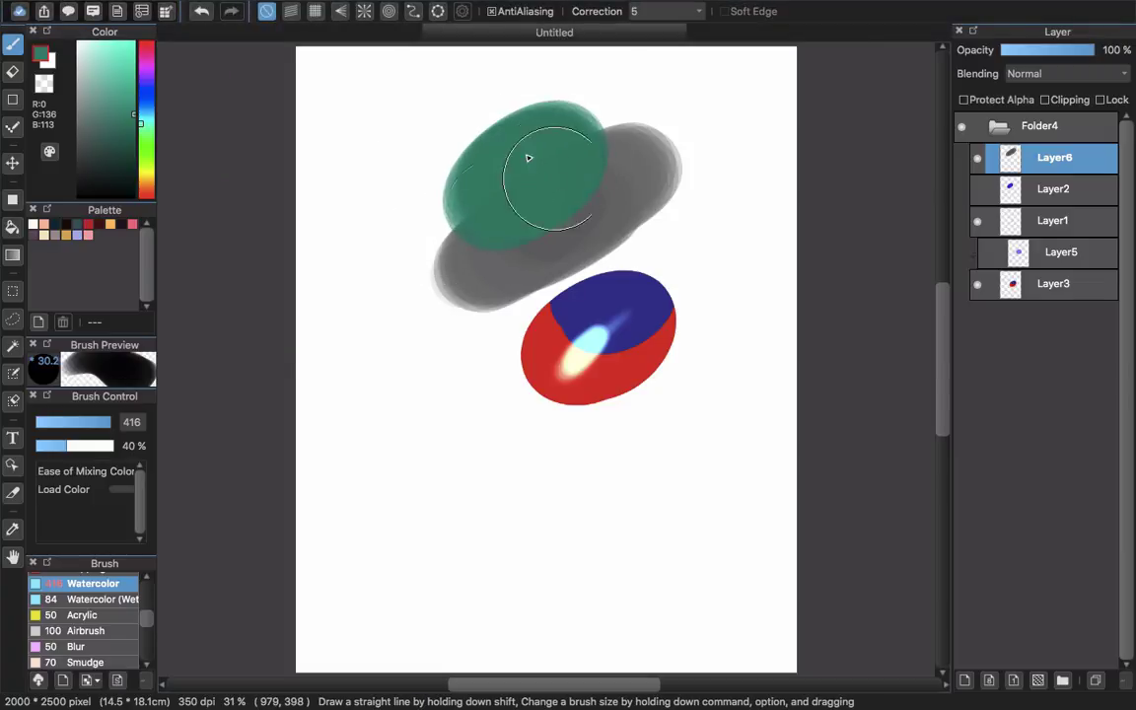